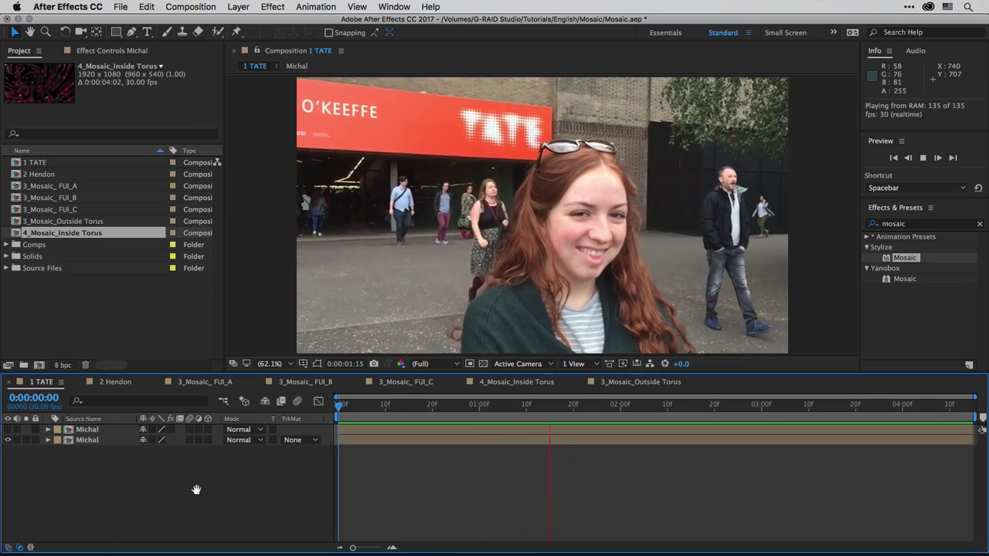
# Stop the TATE street footage preview and select the lower Michal footage layer.
pyautogui.press('space')
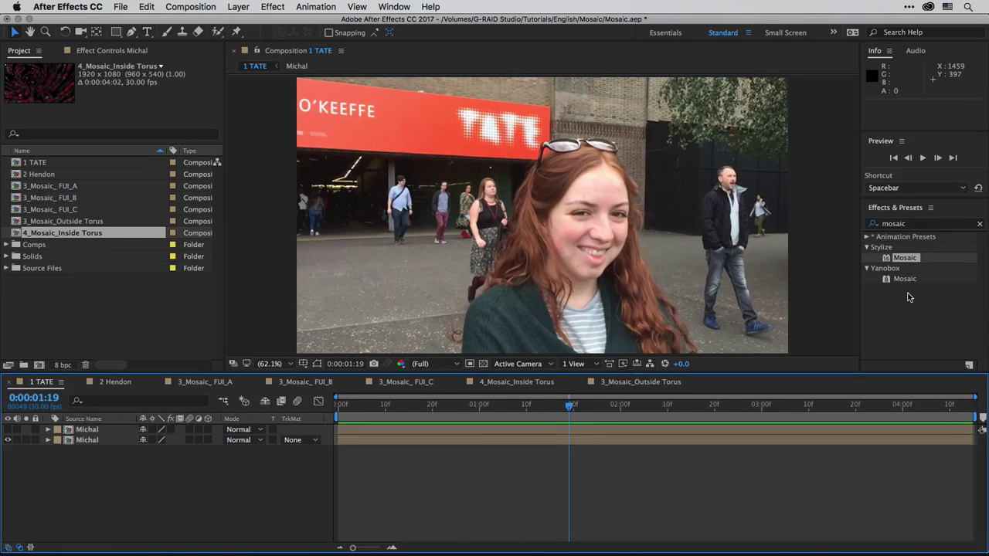
pyautogui.click(90, 442)
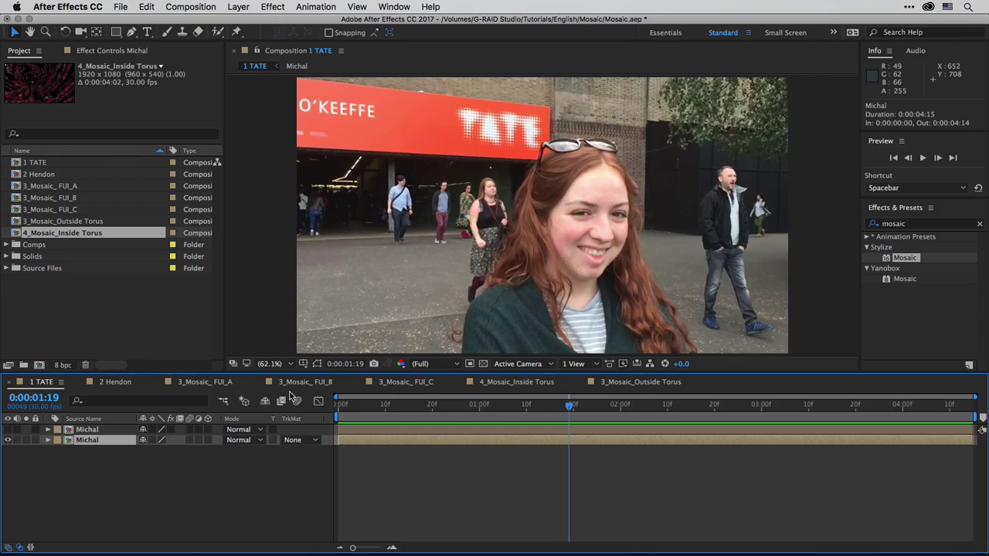
# Apply the built-in Stylize Mosaic at 50 by 50 blocks with Sharp Colors.
pyautogui.doubleClick(902, 263)
pyautogui.click(127, 88)
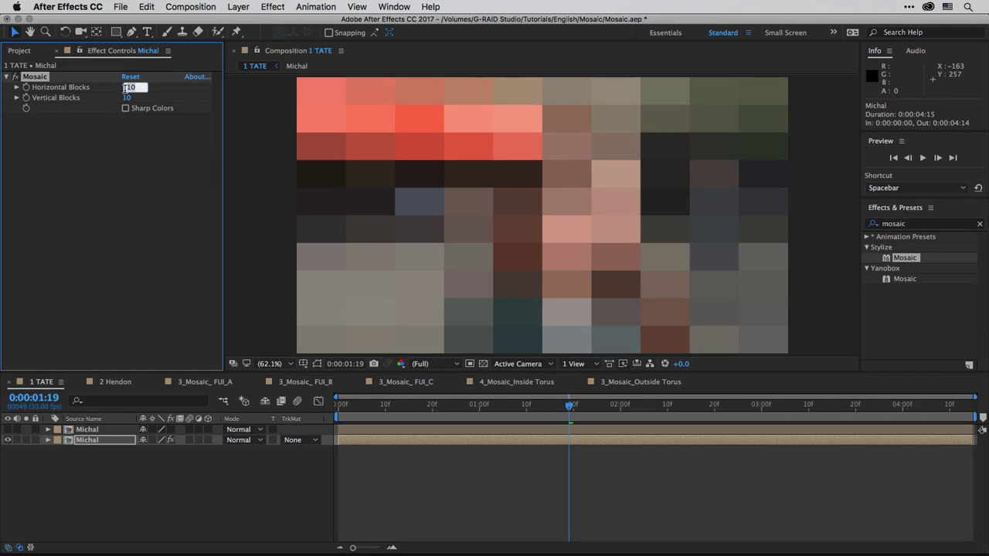
pyautogui.write('50')
pyautogui.press('Tab')
pyautogui.write('5')
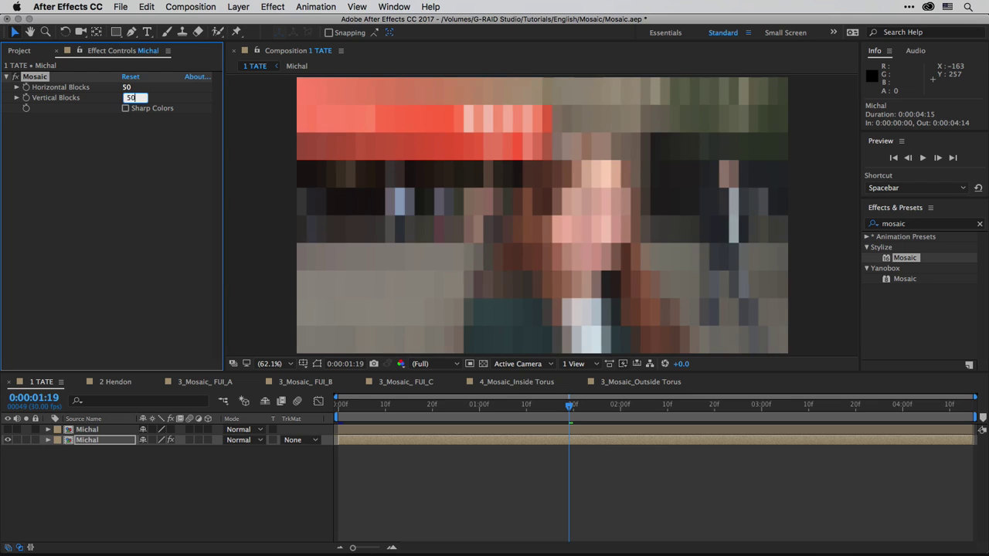
pyautogui.write('0')
pyautogui.click(126, 108)
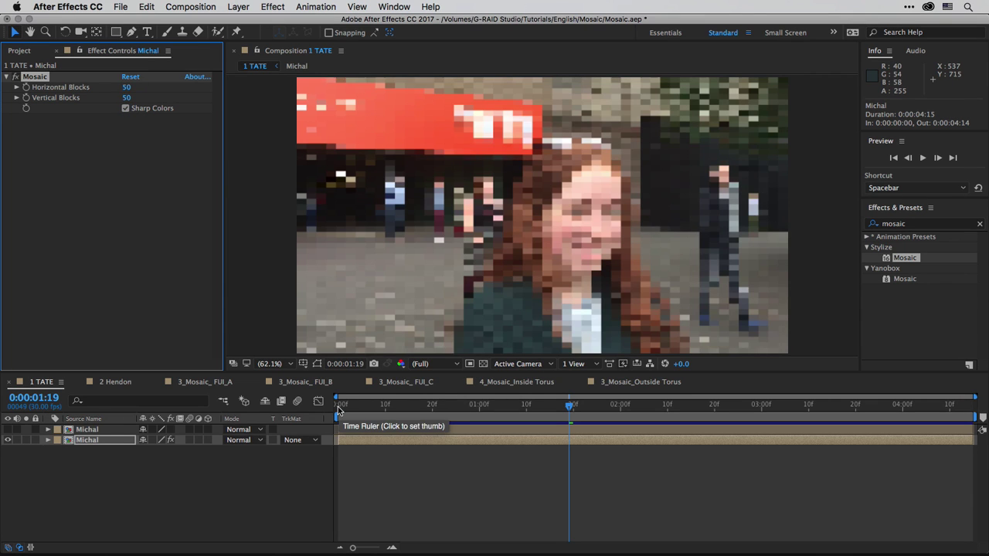
# Preview the pixelated clip, delete the built-in Mosaic, and apply Yanobox Mosaic instead.
pyautogui.press('space')
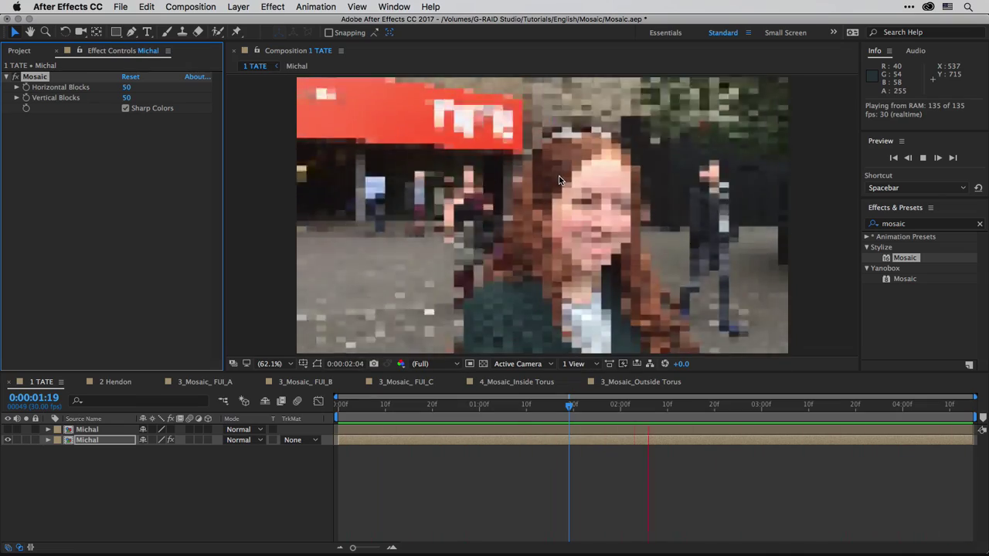
pyautogui.press('space')
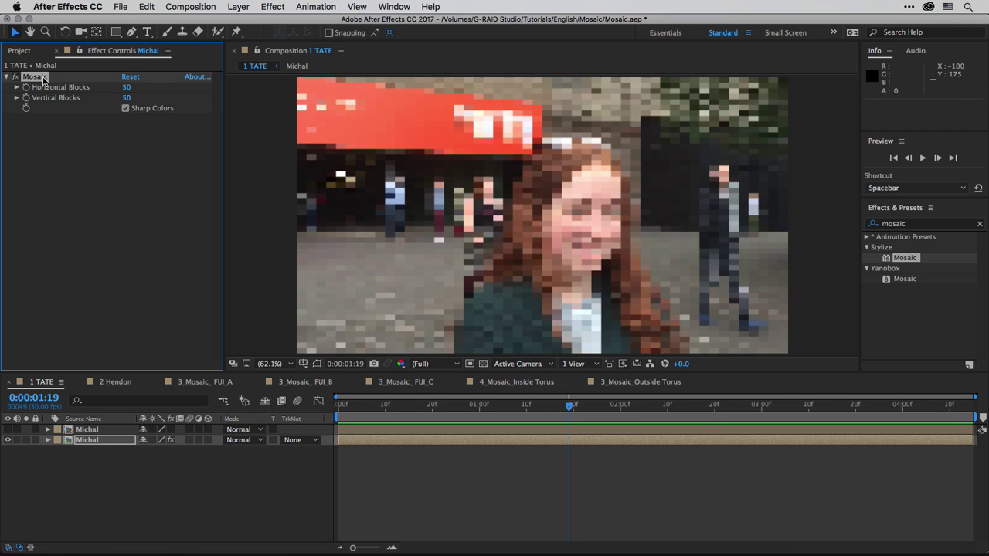
pyautogui.press('Delete')
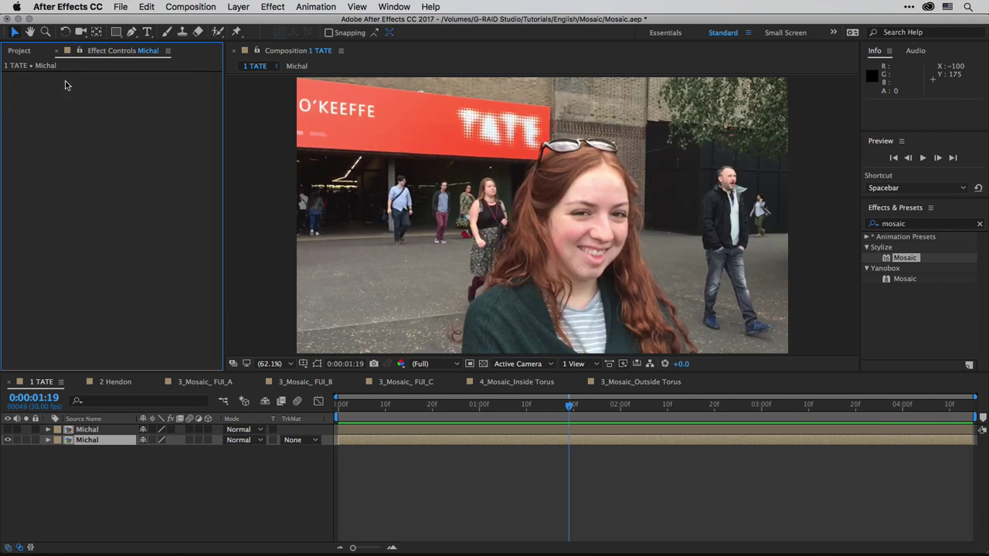
pyautogui.doubleClick(904, 279)
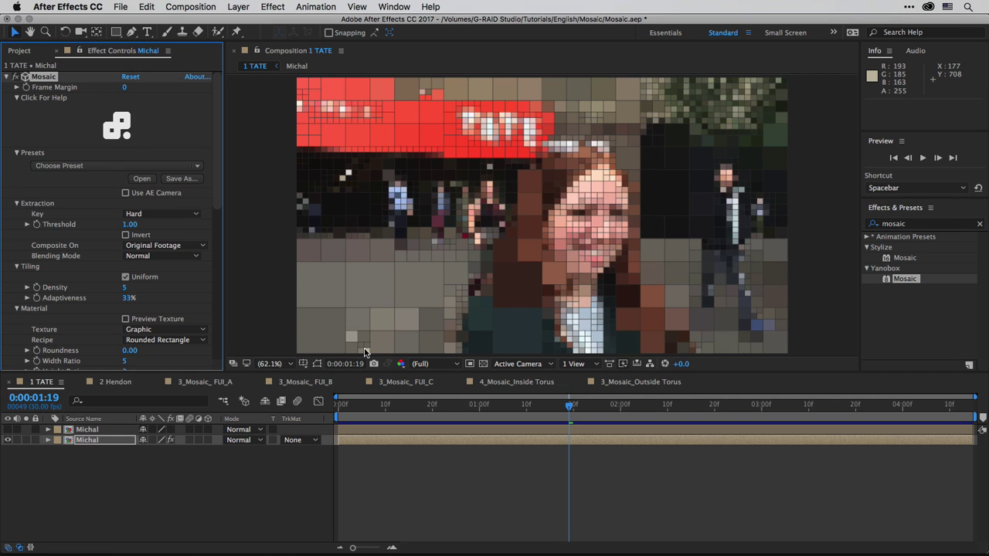
# Preview the Yanobox Mosaic rounded tiles from the first frame, then return to the start.
pyautogui.press('Home')
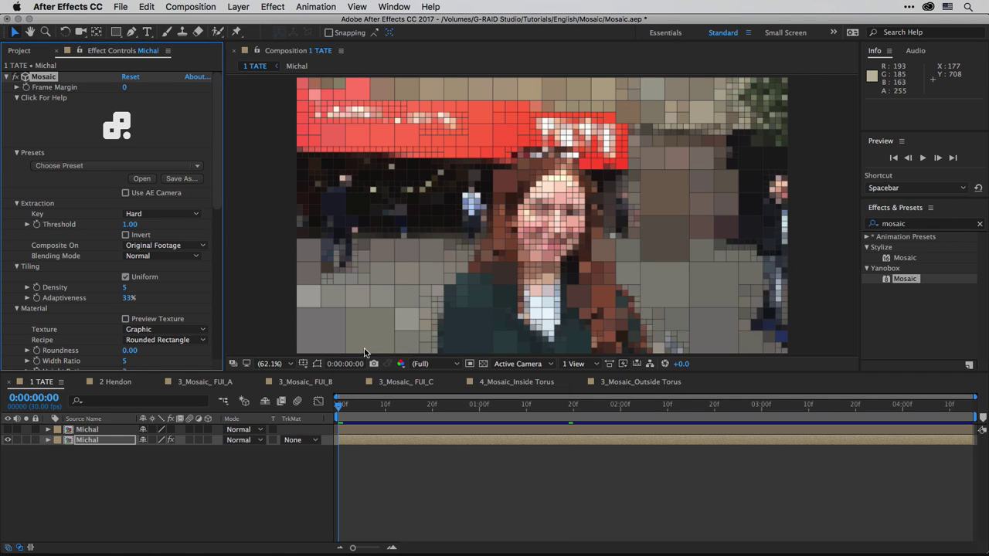
pyautogui.press('space')
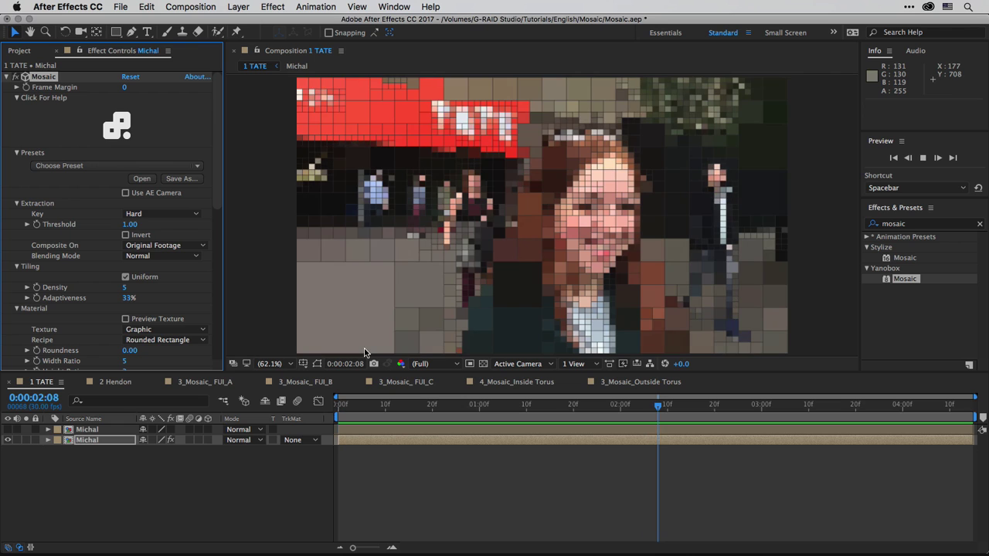
pyautogui.press('space')
pyautogui.click(340, 406)
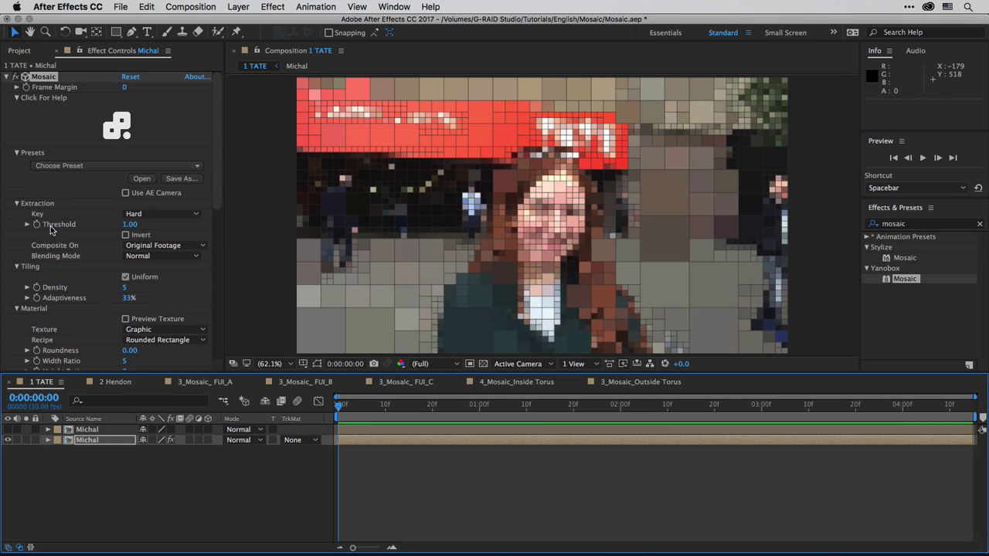
# Scrub Mosaic Threshold to 0 and back to 1.00, preview, and show the upper face layer.
pyautogui.click(113, 227)
pyautogui.moveTo(14, 234); pyautogui.dragTo(3, 235)
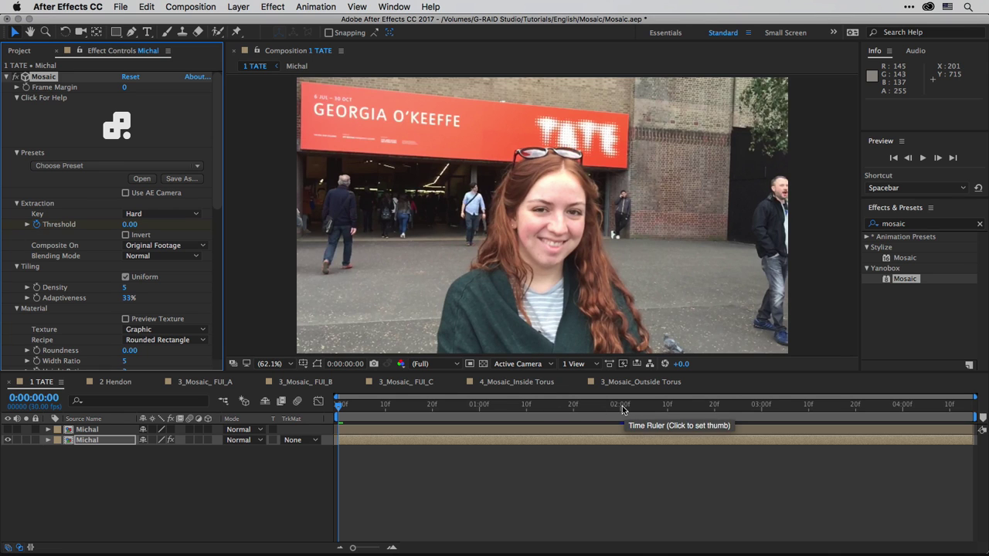
pyautogui.click(621, 406)
pyautogui.moveTo(129, 225); pyautogui.dragTo(306, 237)
pyautogui.click(342, 409)
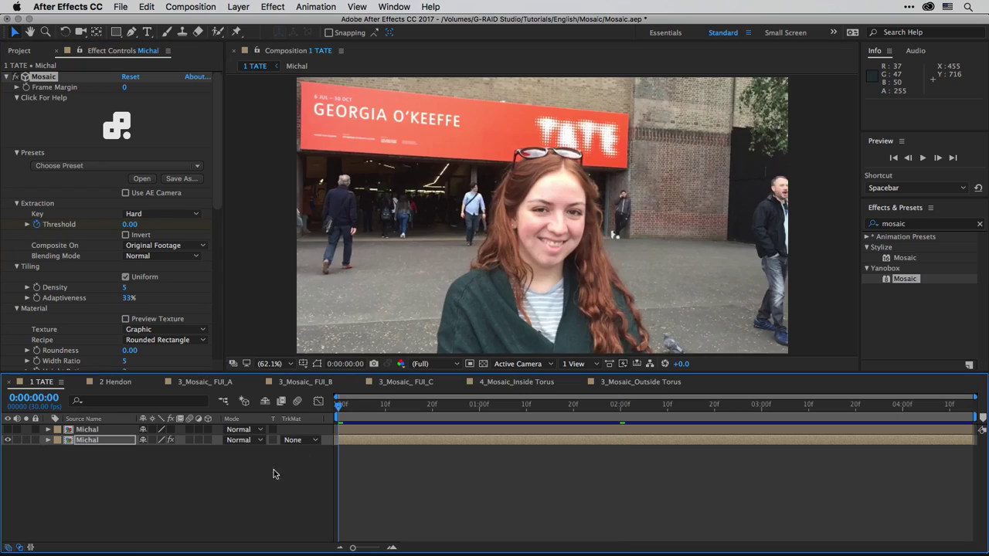
pyautogui.press('space')
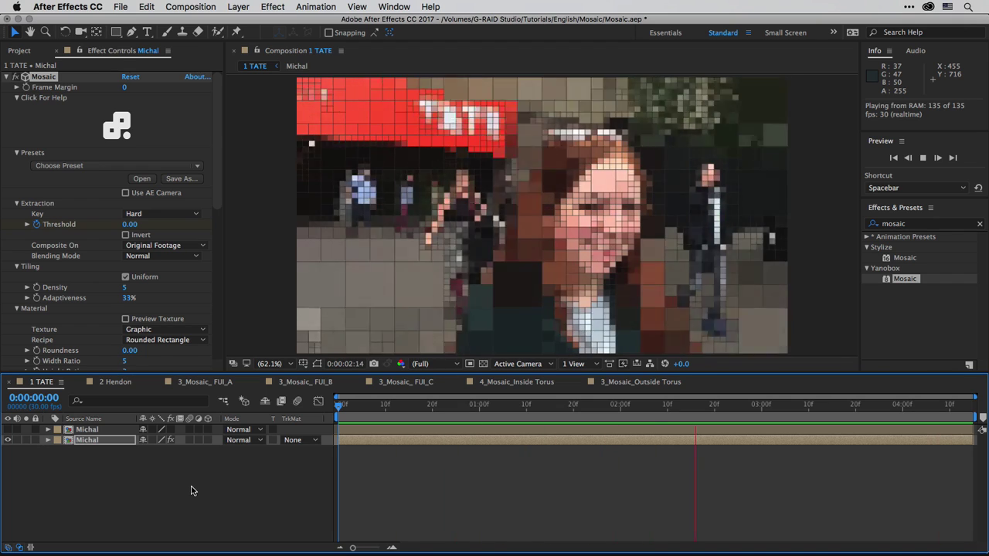
pyautogui.press('space')
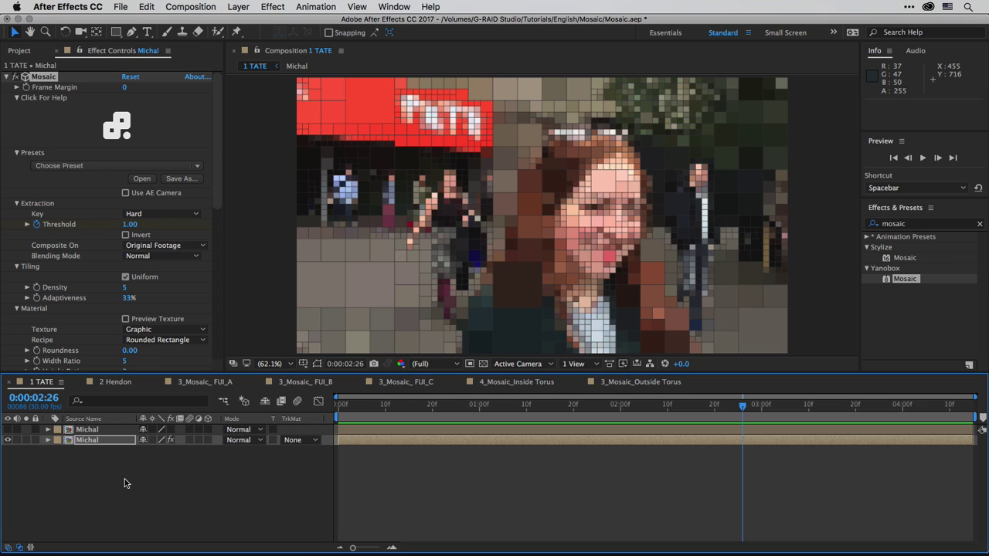
pyautogui.click(8, 430)
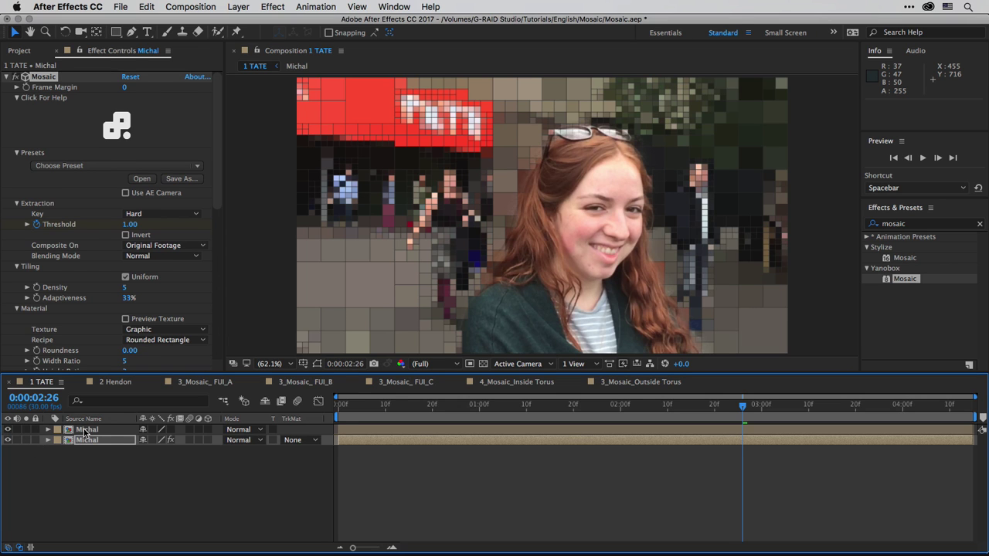
pyautogui.click(85, 429)
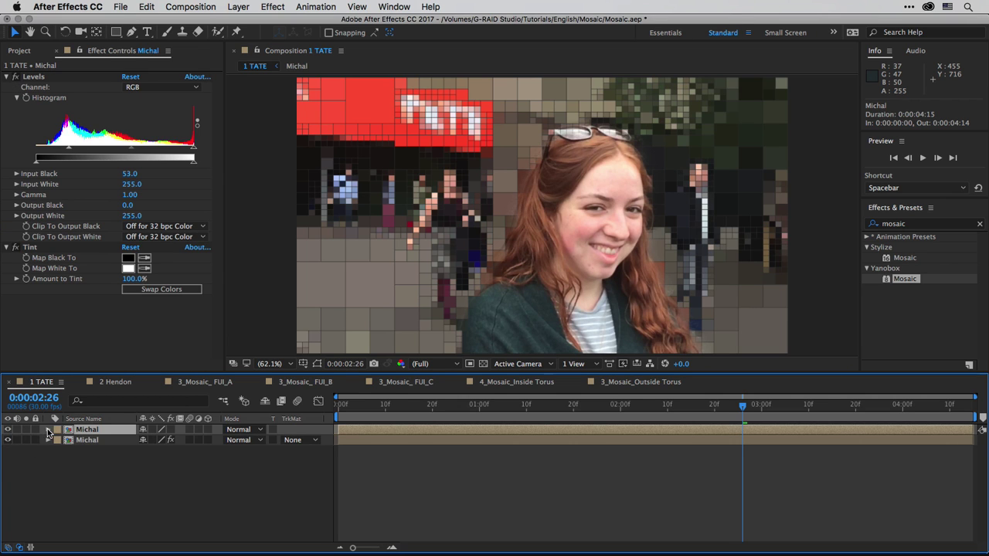
pyautogui.click(48, 429)
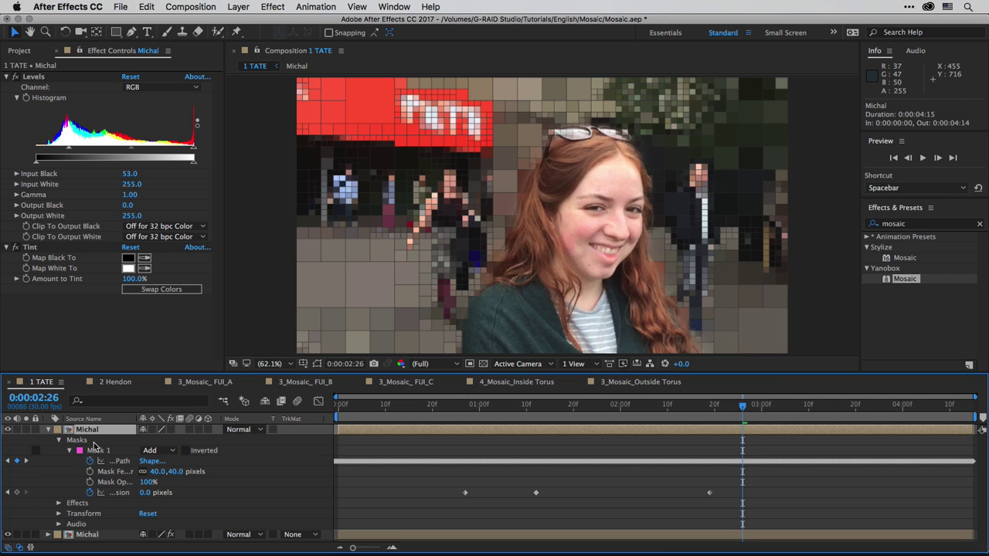
pyautogui.click(26, 429)
pyautogui.press('space')
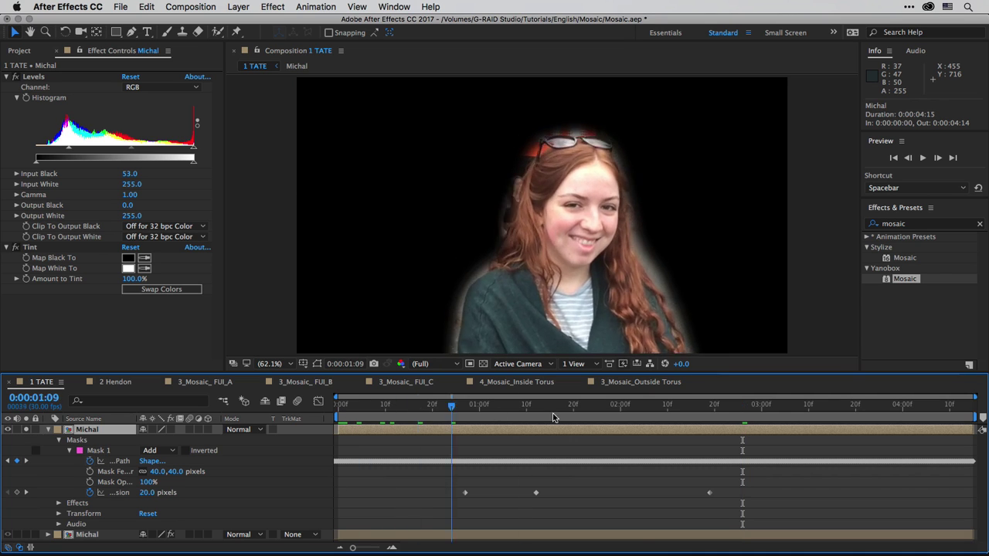
pyautogui.press('space')
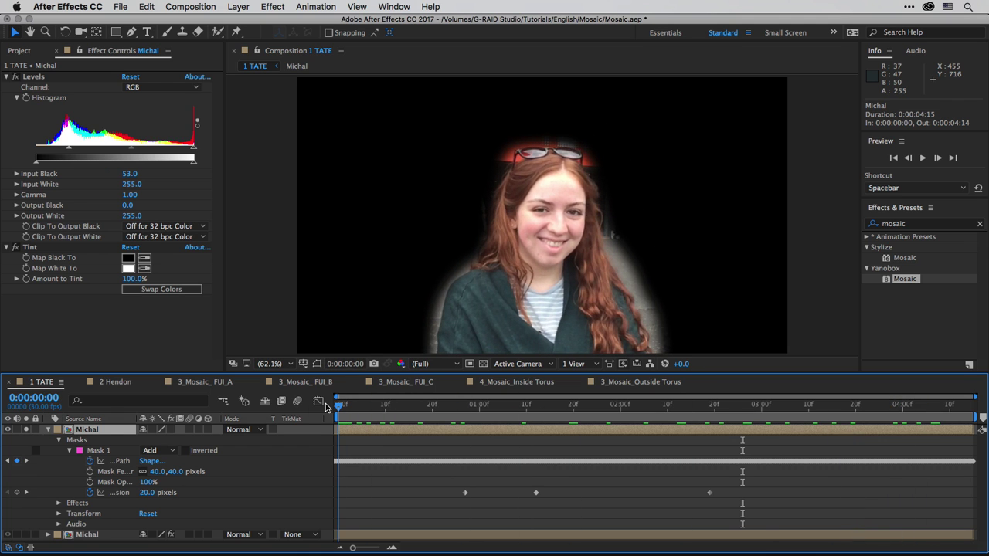
pyautogui.click(48, 430)
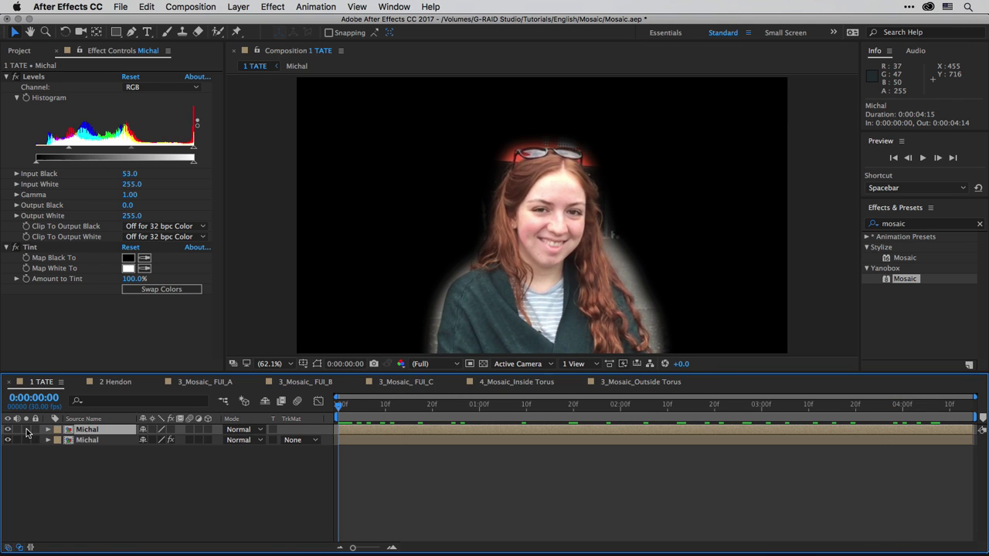
pyautogui.click(27, 433)
pyautogui.click(87, 440)
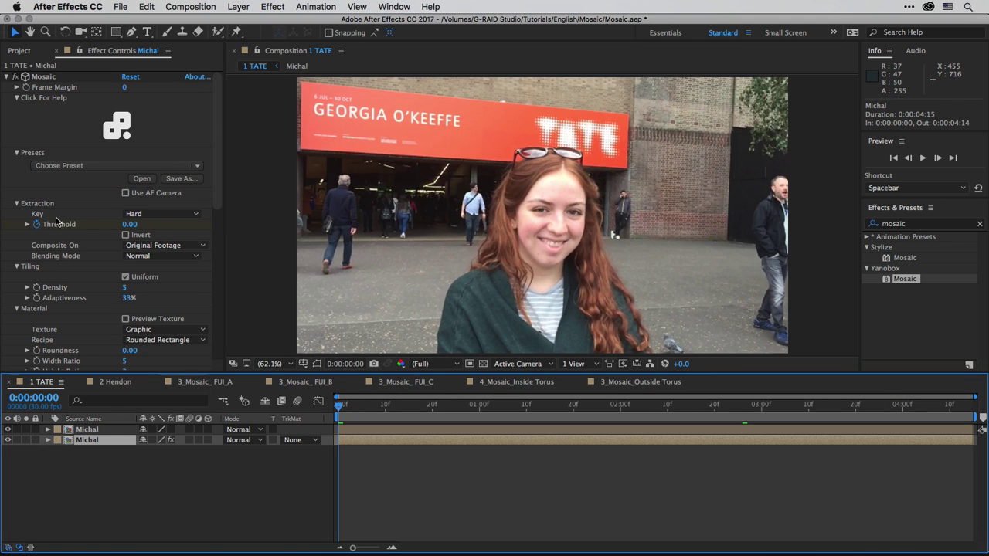
pyautogui.click(101, 231)
pyautogui.moveTo(125, 224); pyautogui.dragTo(282, 224)
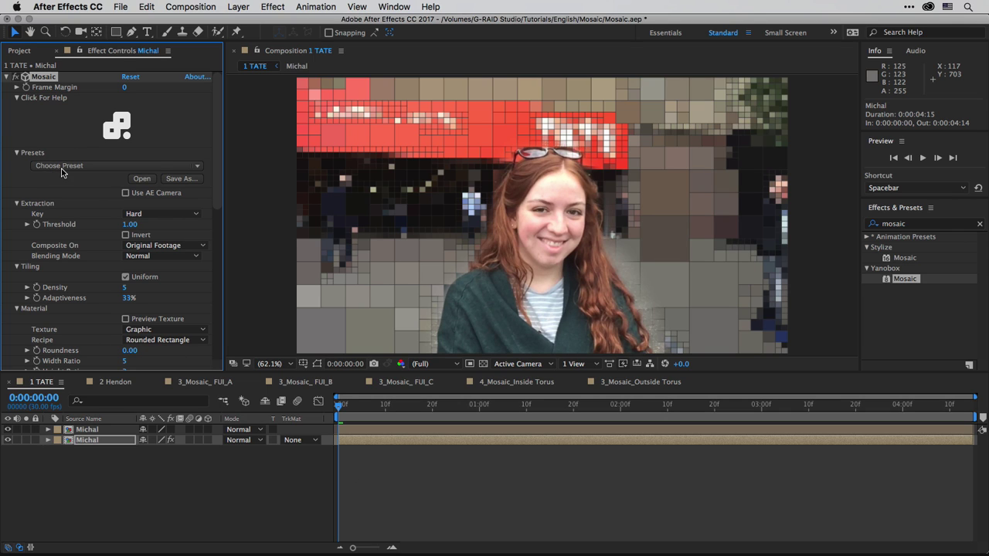
pyautogui.click(107, 166)
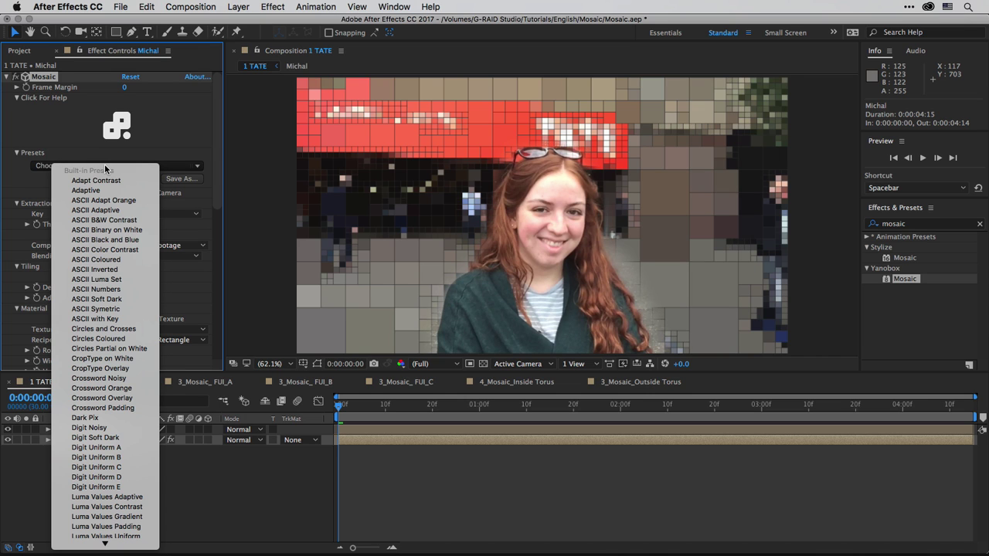
# Apply the Circles and Crosses Mosaic preset and preview it.
pyautogui.click(112, 332)
pyautogui.press('space')
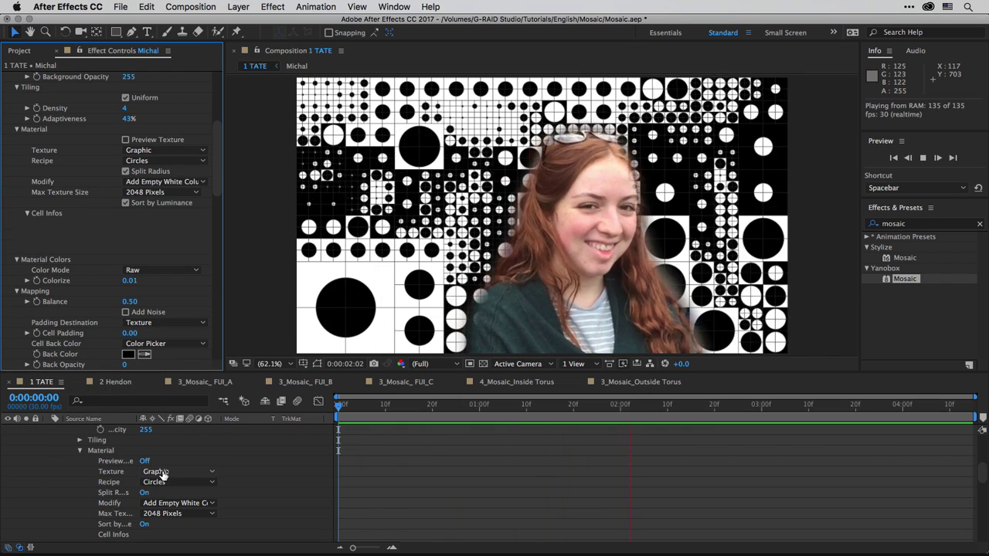
pyautogui.press('space')
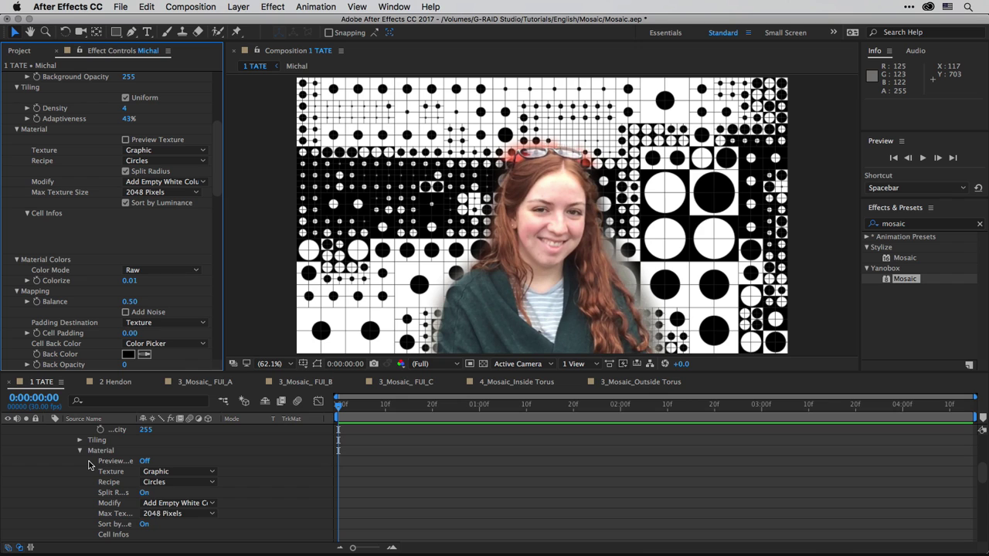
pyautogui.scroll(10, 88, 463)
pyautogui.click(88, 461)
# Preview the upper layer's grayscale Levels and Tint look, turn it off, and list the Mosaic presets.
pyautogui.click(88, 429)
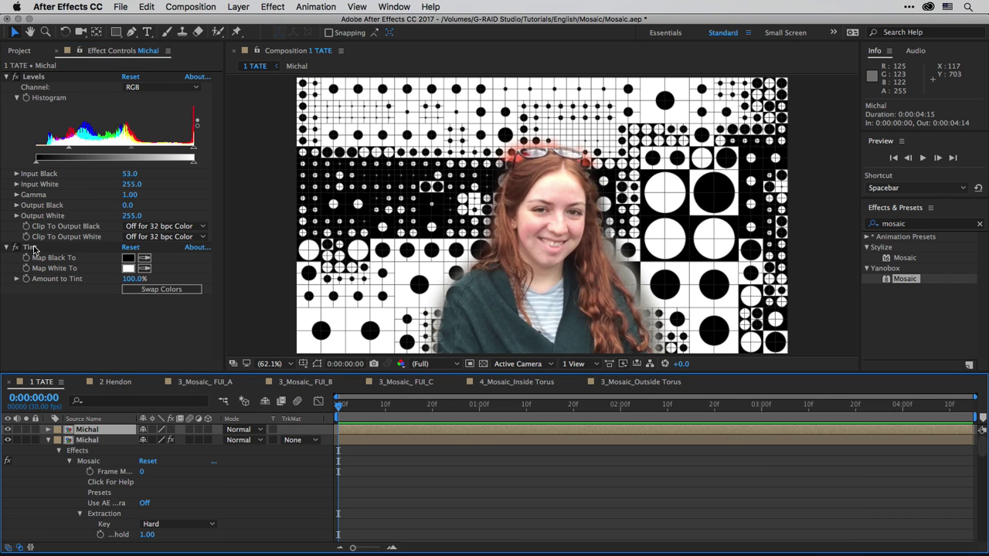
pyautogui.click(170, 429)
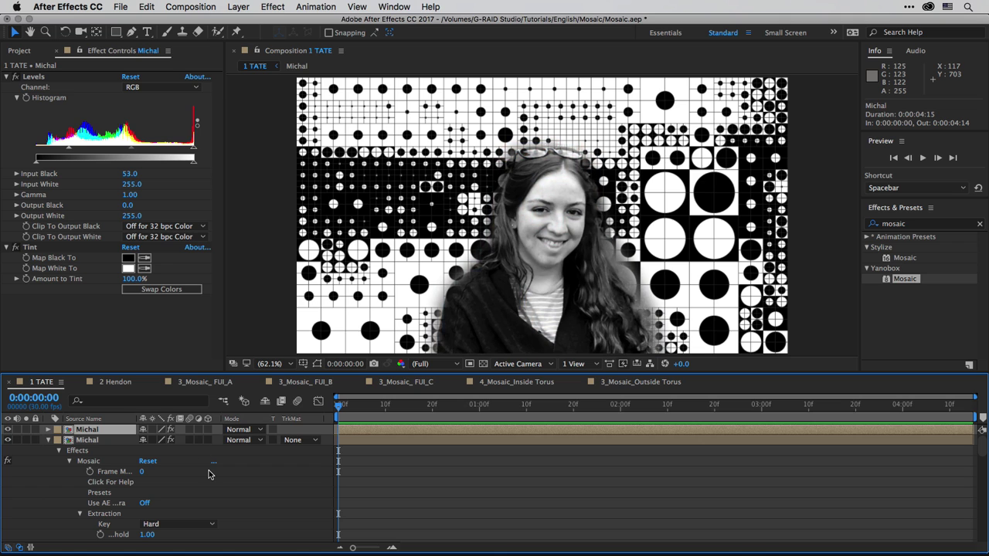
pyautogui.press('space')
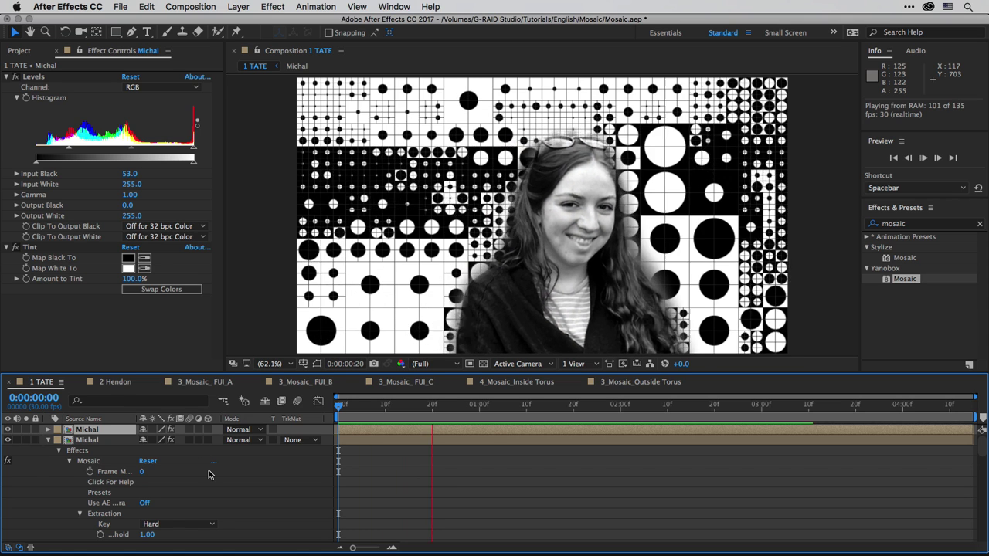
pyautogui.press('space')
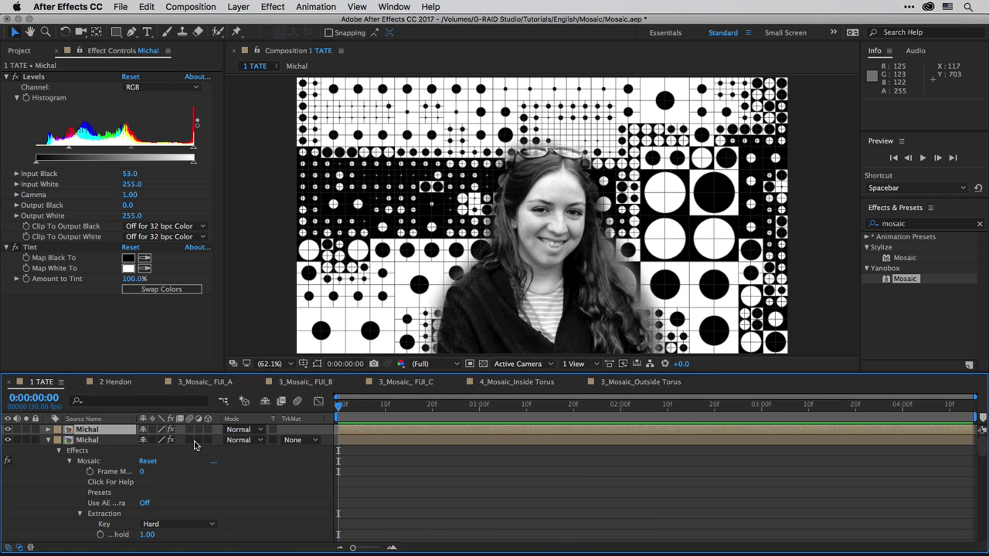
pyautogui.click(170, 429)
pyautogui.click(95, 440)
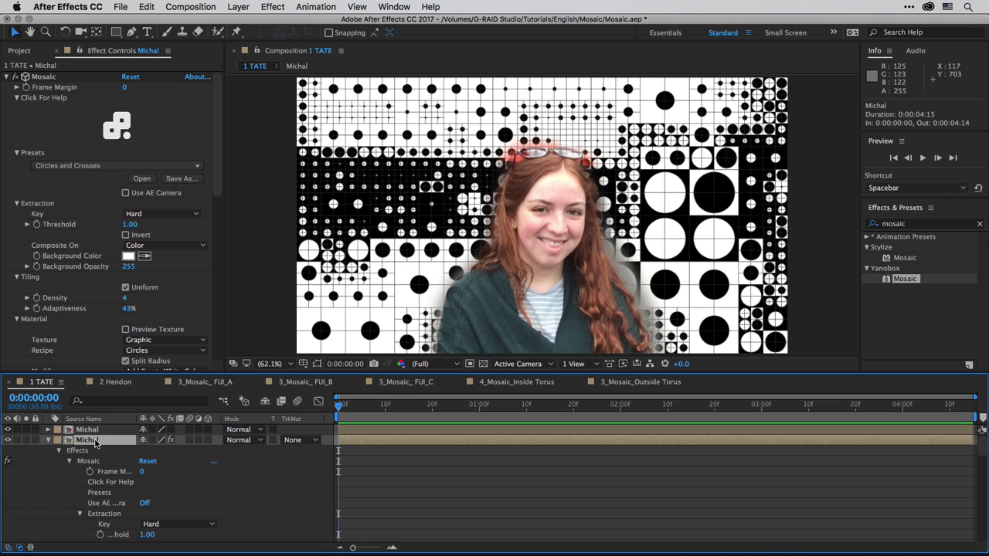
pyautogui.click(114, 166)
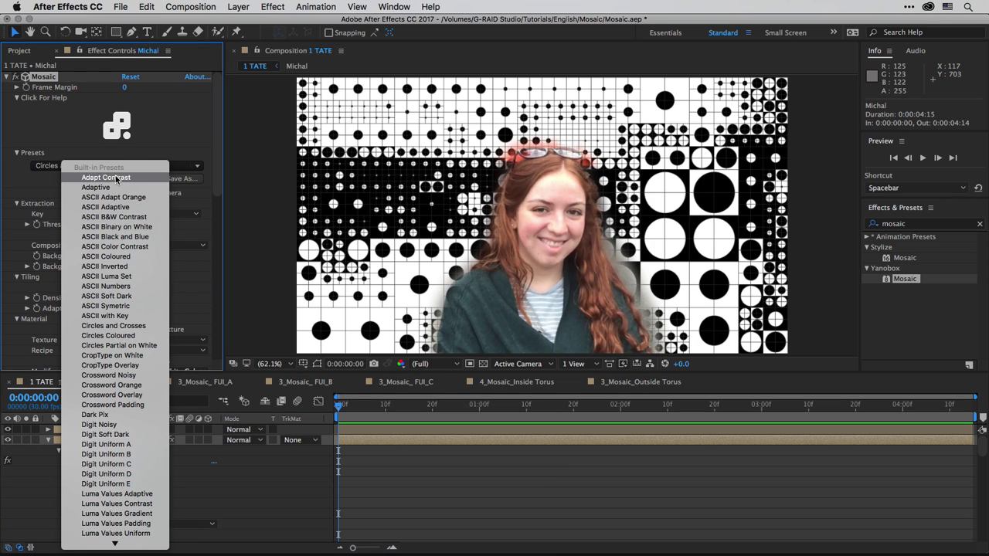
# Apply the CropType Overlay preset and preview it.
pyautogui.click(146, 365)
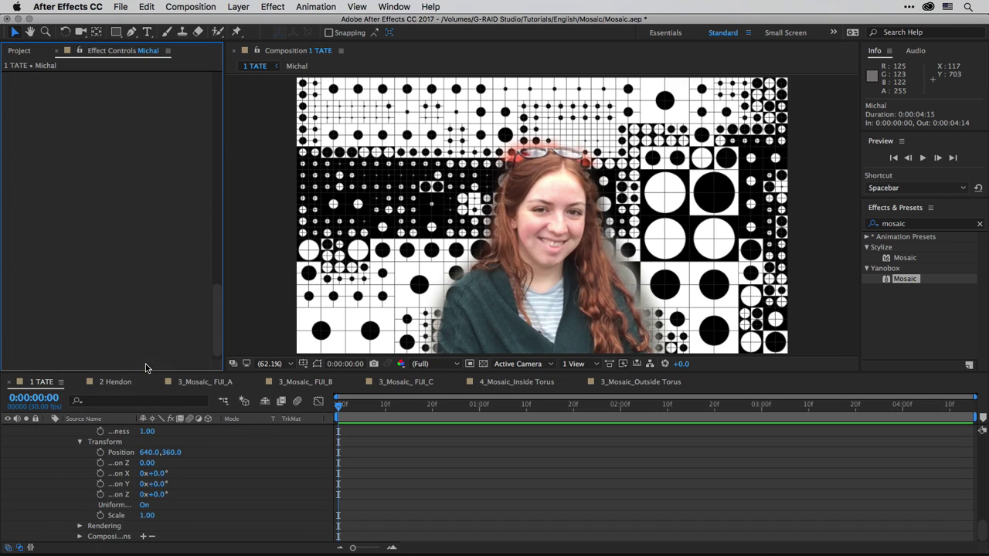
pyautogui.press('space')
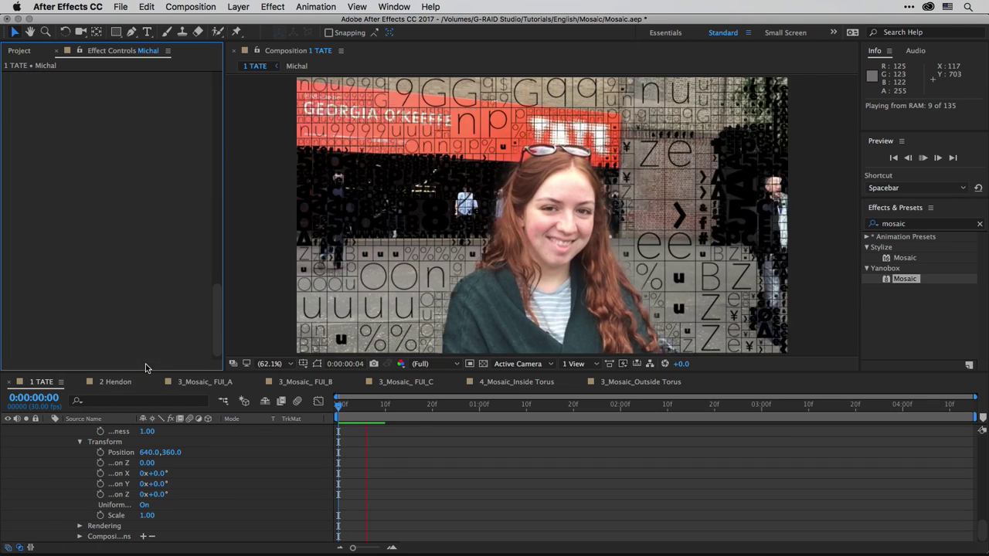
pyautogui.press('space')
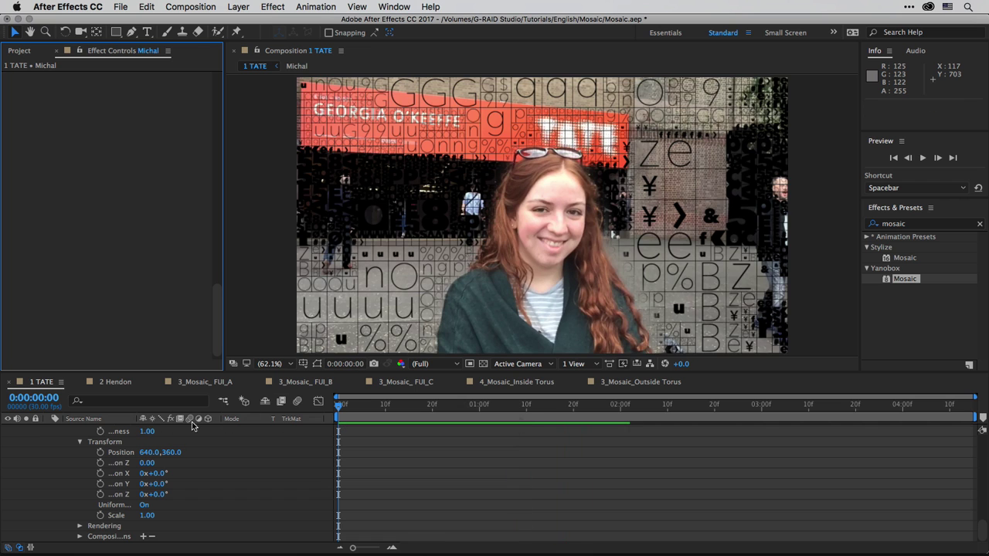
pyautogui.scroll(10, 139, 201)
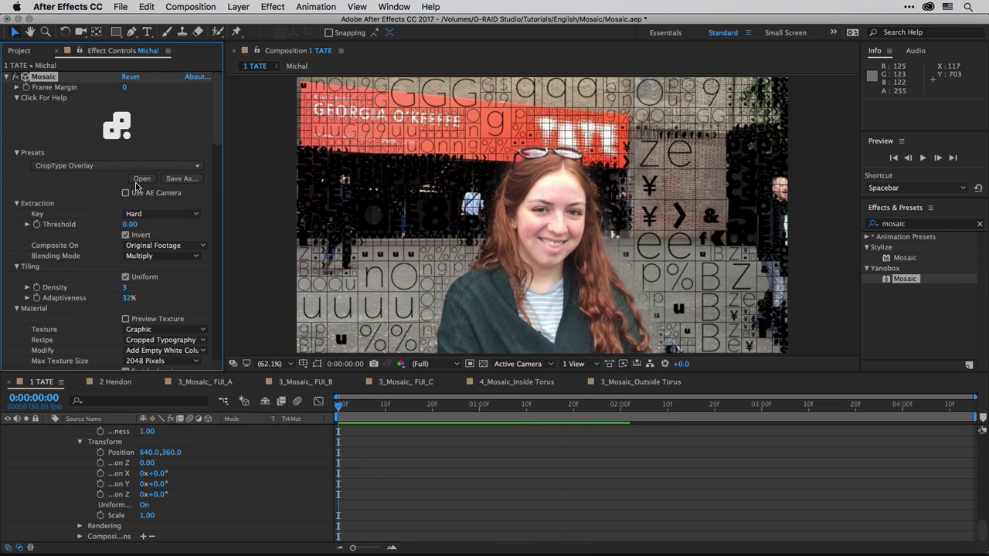
# Switch to the Crossword Overlay preset, preview it, and raise Threshold to 1.00.
pyautogui.click(98, 166)
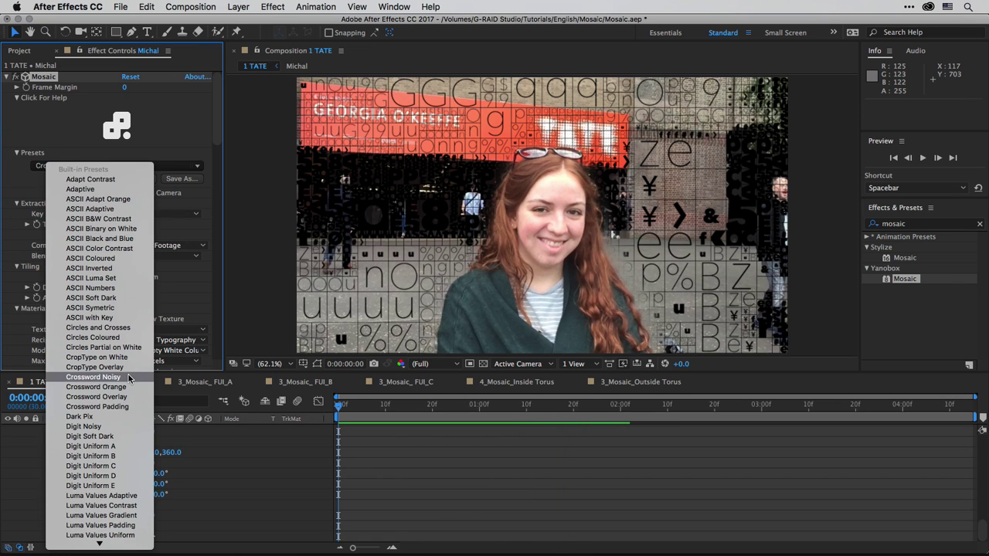
pyautogui.click(129, 397)
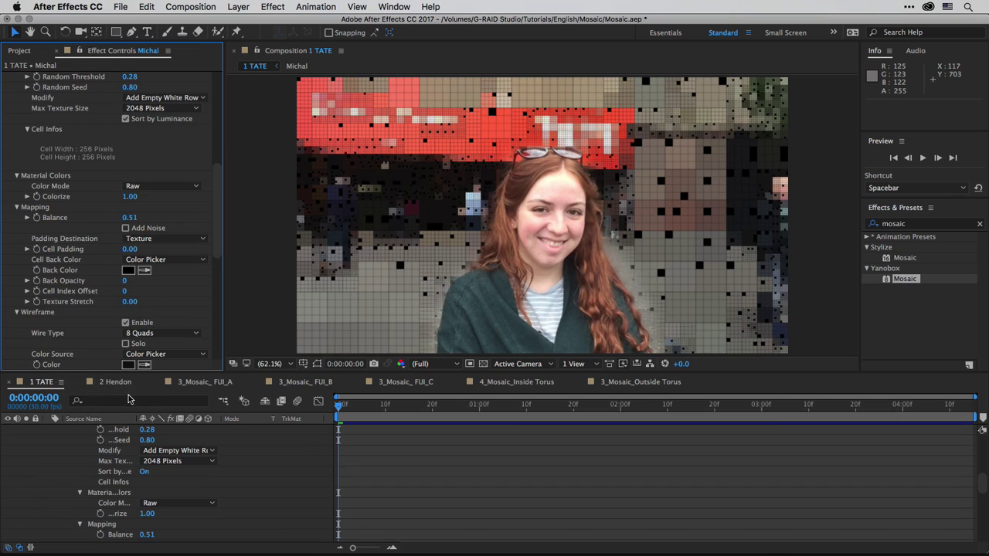
pyautogui.press('space')
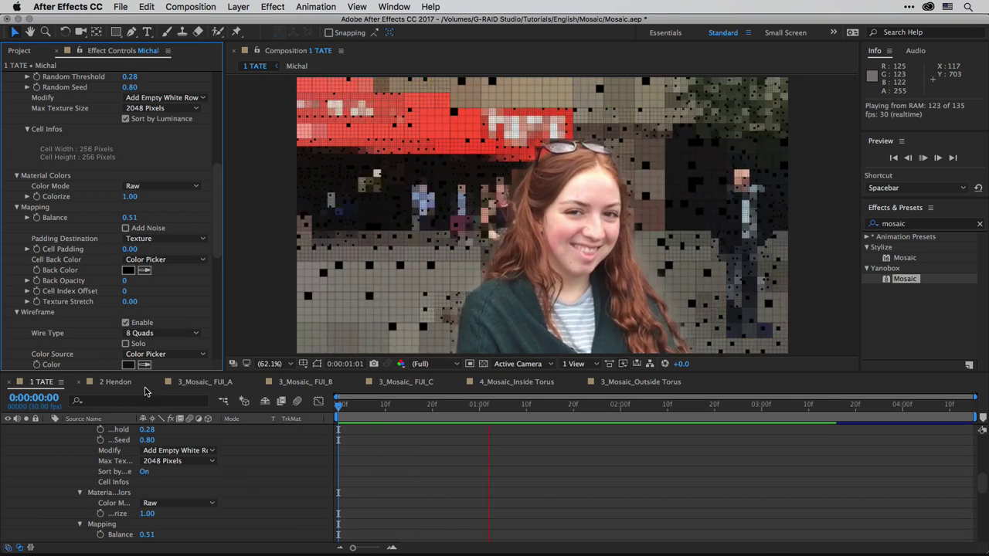
pyautogui.press('space')
pyautogui.scroll(10, 207, 156)
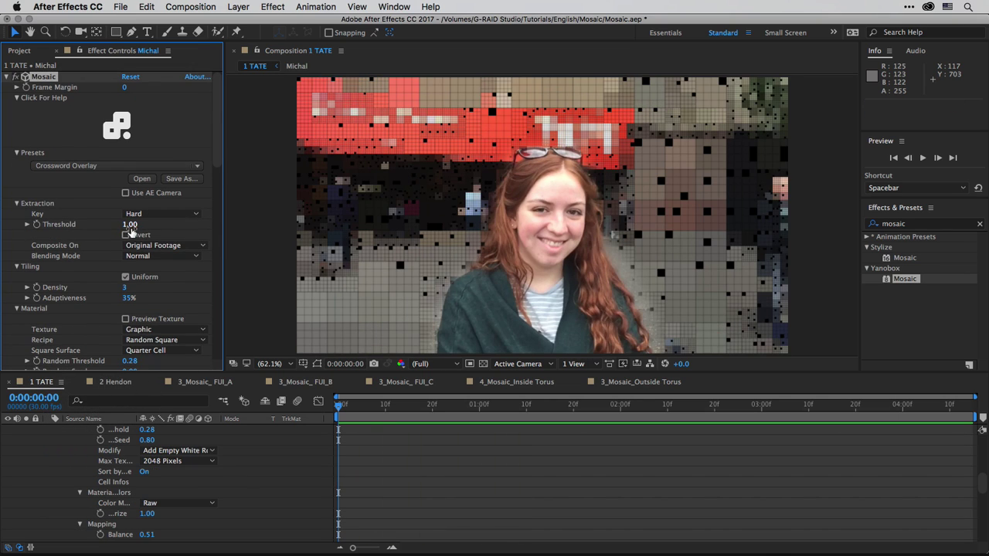
pyautogui.moveTo(116, 225); pyautogui.dragTo(198, 236)
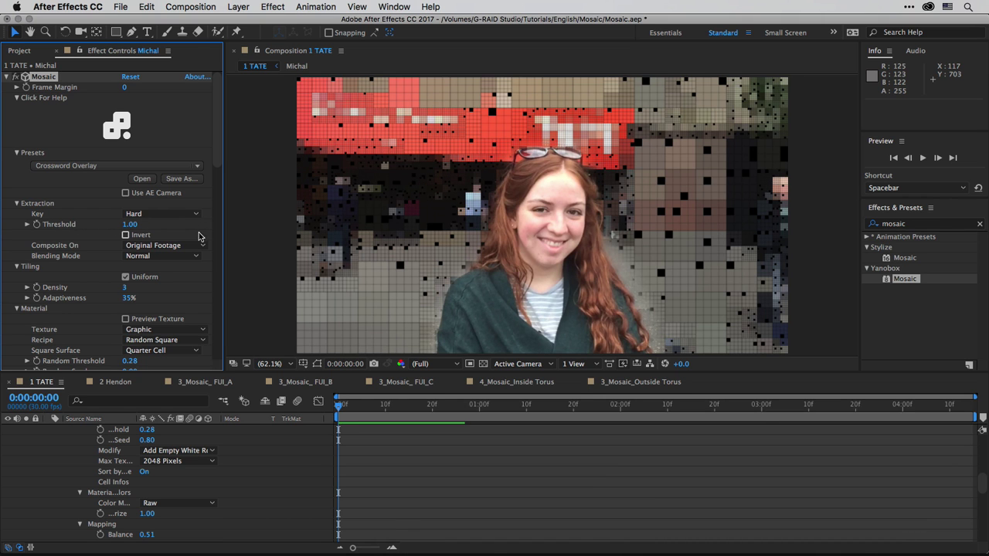
# Apply the Luma Values Adaptive preset and preview it.
pyautogui.click(103, 166)
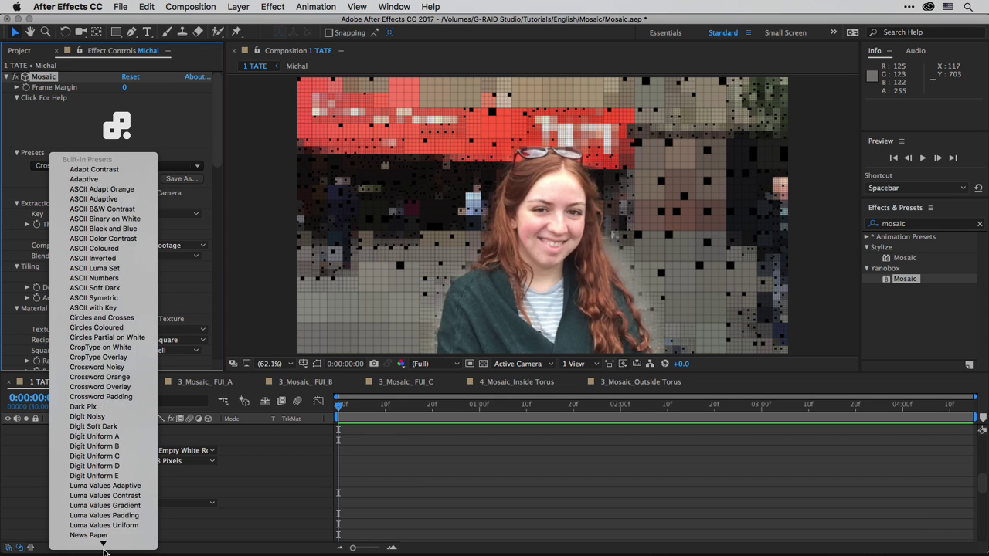
pyautogui.click(134, 437)
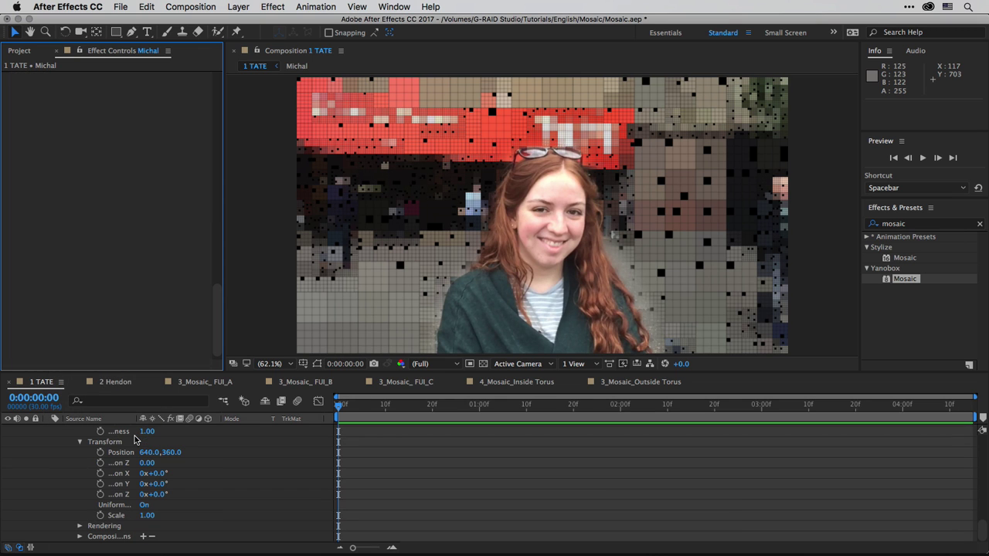
pyautogui.press('space')
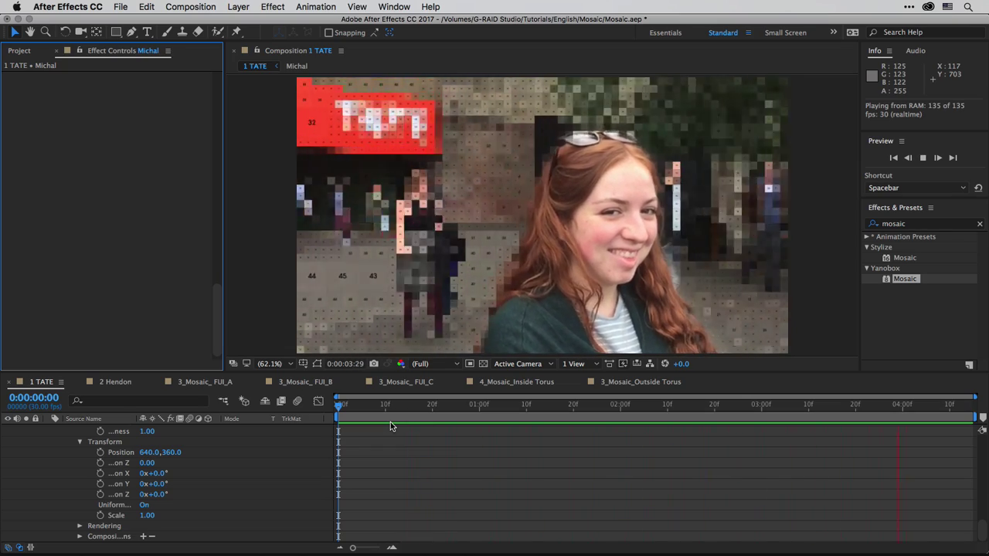
pyautogui.press('space')
pyautogui.scroll(10, 218, 314)
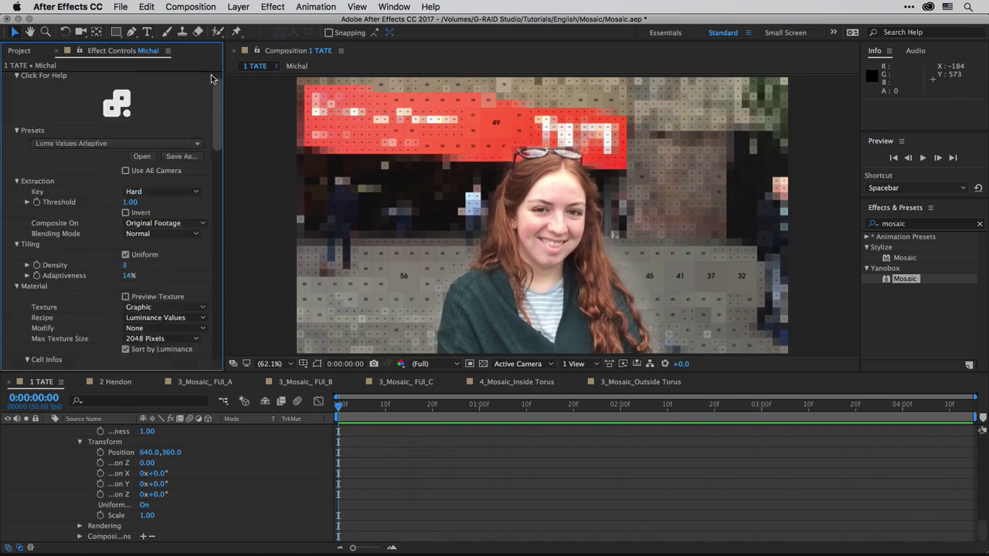
# Apply Technical Coloured, lower Threshold to 0.00, and set a starting Threshold keyframe.
pyautogui.click(126, 166)
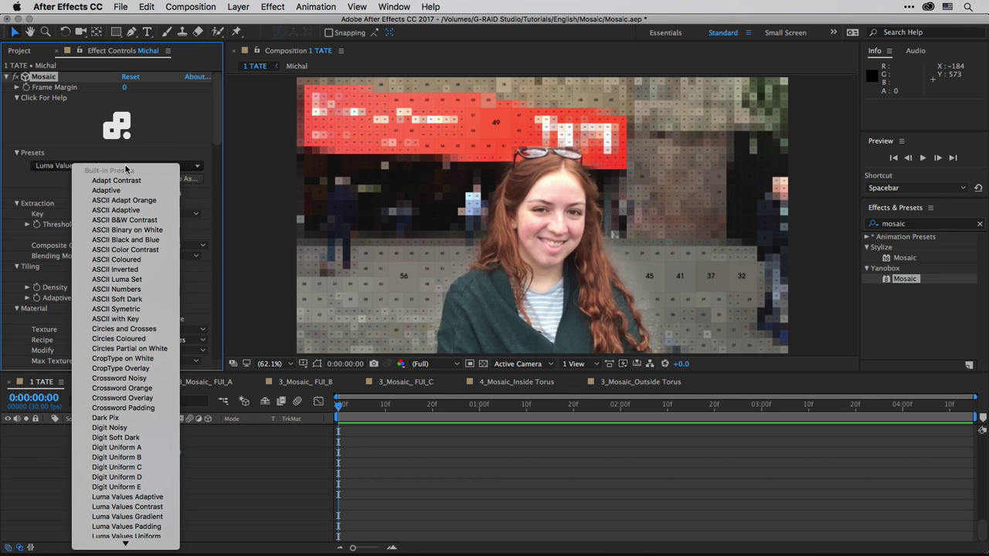
pyautogui.moveTo(162, 555)
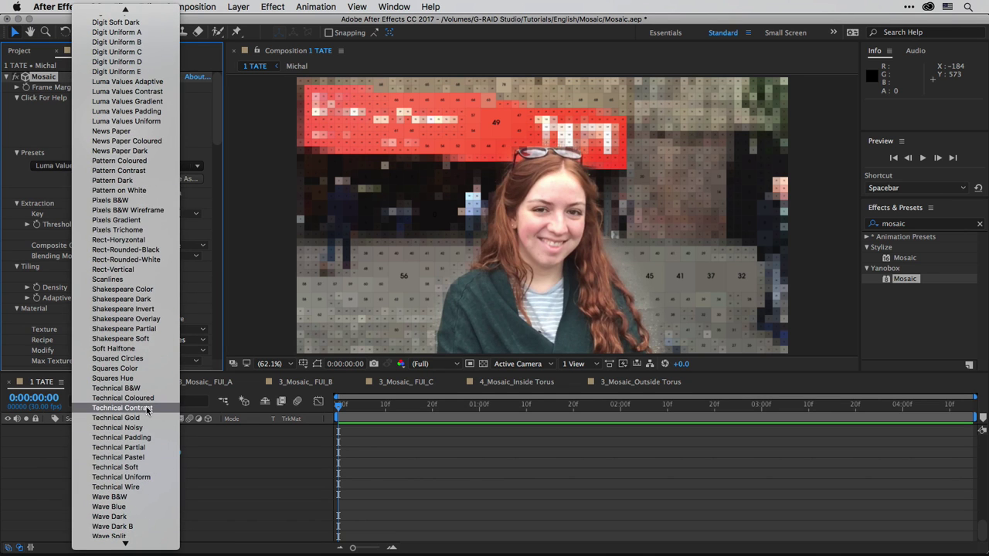
pyautogui.click(148, 397)
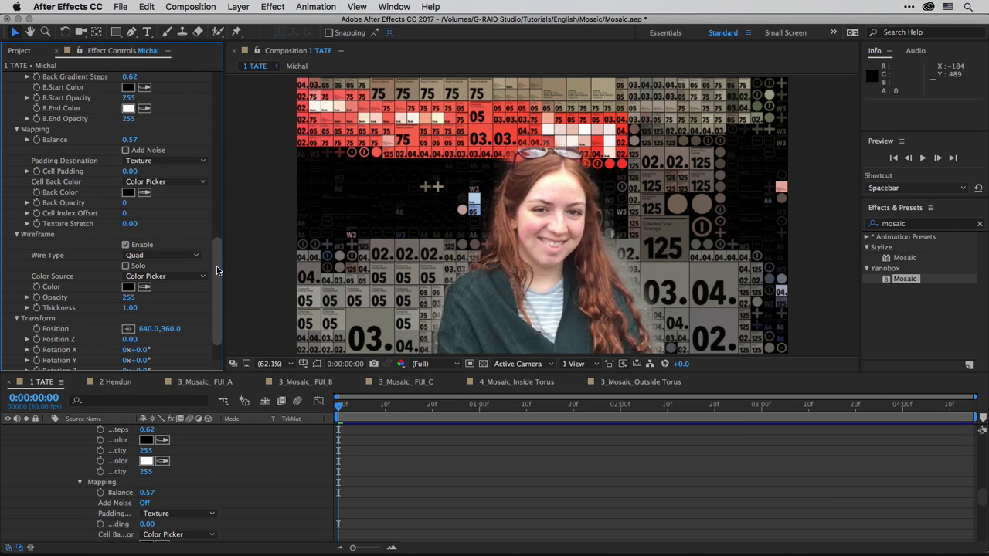
pyautogui.moveTo(217, 238); pyautogui.dragTo(217, 76)
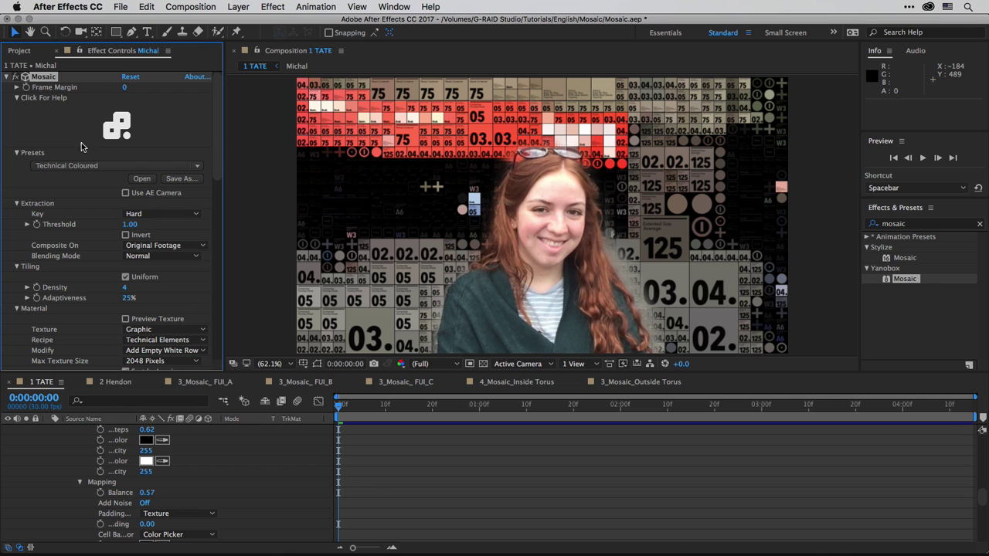
pyautogui.moveTo(128, 224); pyautogui.dragTo(34, 224)
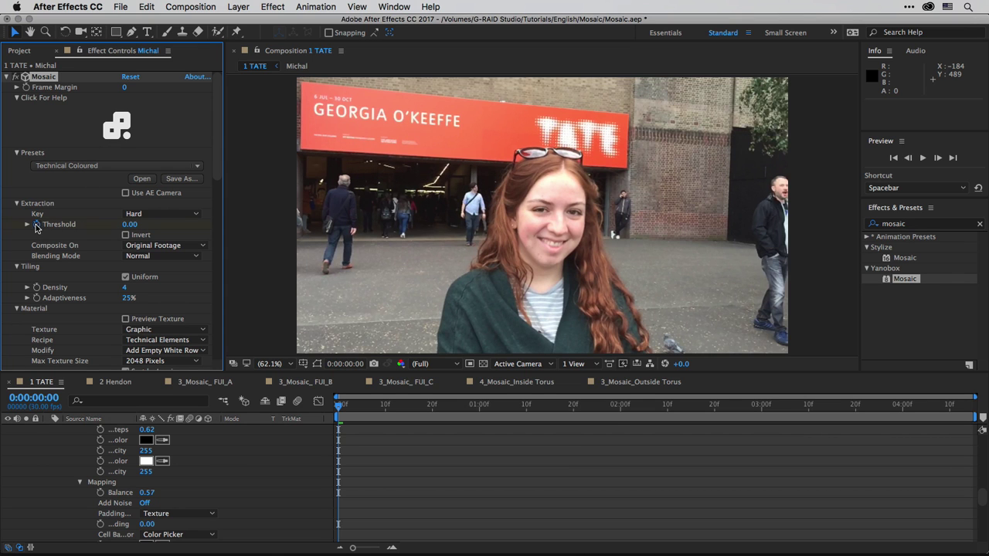
pyautogui.click(36, 224)
# Keyframe Threshold to 1.00 at 0:00:02:00, preview the mosaic build-in, then switch to Chrome.
pyautogui.click(620, 404)
pyautogui.moveTo(125, 224); pyautogui.dragTo(133, 224)
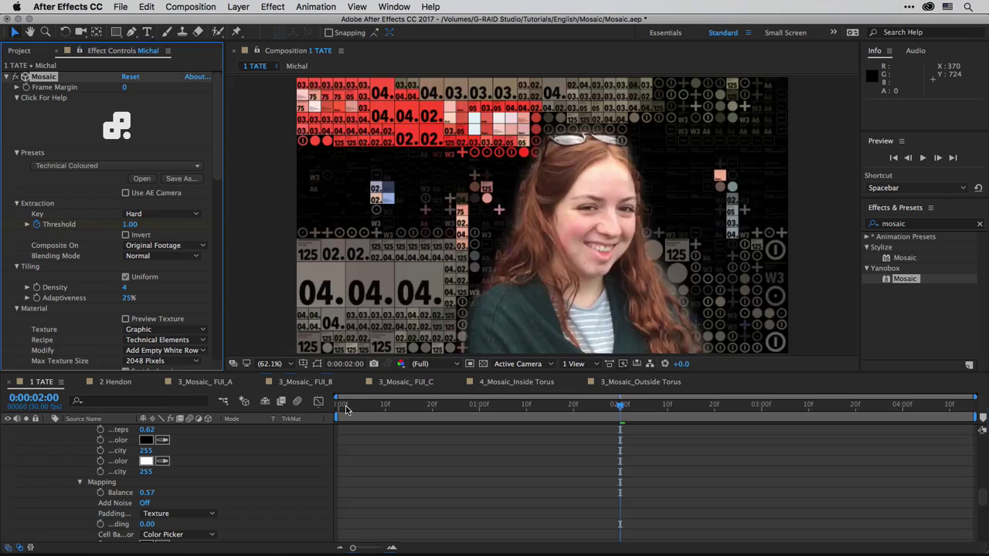
pyautogui.moveTo(345, 410); pyautogui.dragTo(317, 408)
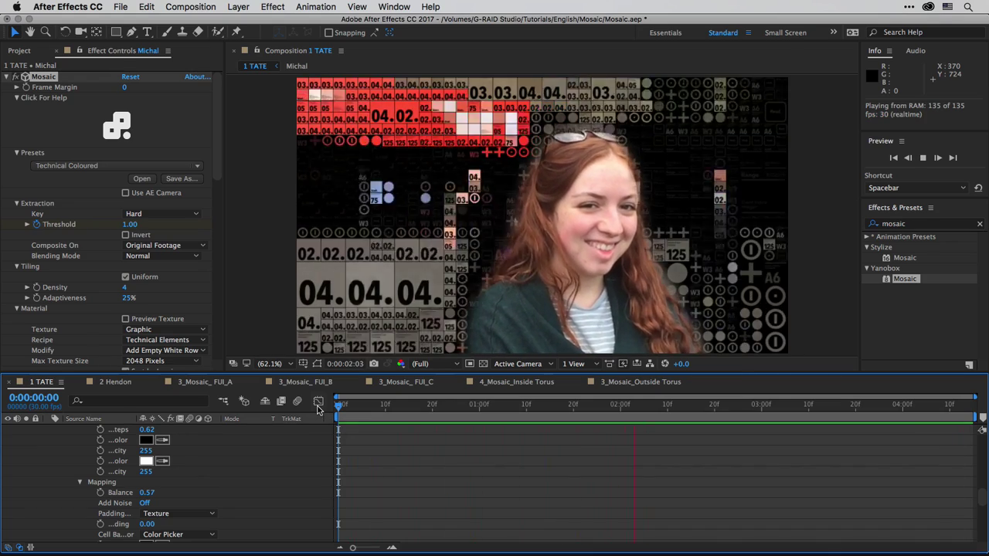
pyautogui.press('space')
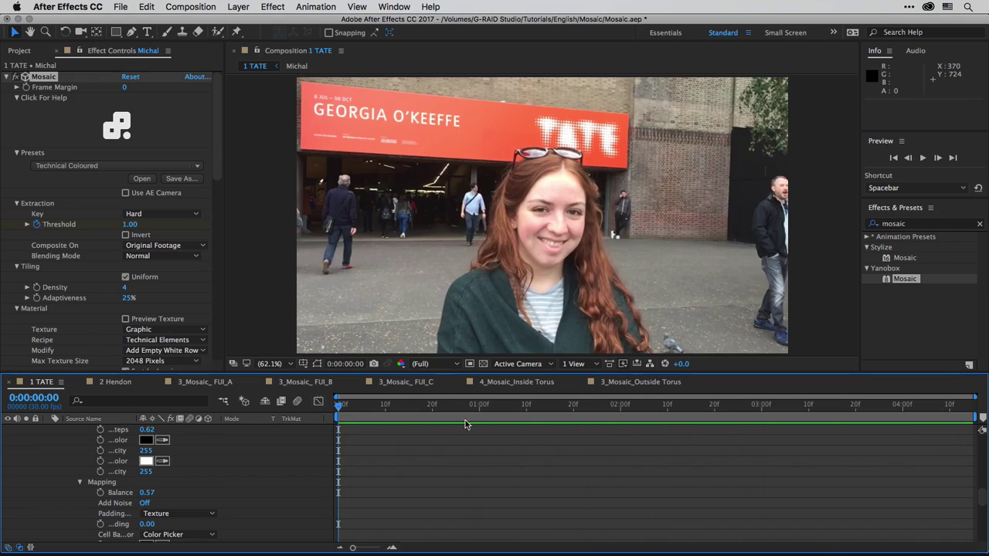
pyautogui.click(834, 414)
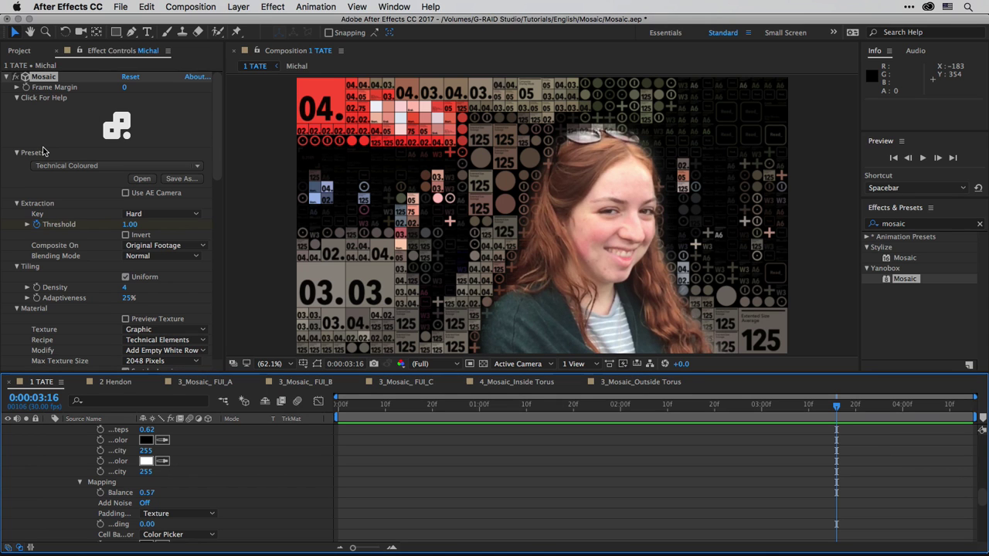
pyautogui.press('super+Tab')
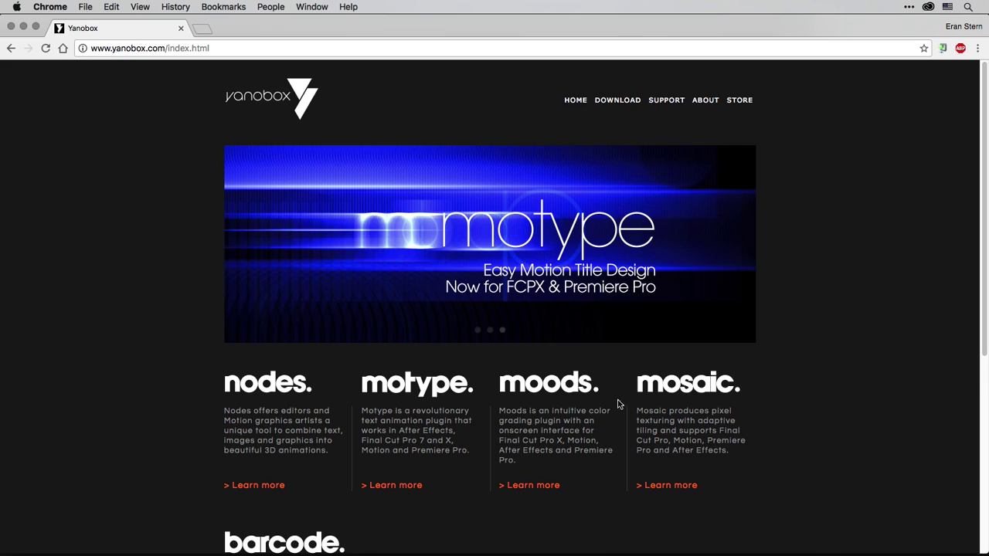
# Open the Mosaic product page on yanobox.com and scroll through its features.
pyautogui.click(683, 387)
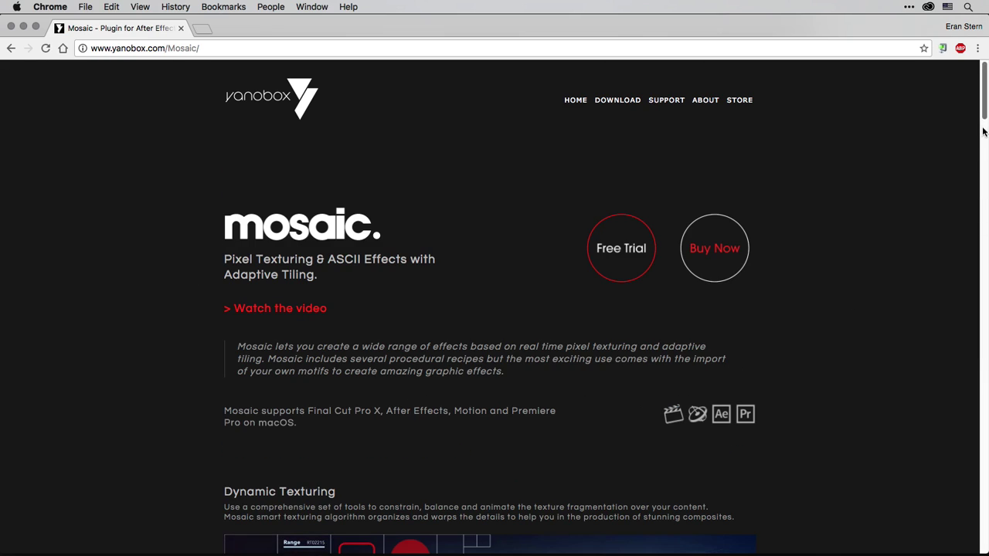
pyautogui.scroll(-15, 972, 327)
pyautogui.scroll(-20, 972, 327)
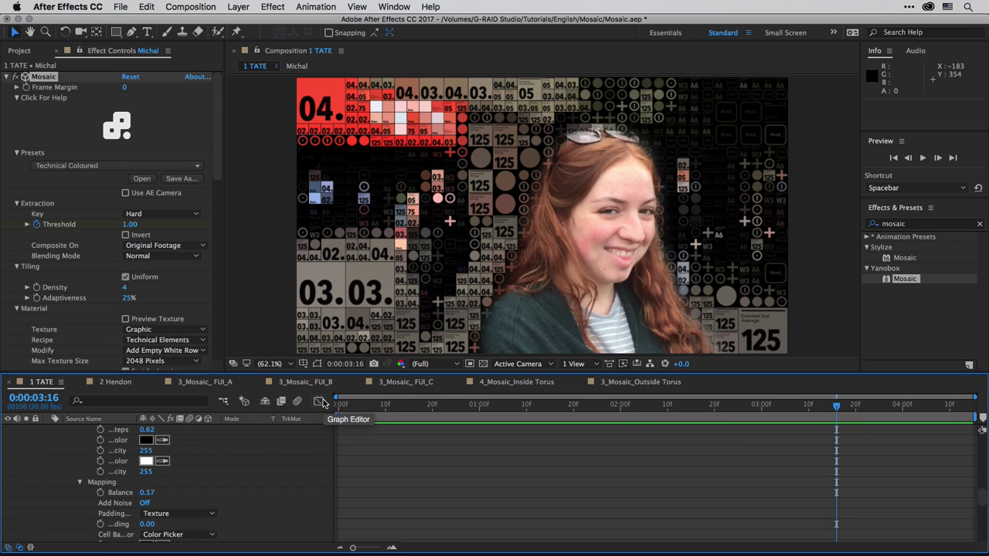
# Switch to the 2 Hendon composition, preview it, and show the 3D Camera Tracker points.
pyautogui.click(114, 383)
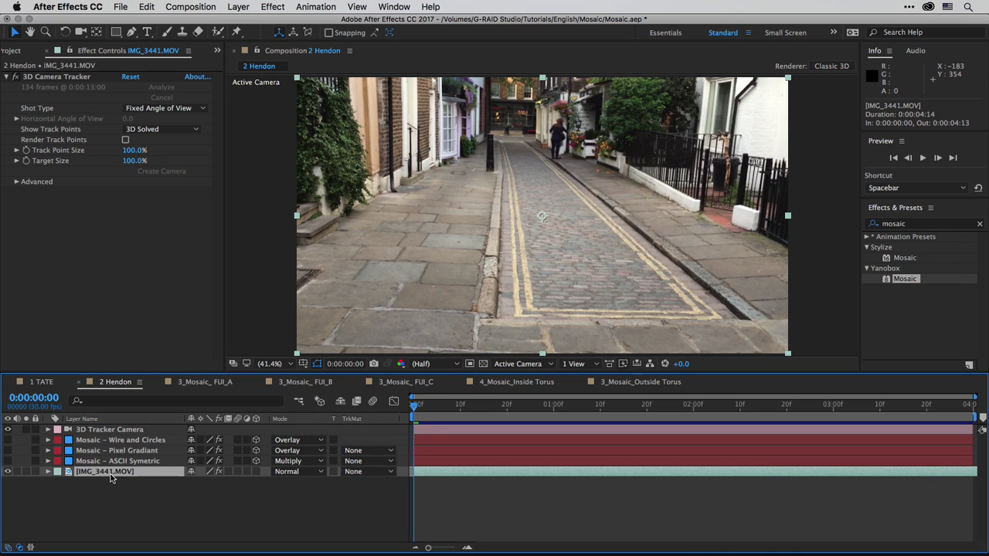
pyautogui.press('space')
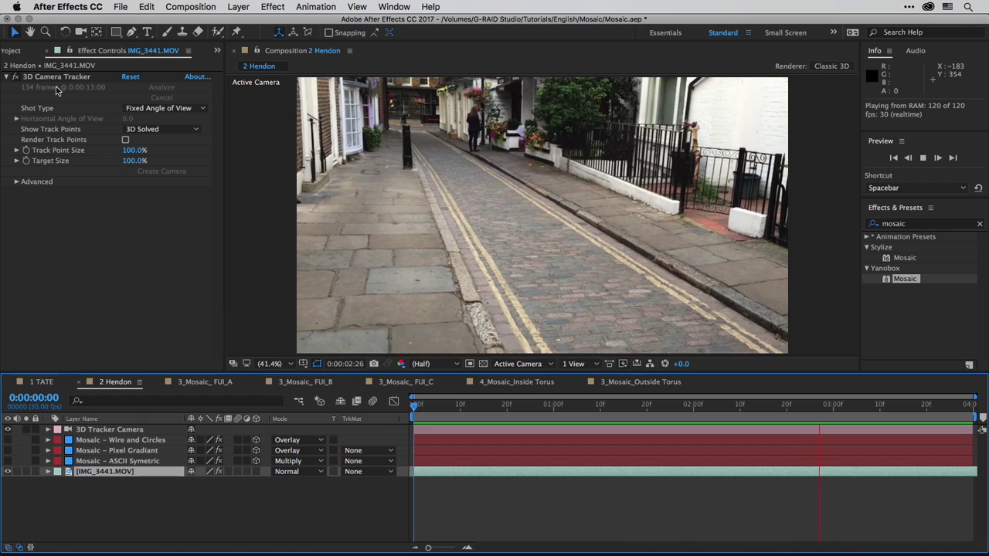
pyautogui.click(61, 78)
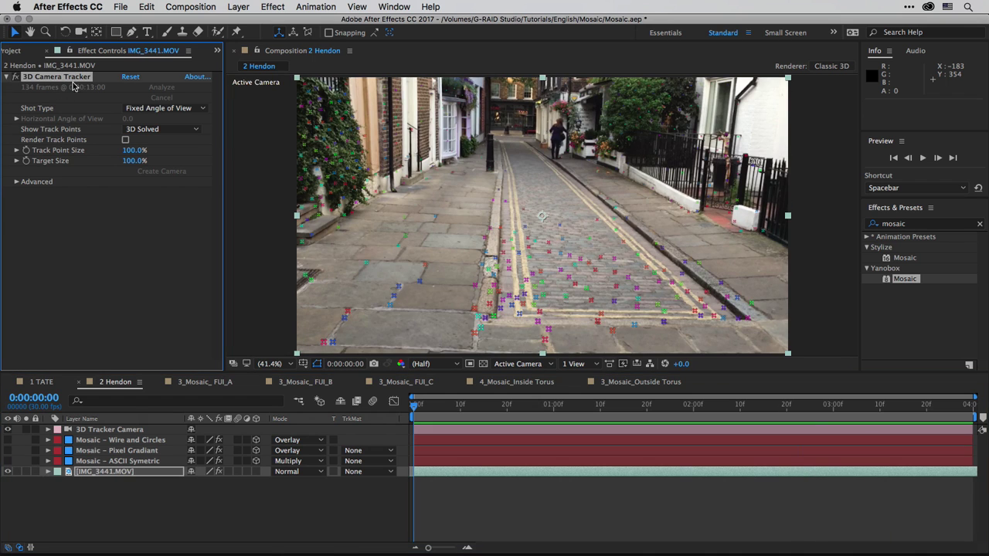
# Create a test solid on the tracked road surface and scrub to confirm it sticks.
pyautogui.click(572, 236)
pyautogui.rightClick(571, 236)
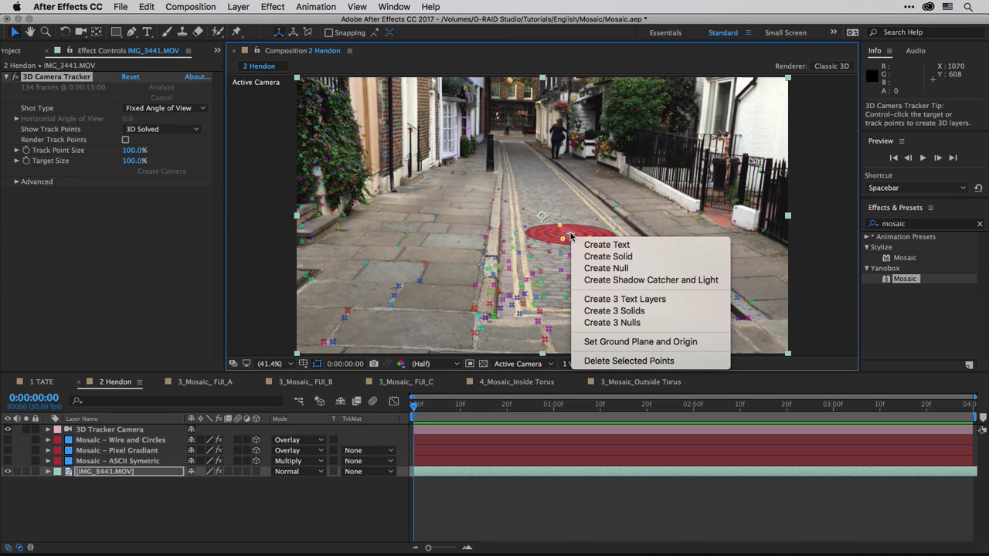
pyautogui.click(598, 259)
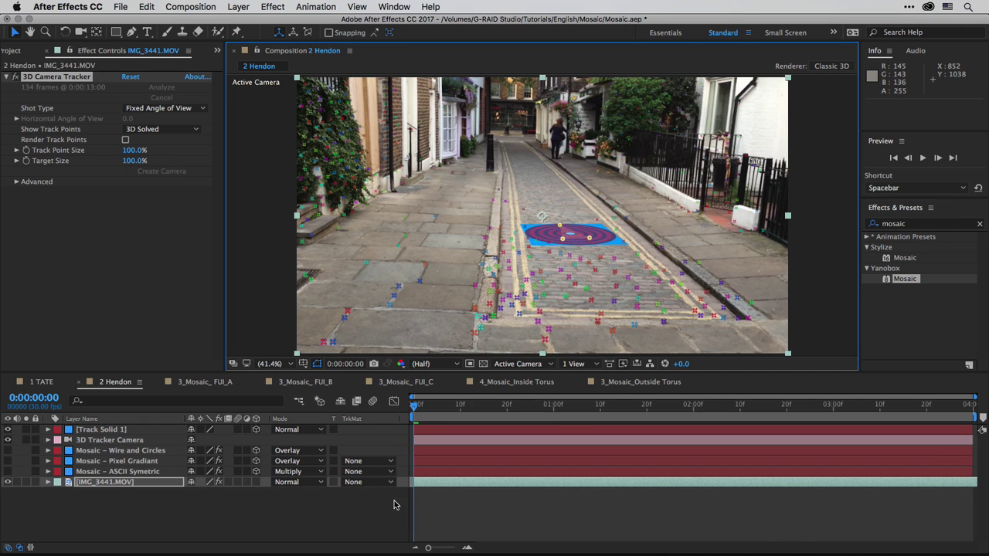
pyautogui.click(393, 504)
pyautogui.moveTo(418, 407); pyautogui.dragTo(333, 411)
# Delete Track Solid 1 and select the Mosaic - ASCII Symetric layer.
pyautogui.click(100, 431)
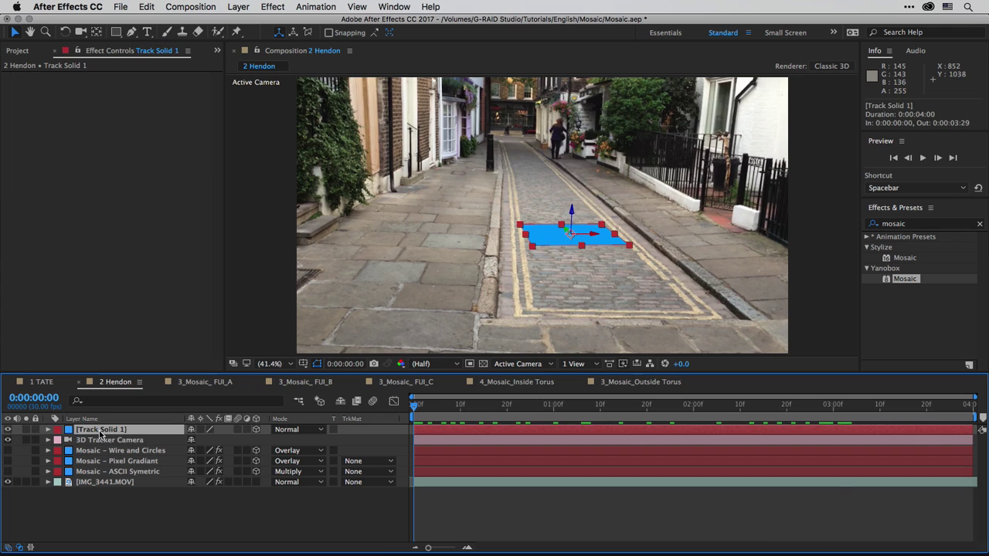
pyautogui.press('Delete')
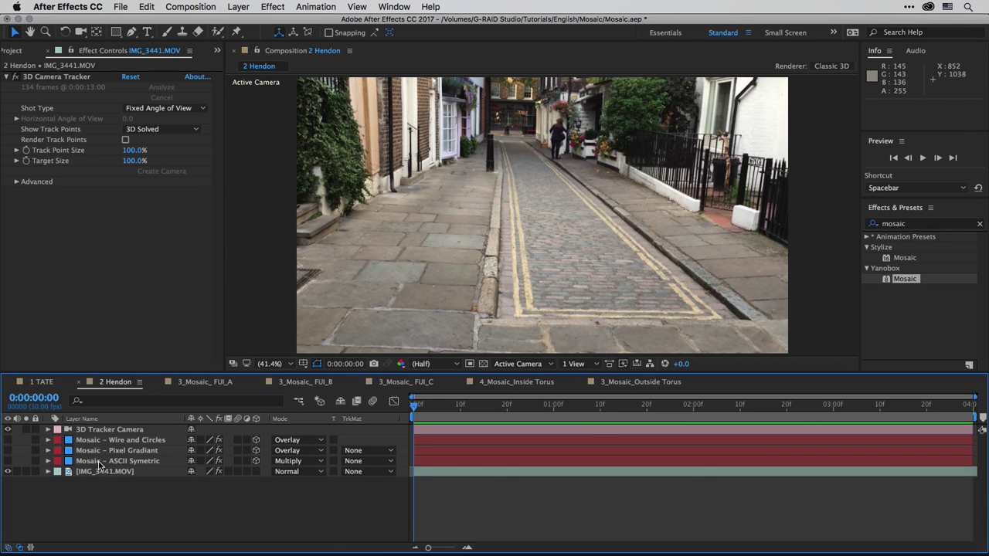
pyautogui.click(99, 461)
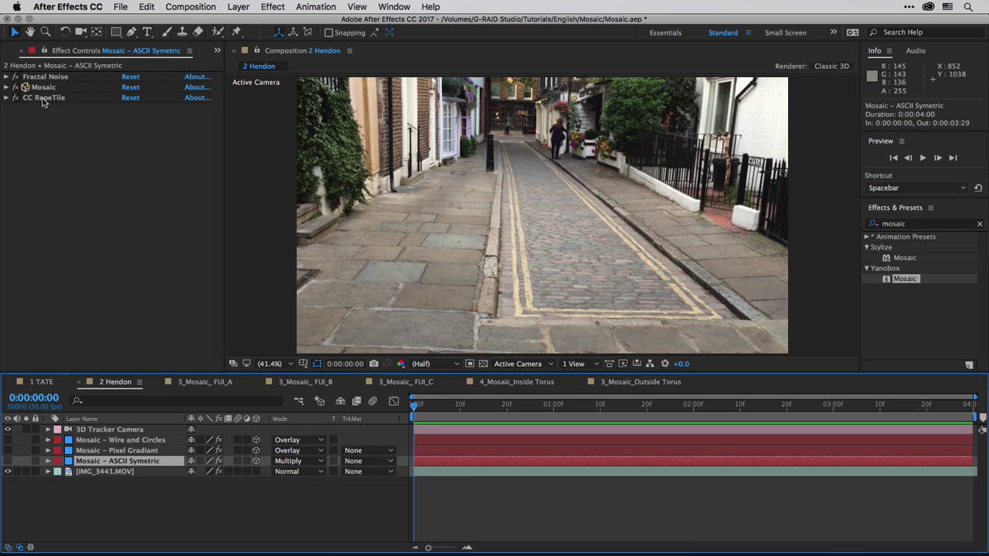
# Show the ASCII Symetric road patch, preview its Fractal Noise, and reveal the Evolution expression time*500.
pyautogui.click(15, 87)
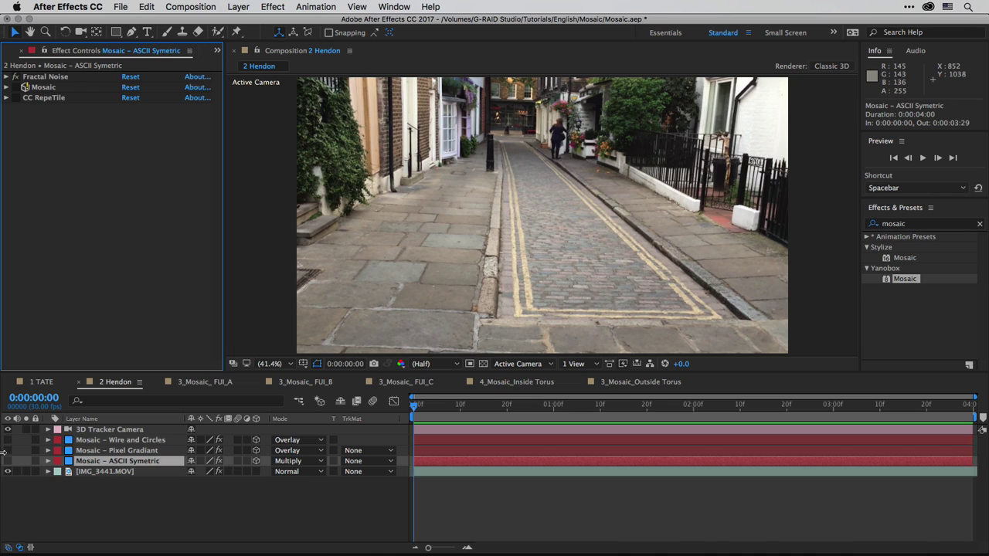
pyautogui.click(8, 462)
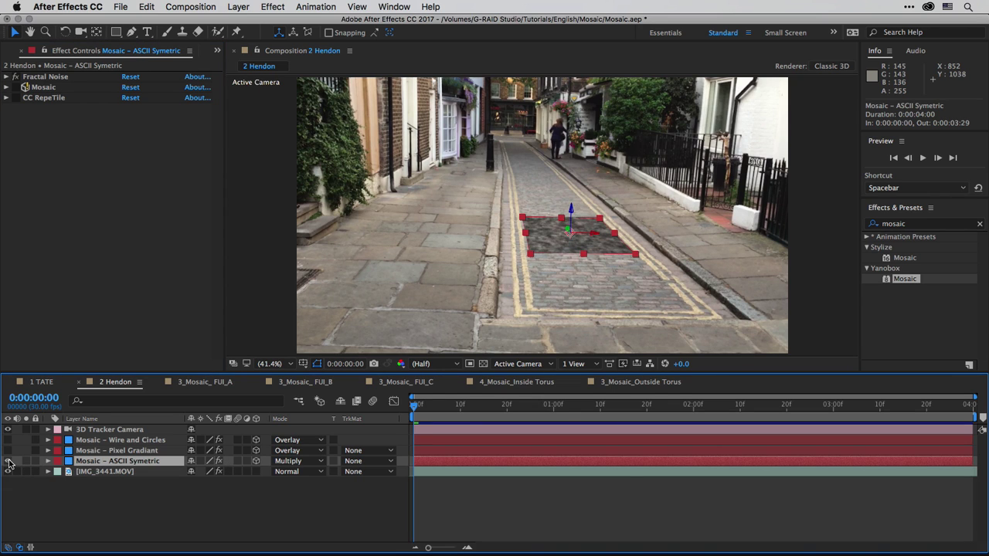
pyautogui.click(7, 77)
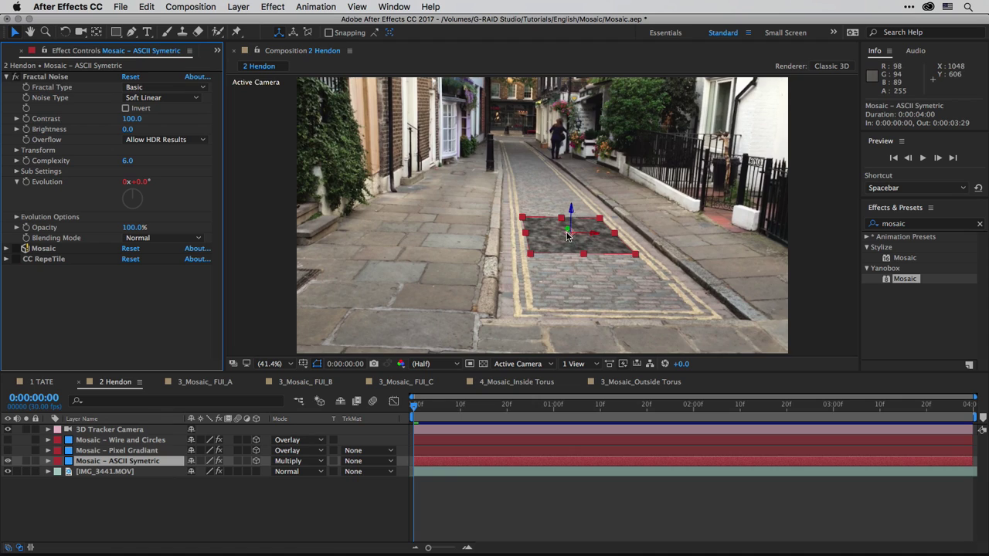
pyautogui.press('space')
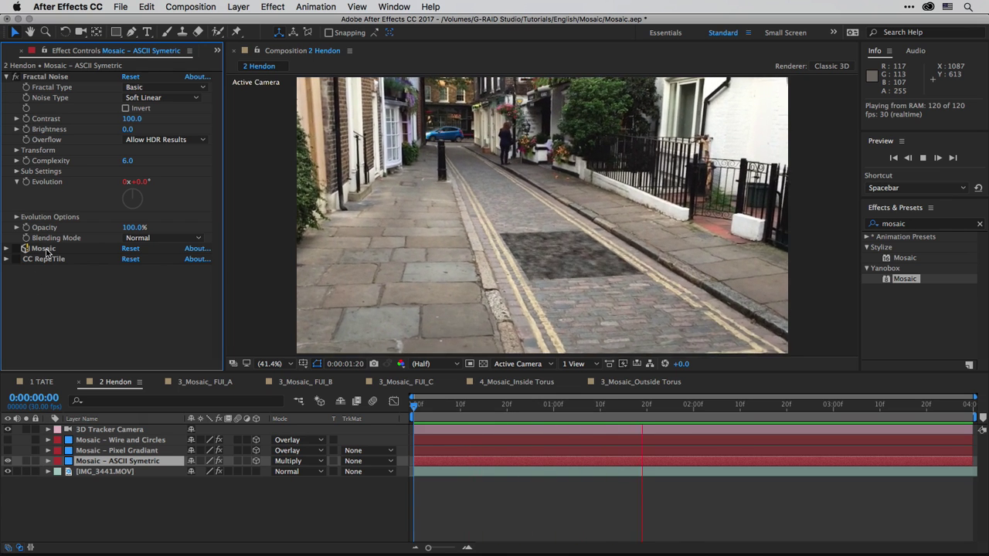
pyautogui.press('space')
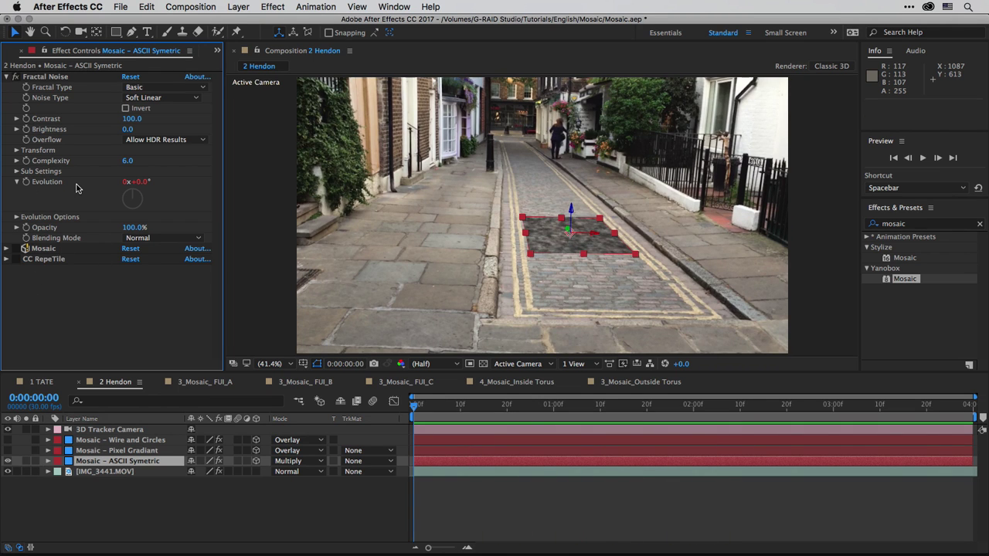
pyautogui.press('e')
pyautogui.press('e')
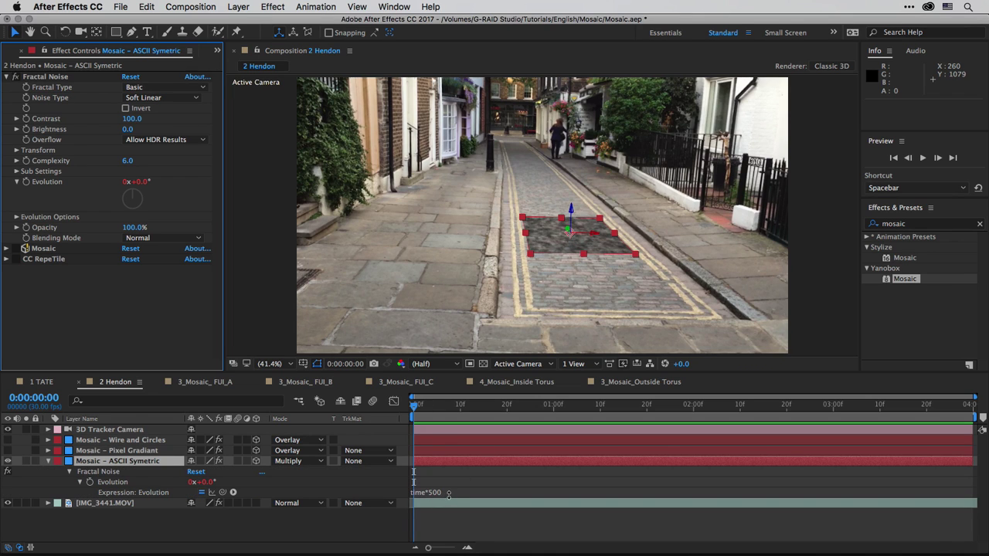
pyautogui.click(9, 79)
# Inspect the ASCII layer's Mosaic effect settings and preview the ASCII mosaic.
pyautogui.click(6, 88)
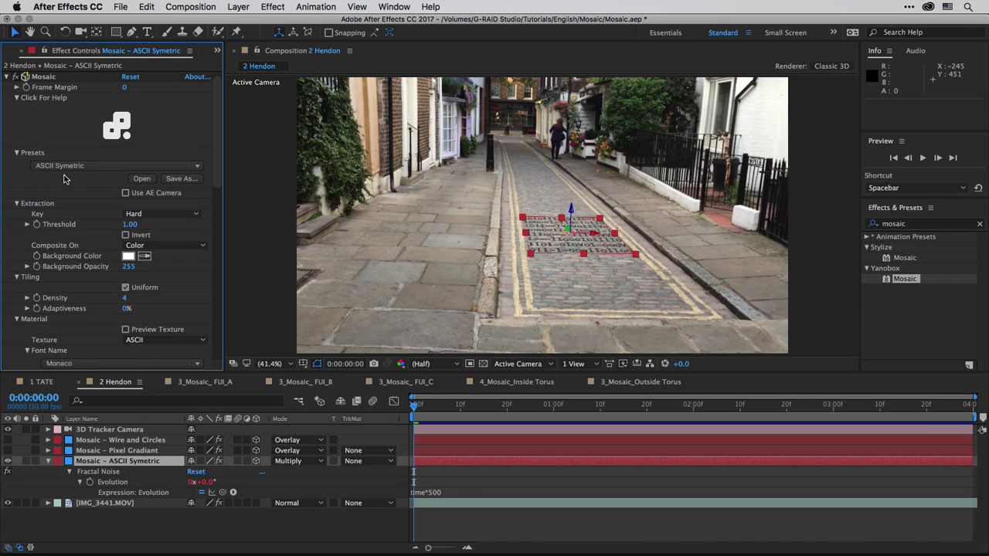
pyautogui.press('space')
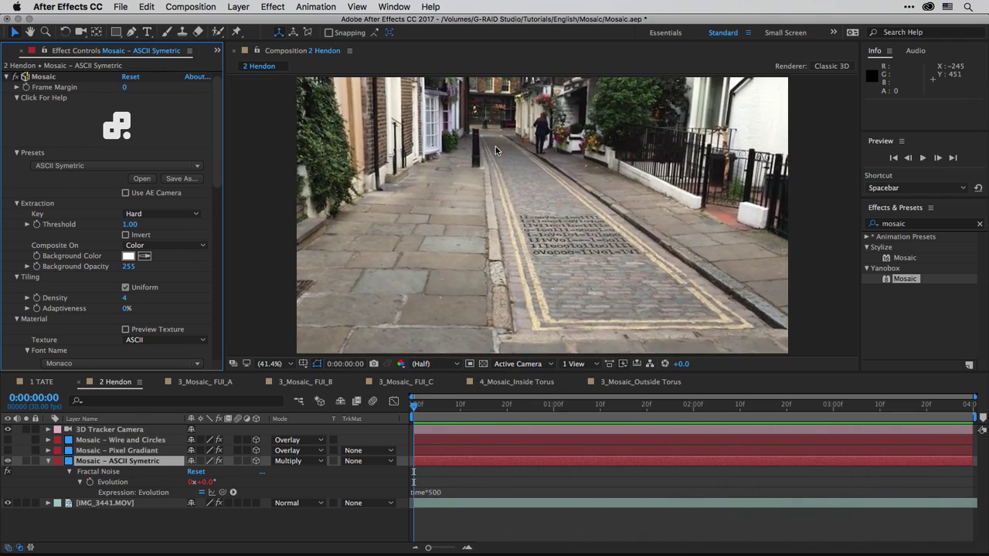
pyautogui.press('space')
pyautogui.click(8, 78)
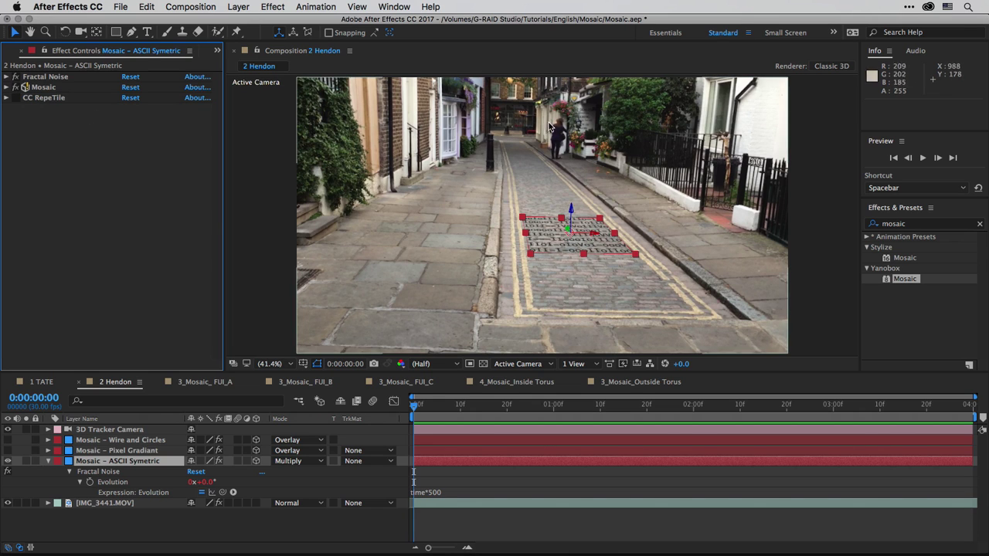
# Preview CC RepeTile tiling (Expand Up 12460, Expand Down 796, Repeat), then hide the ASCII layer.
pyautogui.click(7, 98)
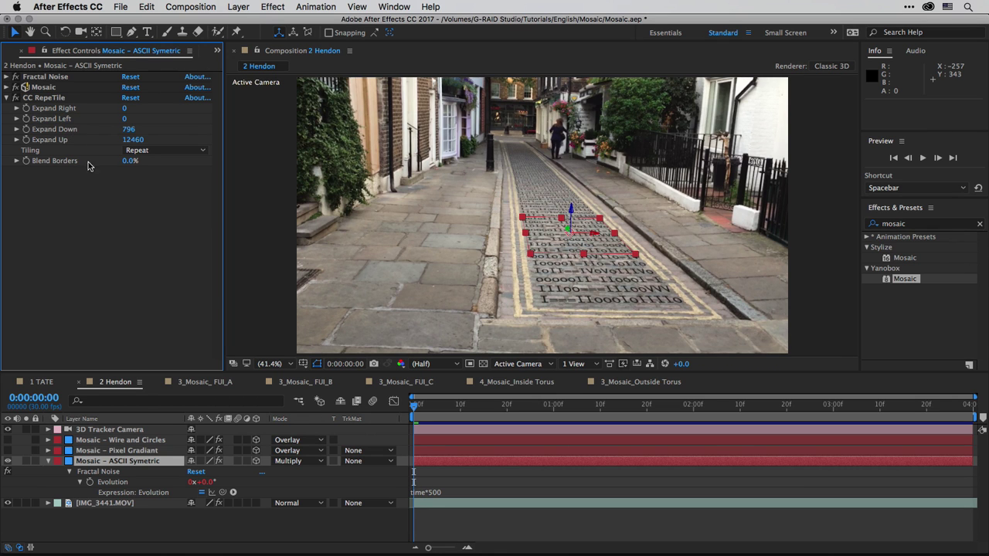
pyautogui.press('space')
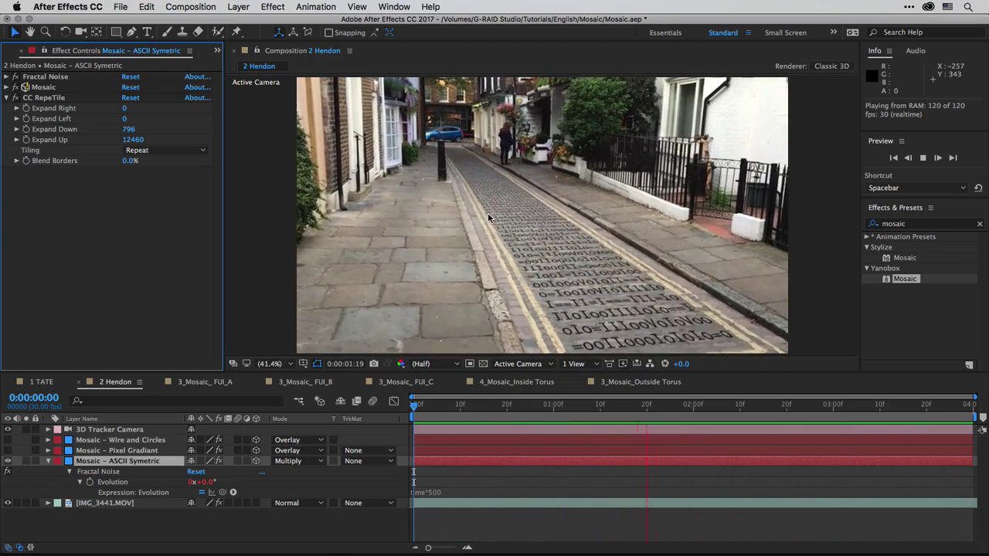
pyautogui.press('space')
pyautogui.click(47, 461)
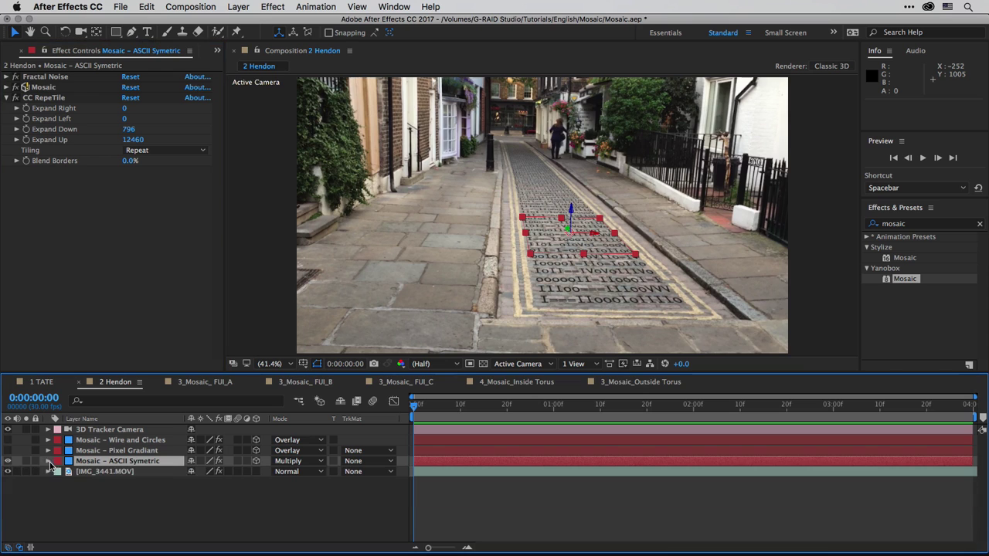
pyautogui.click(7, 461)
# Show and preview the teal Pixel Gradiant mosaic, then hide it to reveal Wire and Circles.
pyautogui.click(8, 450)
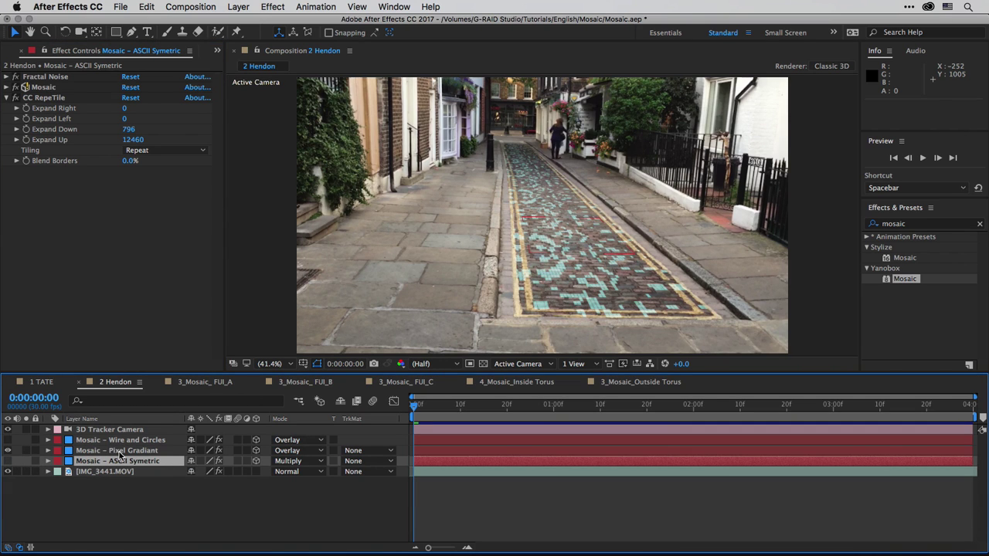
pyautogui.click(120, 451)
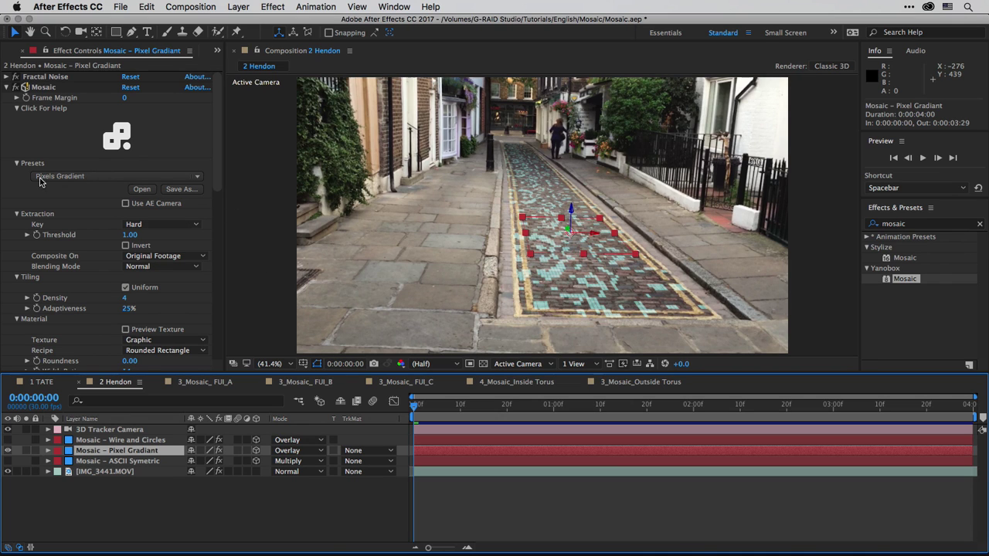
pyautogui.moveTo(217, 163); pyautogui.dragTo(225, 242)
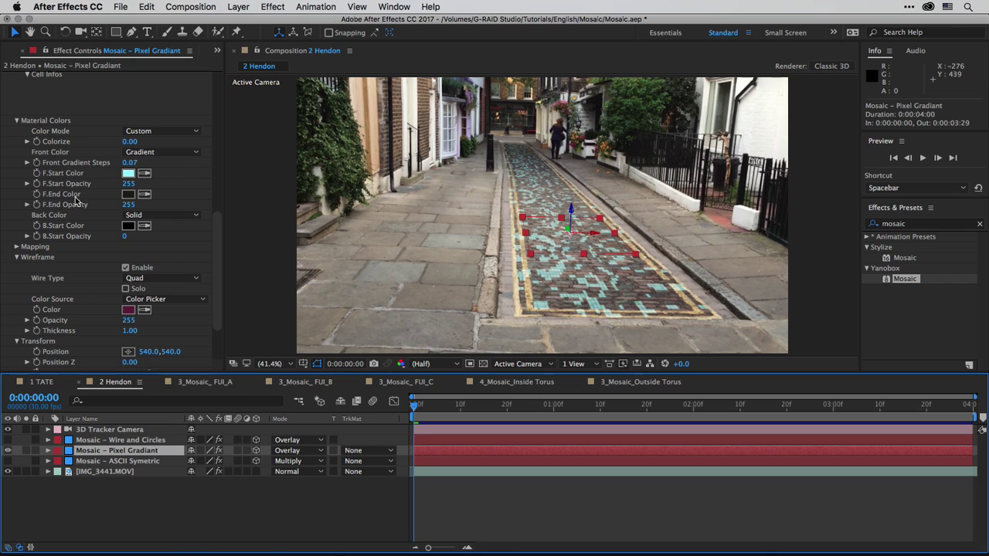
pyautogui.click(319, 512)
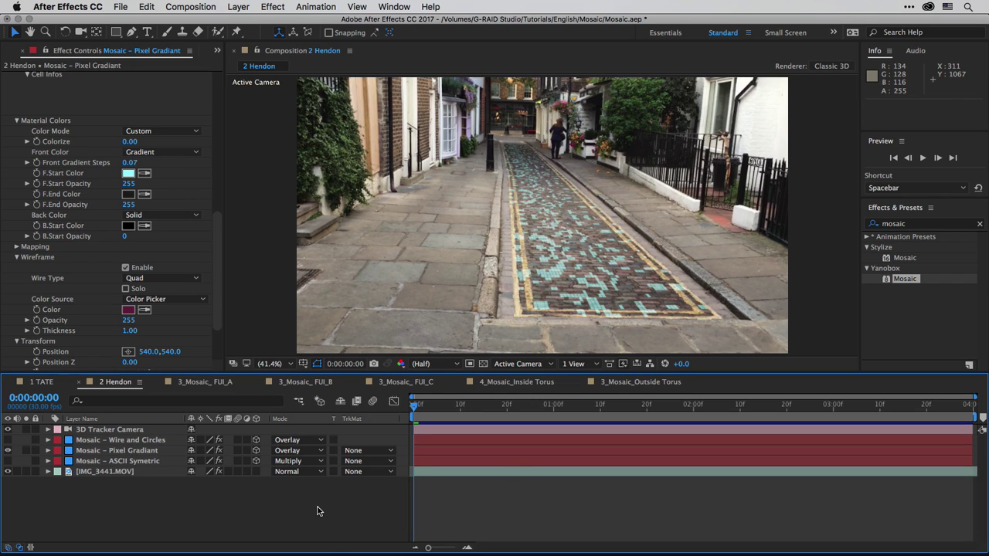
pyautogui.press('space')
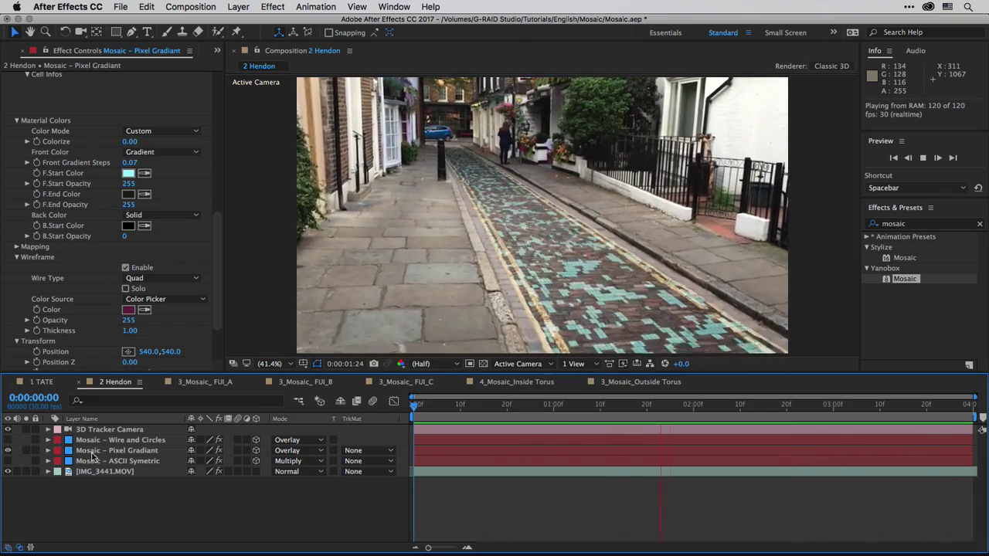
pyautogui.click(7, 451)
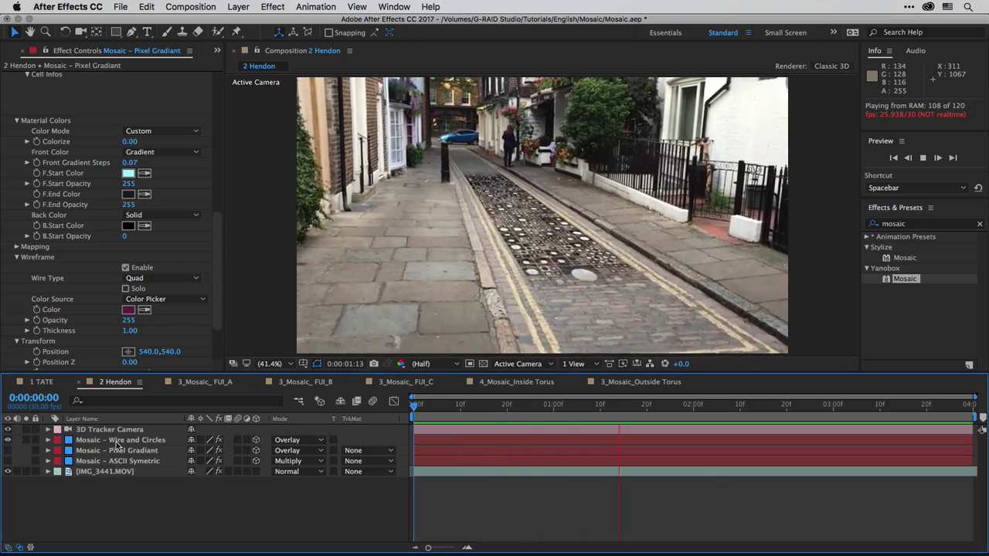
# Inspect Wire and Circles' Linear Wipe effects, stop the preview, and switch to 3_Mosaic_FUI_A.
pyautogui.click(118, 441)
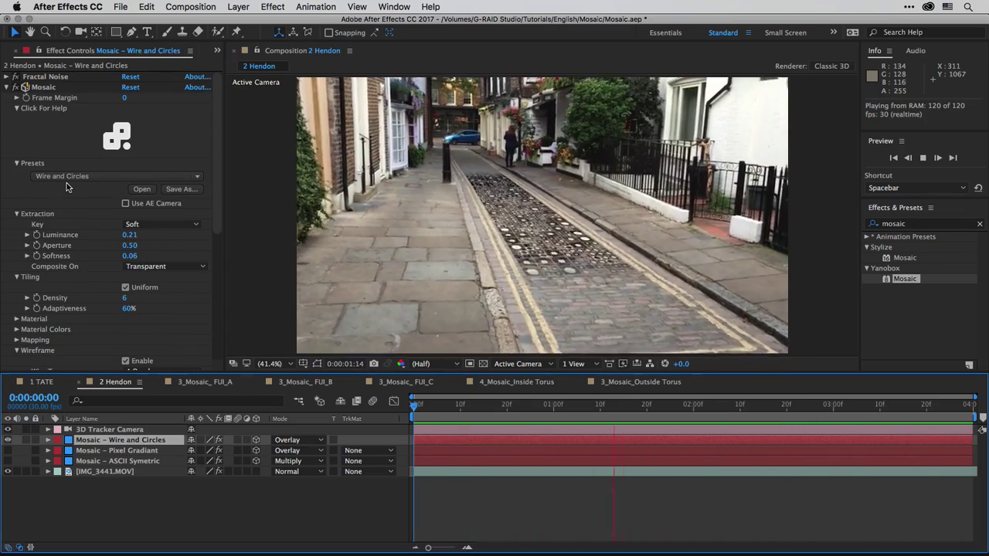
pyautogui.click(7, 87)
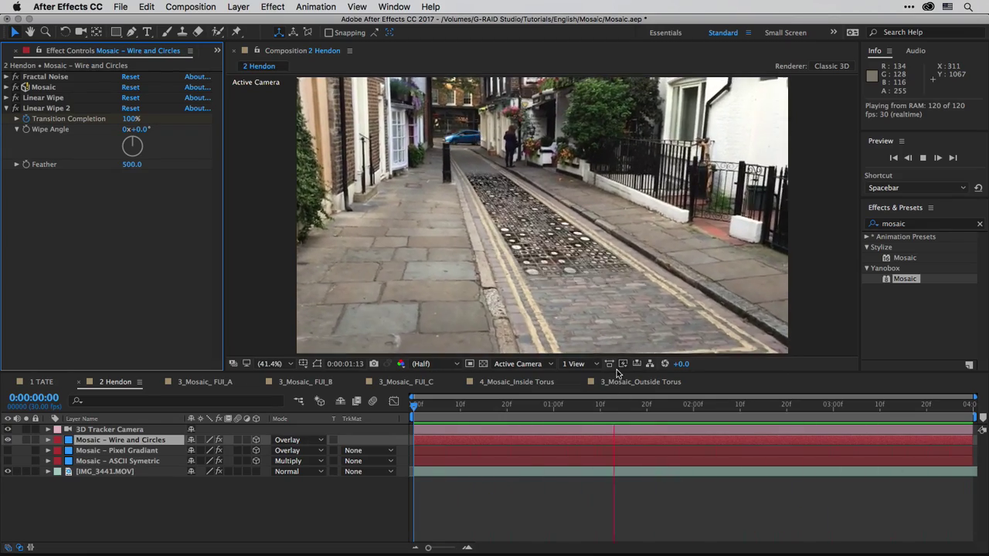
pyautogui.press('space')
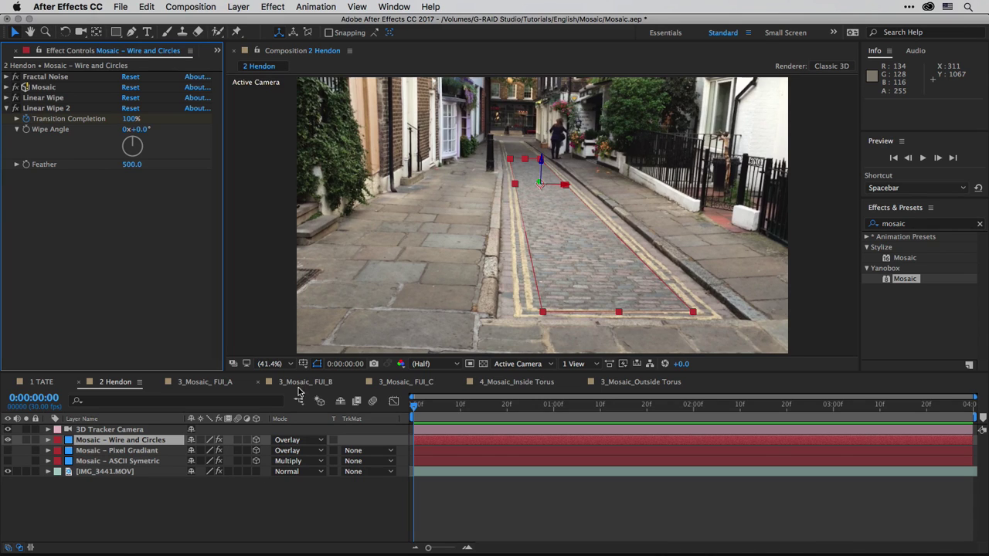
pyautogui.click(212, 384)
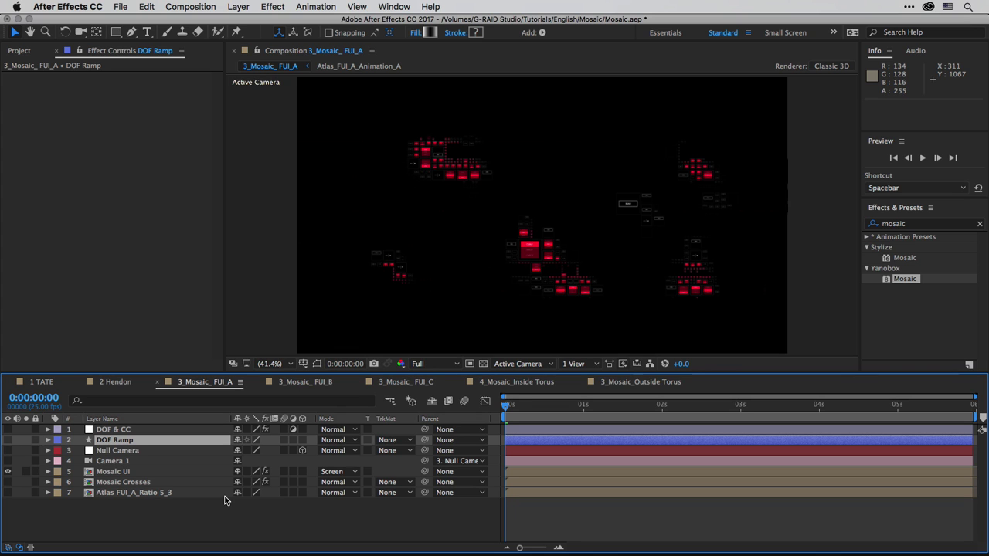
# Check the Mosaic UI layer's Custom Texture and open the Atlas FUI_A_Ratio 5_3 precomp.
pyautogui.click(114, 471)
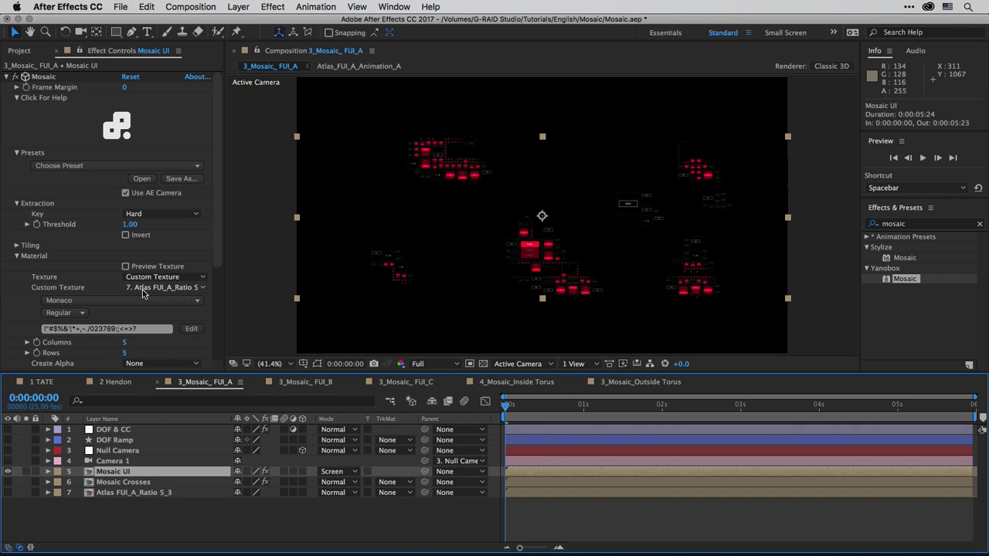
pyautogui.doubleClick(108, 493)
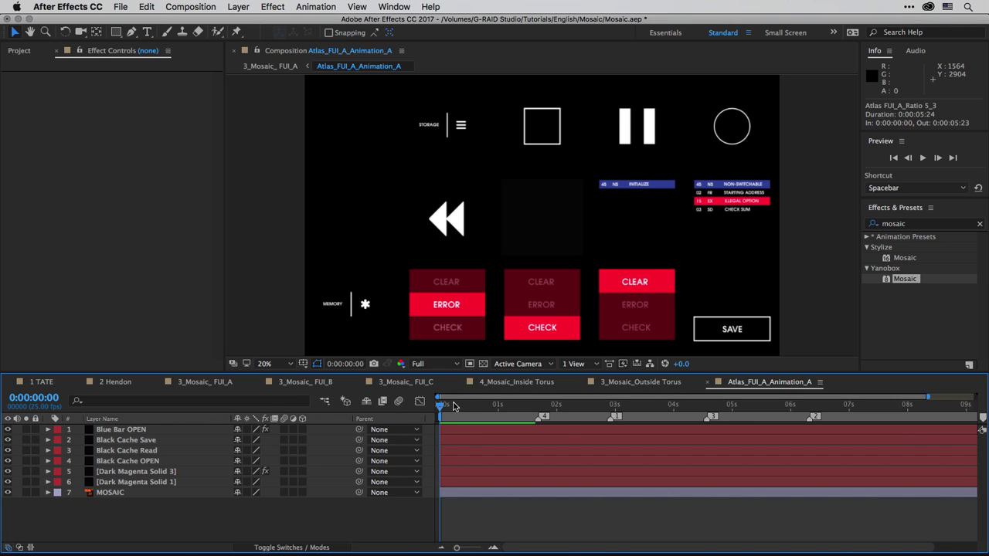
# Preview the atlas animation, return to 3_Mosaic_FUI_A, and play and scrub its mosaic.
pyautogui.press('space')
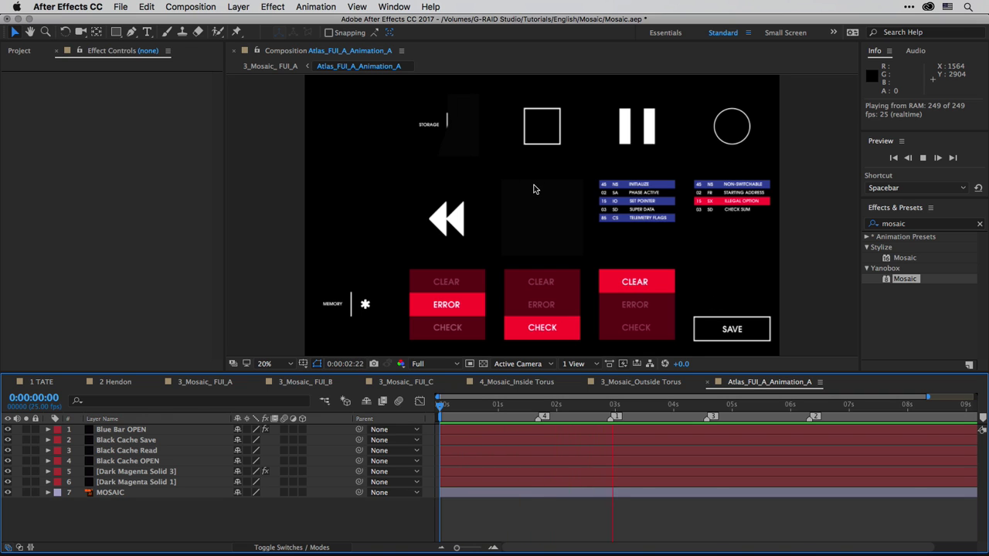
pyautogui.press('space')
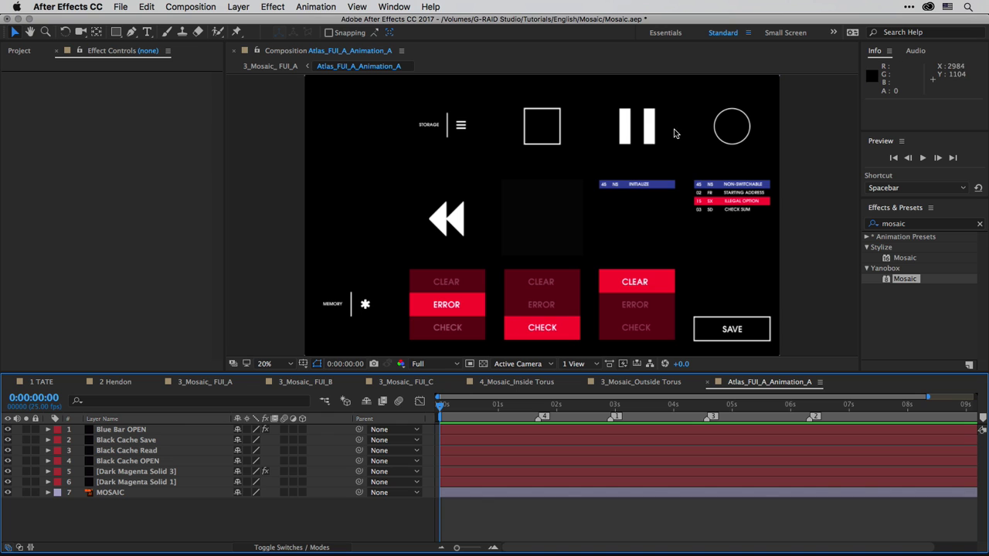
pyautogui.click(270, 67)
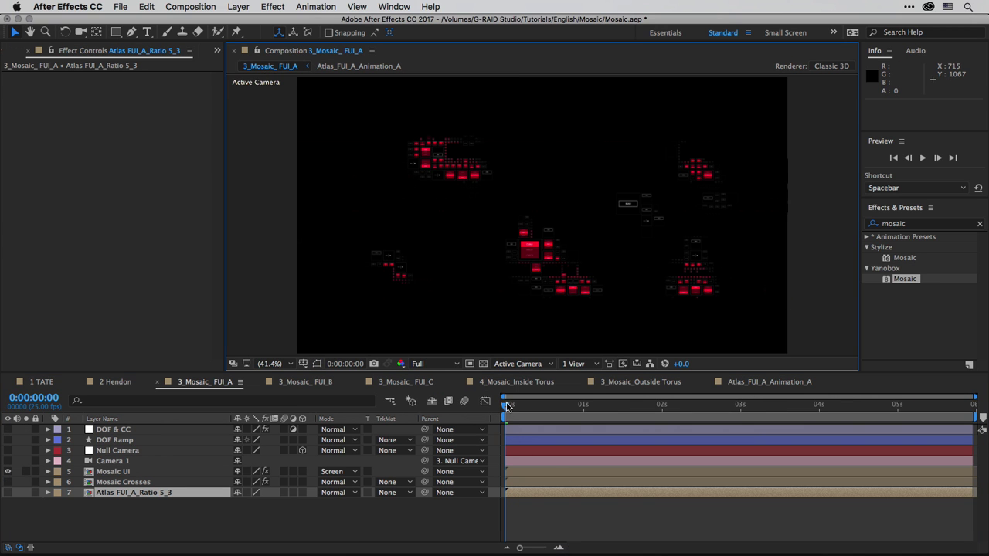
pyautogui.press('space')
pyautogui.moveTo(568, 414); pyautogui.dragTo(652, 424)
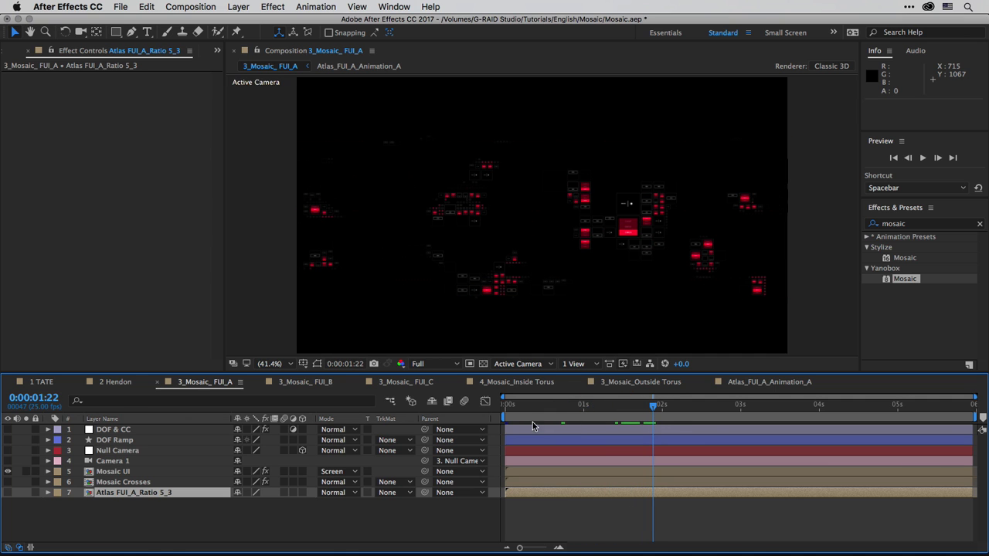
pyautogui.moveTo(506, 407); pyautogui.dragTo(579, 419)
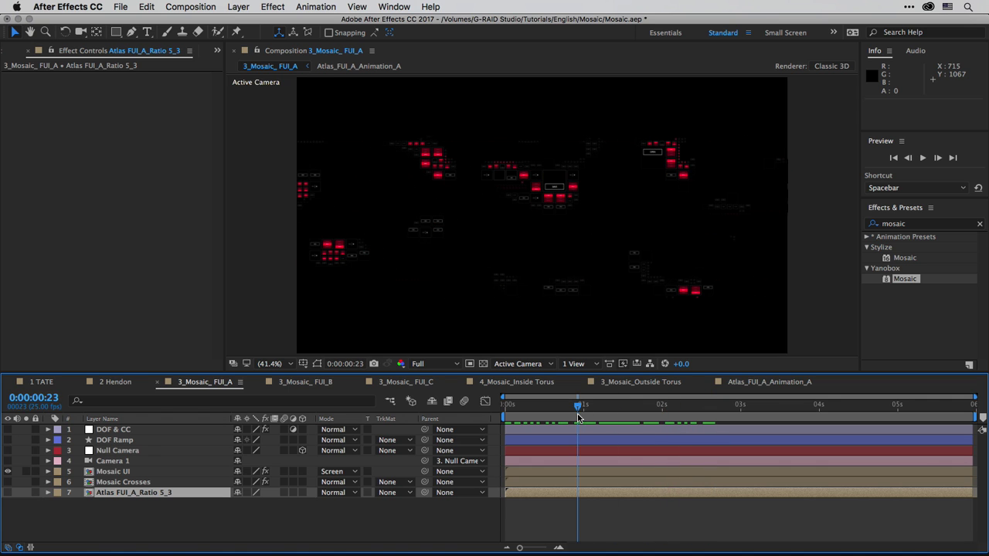
# Reveal the Mosaic UI layer's animated masks and outlines, briefly checking the transparency grid.
pyautogui.click(106, 473)
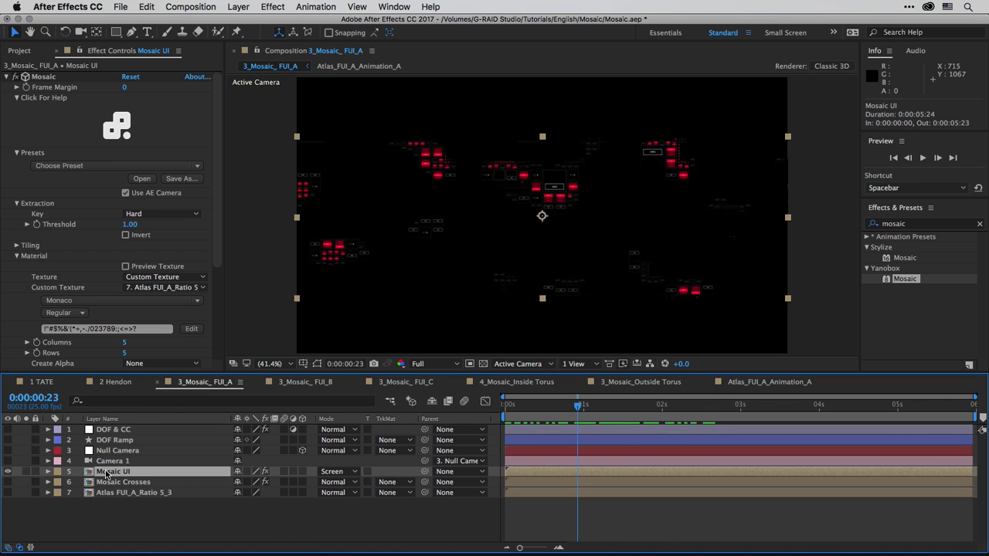
pyautogui.press('m')
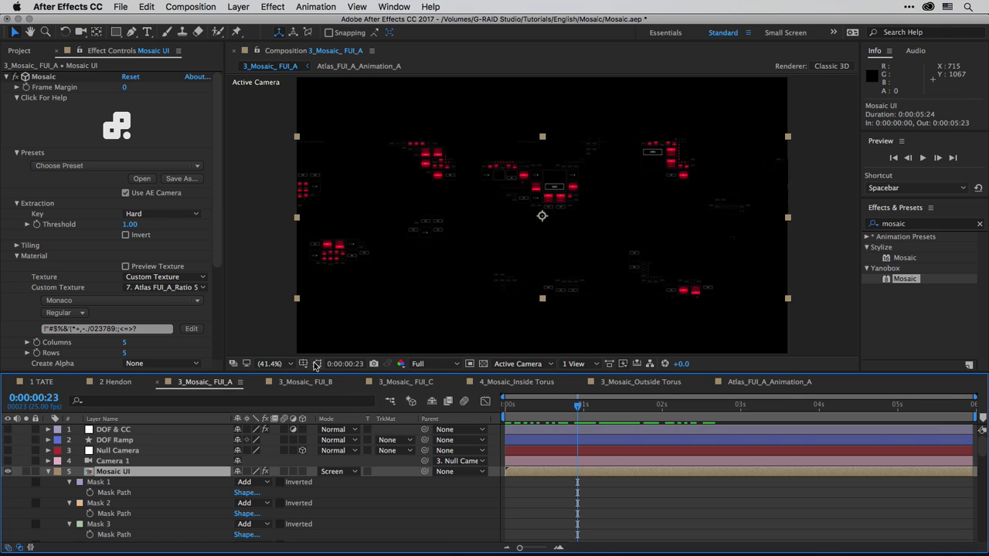
pyautogui.click(317, 364)
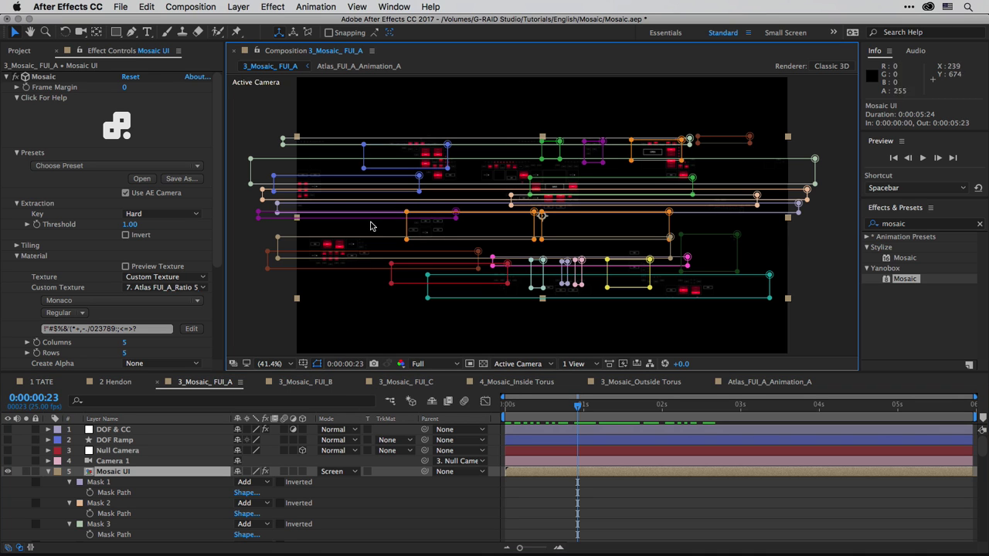
pyautogui.click(482, 364)
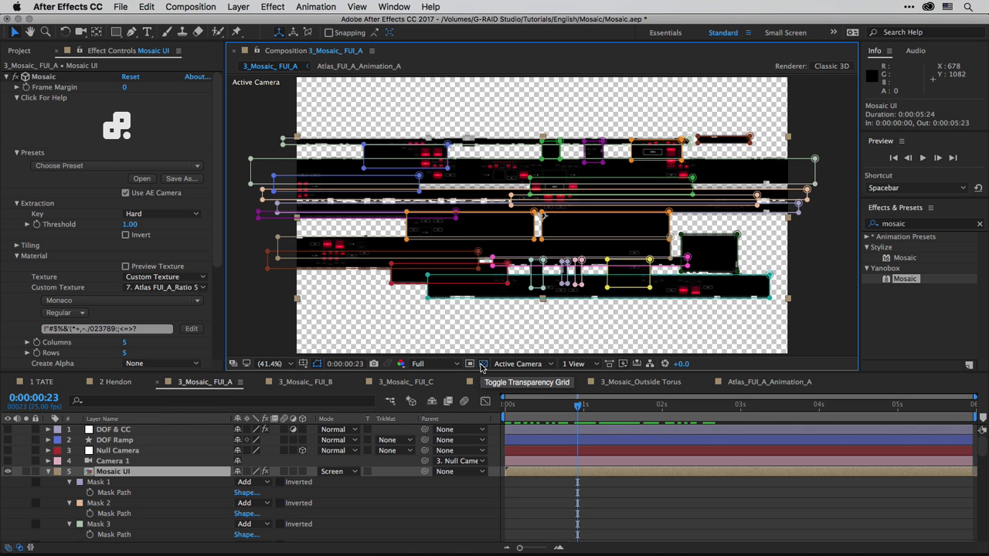
pyautogui.click(482, 364)
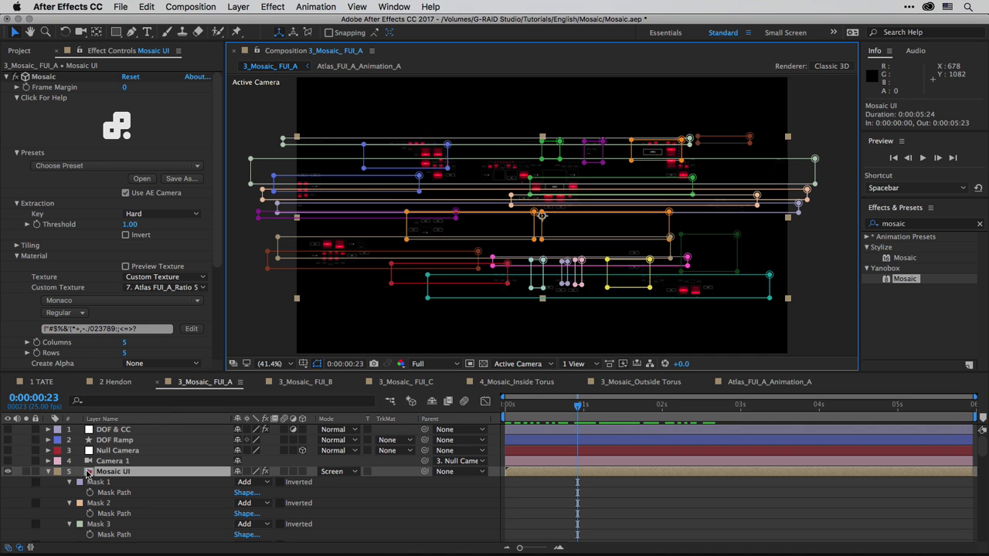
pyautogui.click(48, 472)
# Show Mosaic Crosses alone, preview its crosses from the start, then re-enable Mosaic UI.
pyautogui.click(8, 482)
pyautogui.click(119, 482)
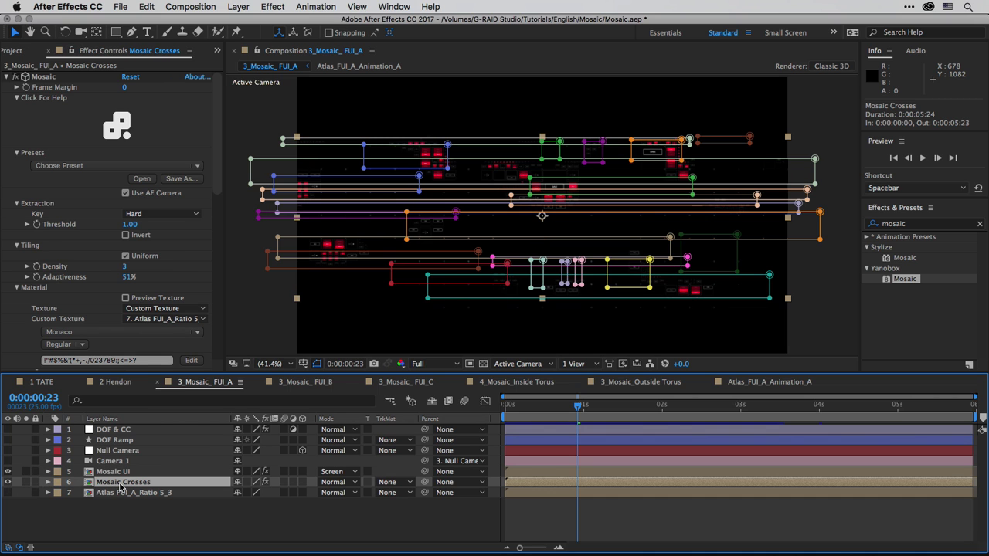
pyautogui.click(7, 471)
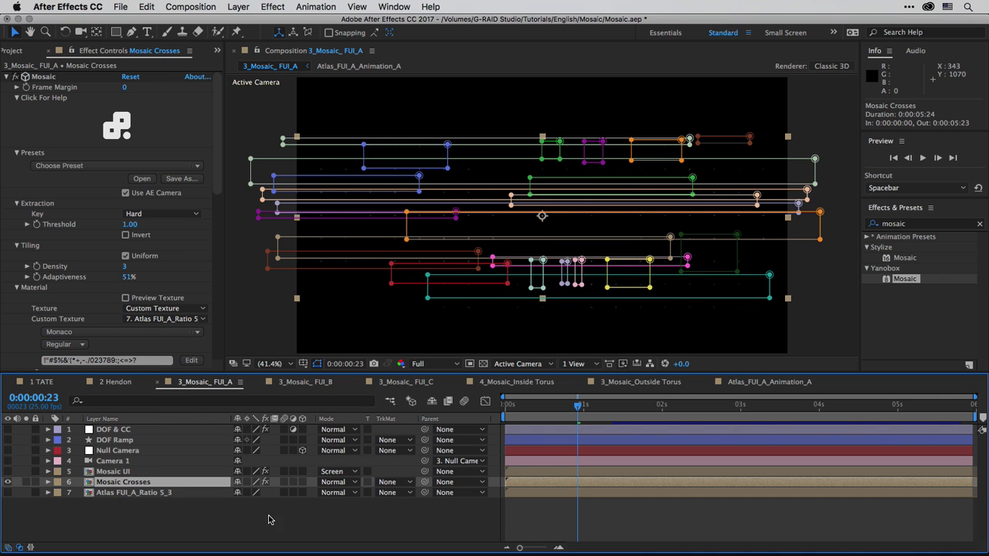
pyautogui.click(317, 363)
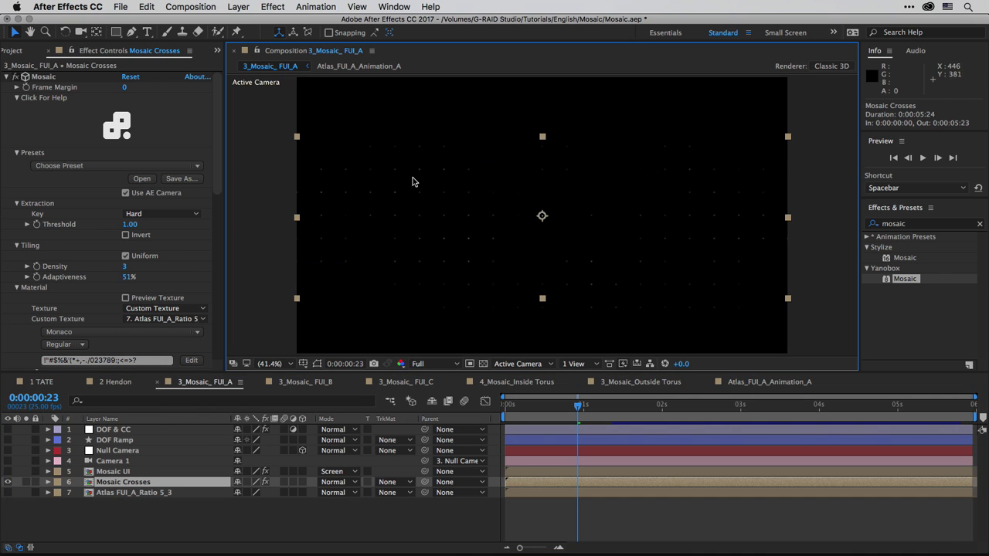
pyautogui.moveTo(577, 404); pyautogui.dragTo(508, 406)
pyautogui.press('space')
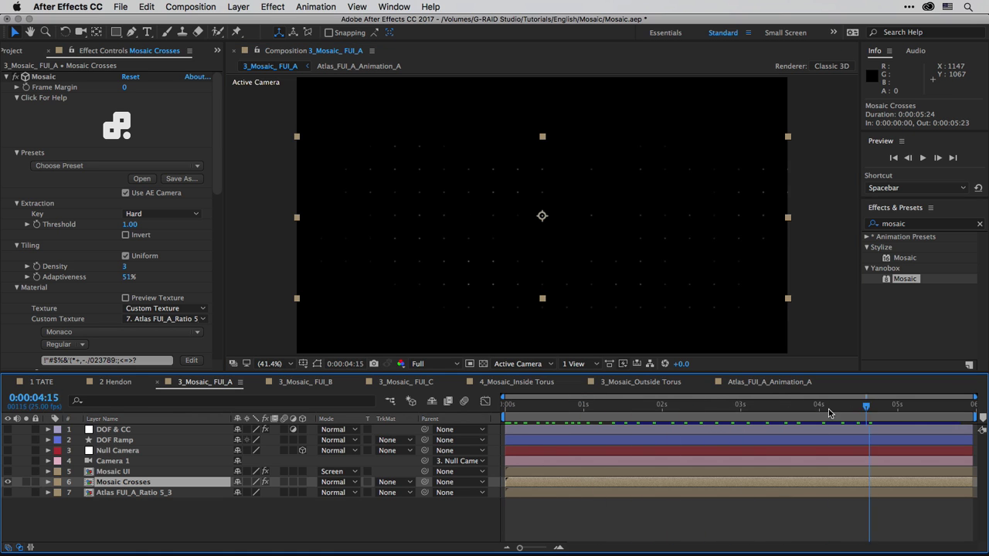
pyautogui.click(8, 471)
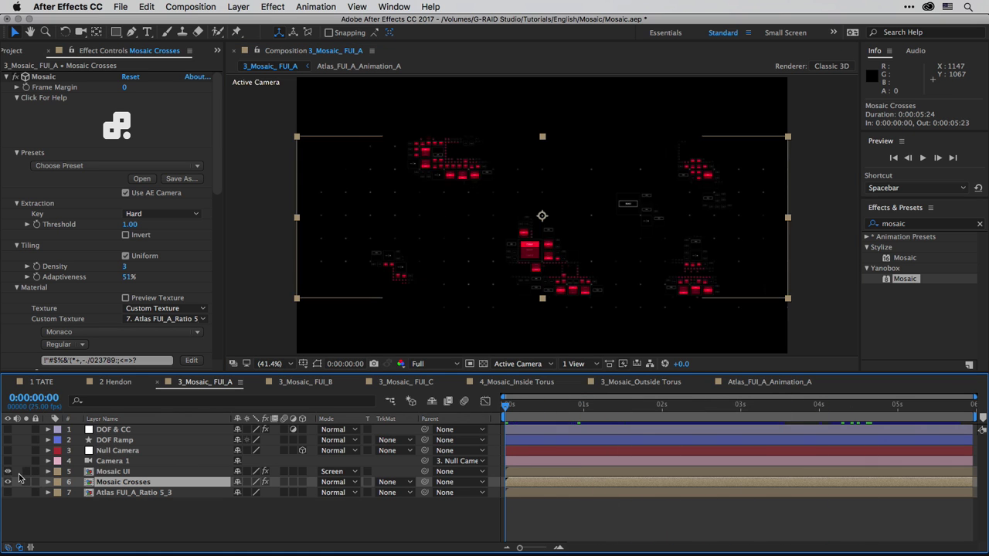
# Preview both mosaic layers, then enable Camera 1 to tilt the mosaic in 3D.
pyautogui.press('space')
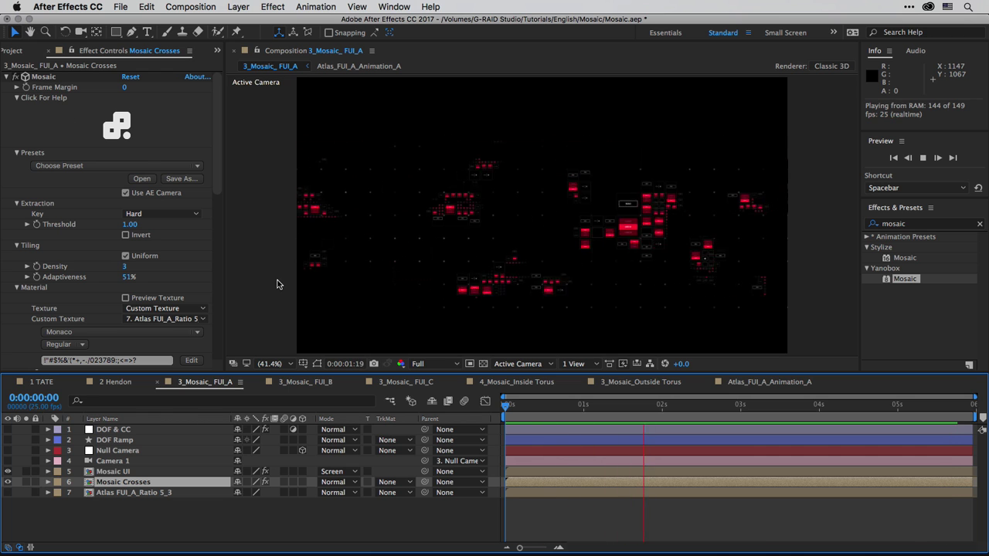
pyautogui.press('space')
pyautogui.click(8, 461)
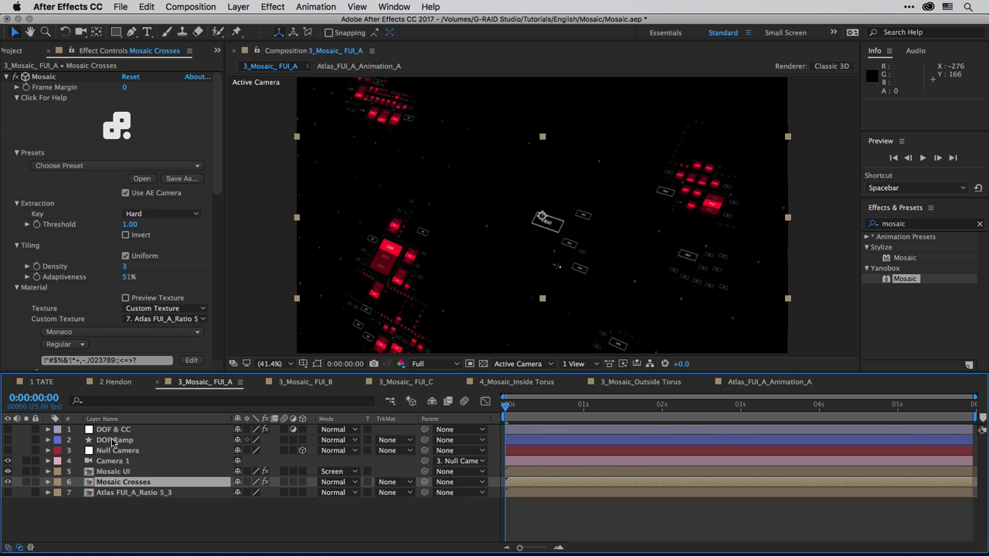
# Expand the selected effect's Rendering settings in Effect Controls.
pyautogui.moveTo(219, 172); pyautogui.dragTo(219, 340)
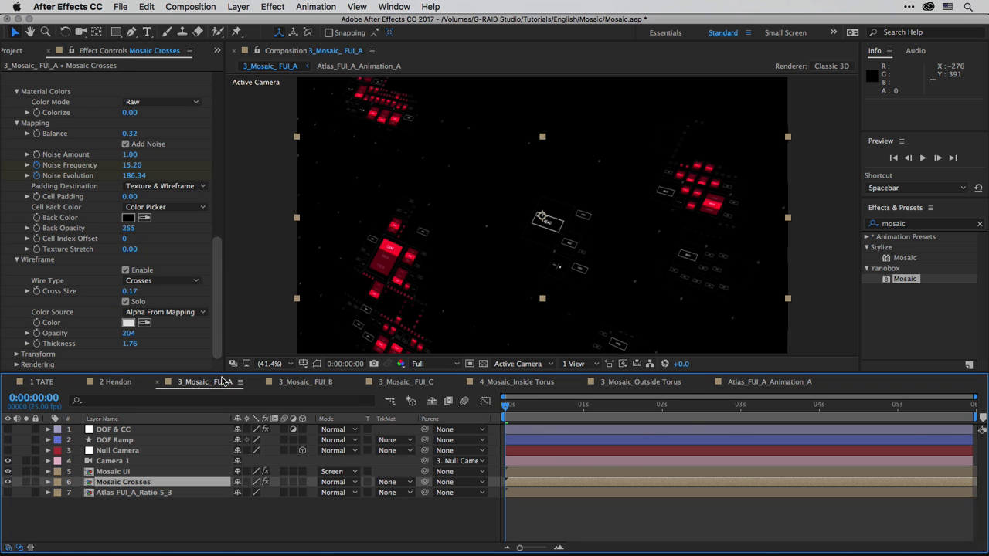
pyautogui.click(17, 364)
pyautogui.scroll(-2, 46, 360)
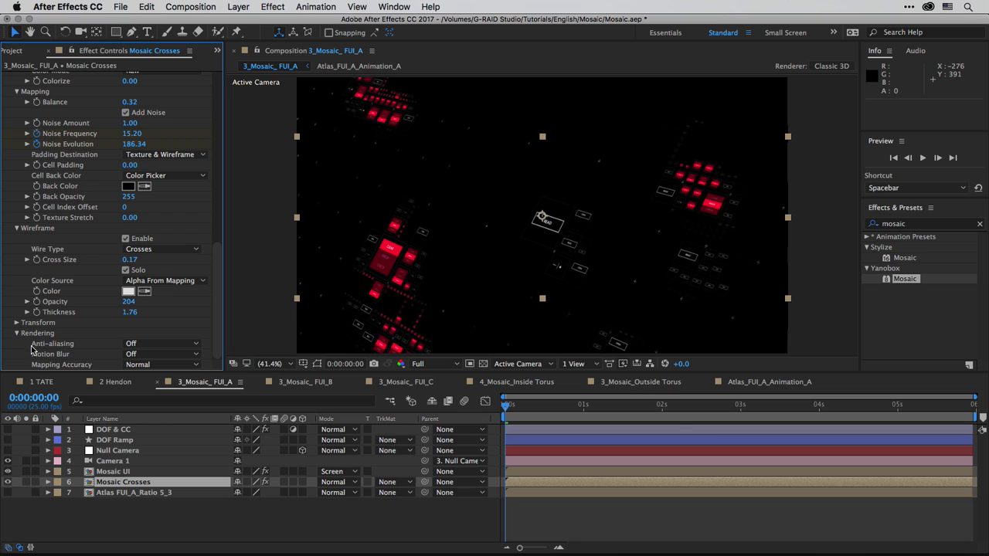
# Check the DOF Ramp gradient, enable DOF & CC, and confirm Camera Lens Blur's map is DOF Ramp.
pyautogui.click(108, 441)
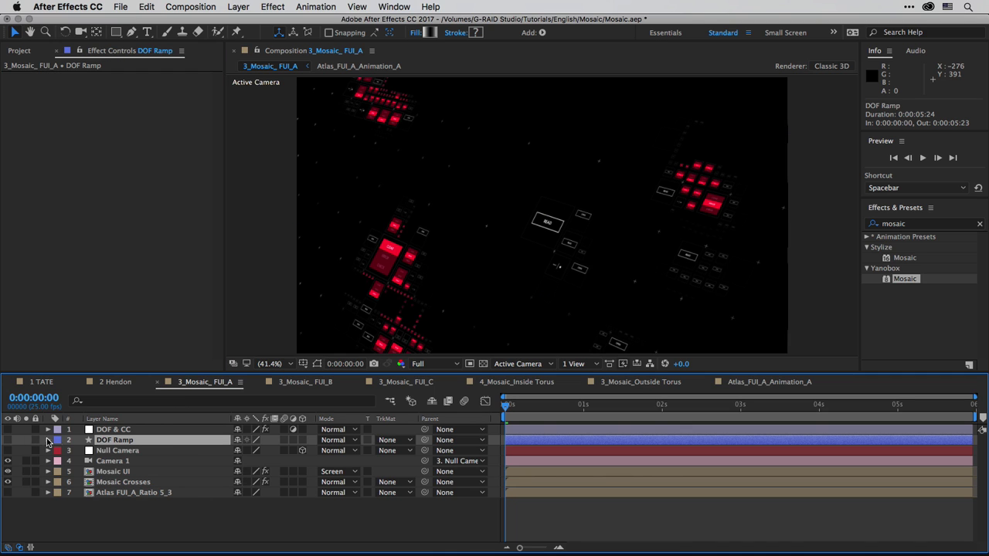
pyautogui.click(8, 440)
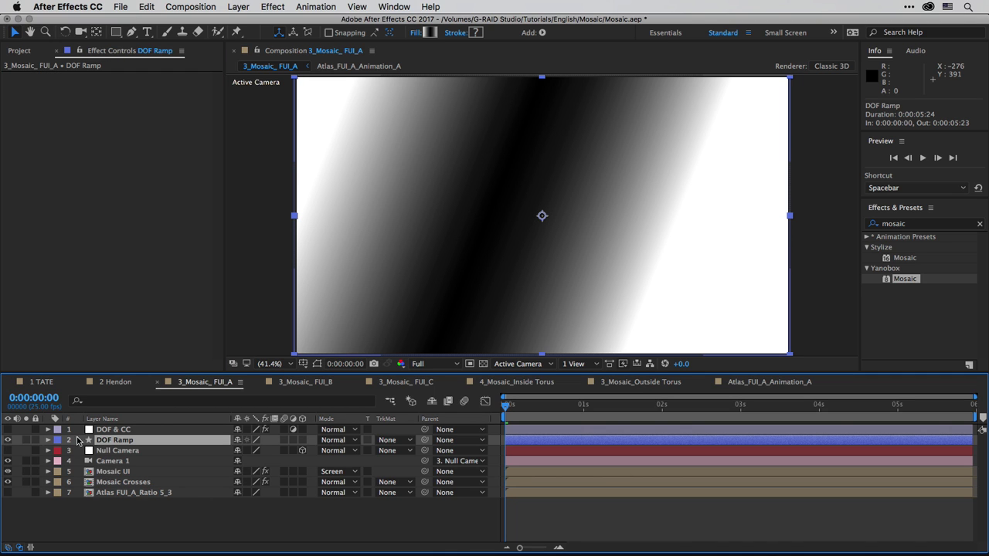
pyautogui.click(114, 429)
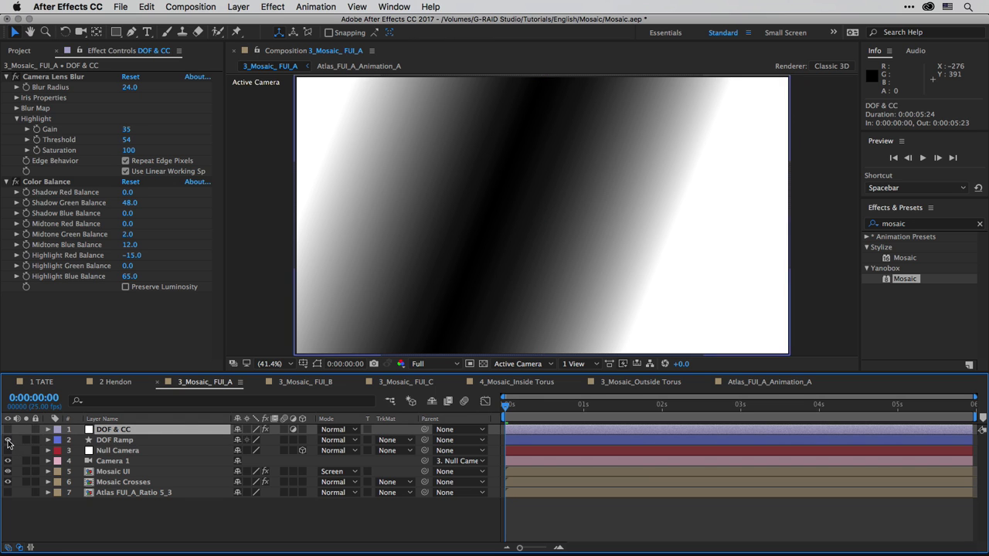
pyautogui.click(8, 439)
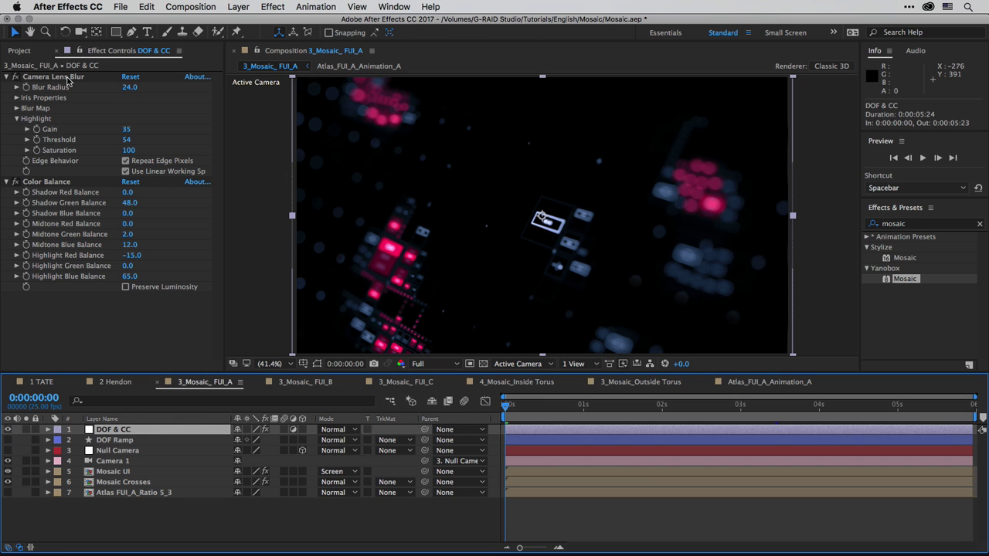
pyautogui.click(15, 111)
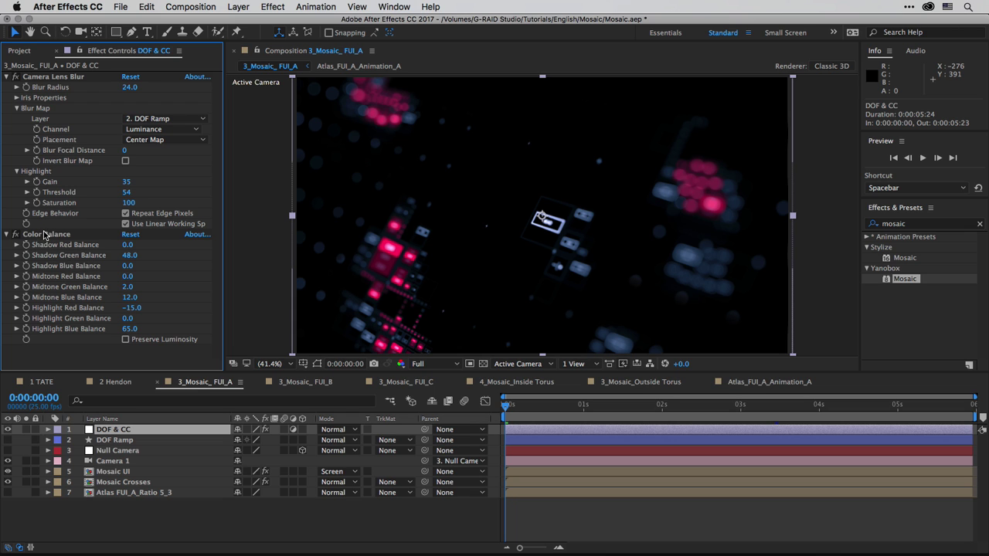
# Toggle Color Balance off and on, preview the blurred mosaic, then switch to 3_Mosaic_FUI_B.
pyautogui.click(16, 234)
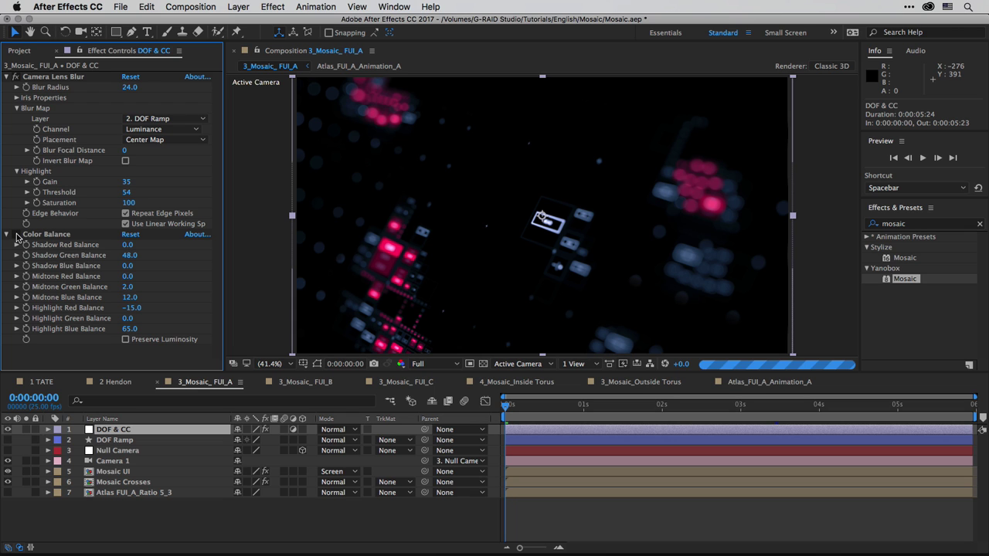
pyautogui.click(16, 235)
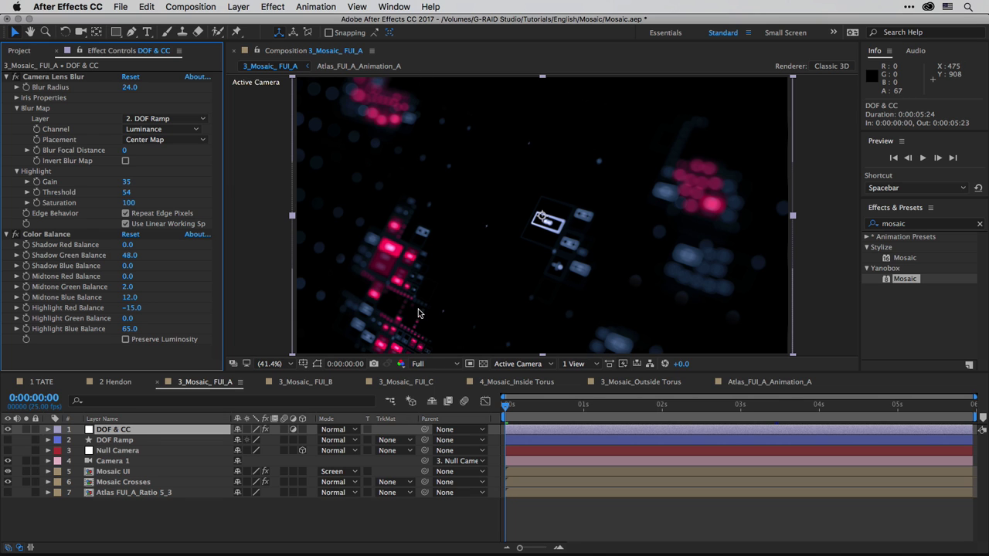
pyautogui.click(222, 524)
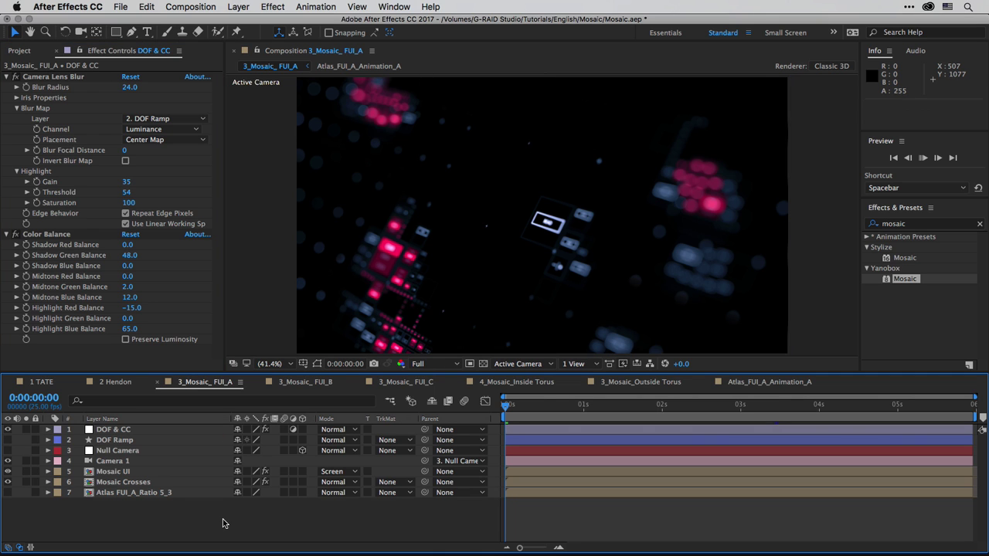
pyautogui.press('space')
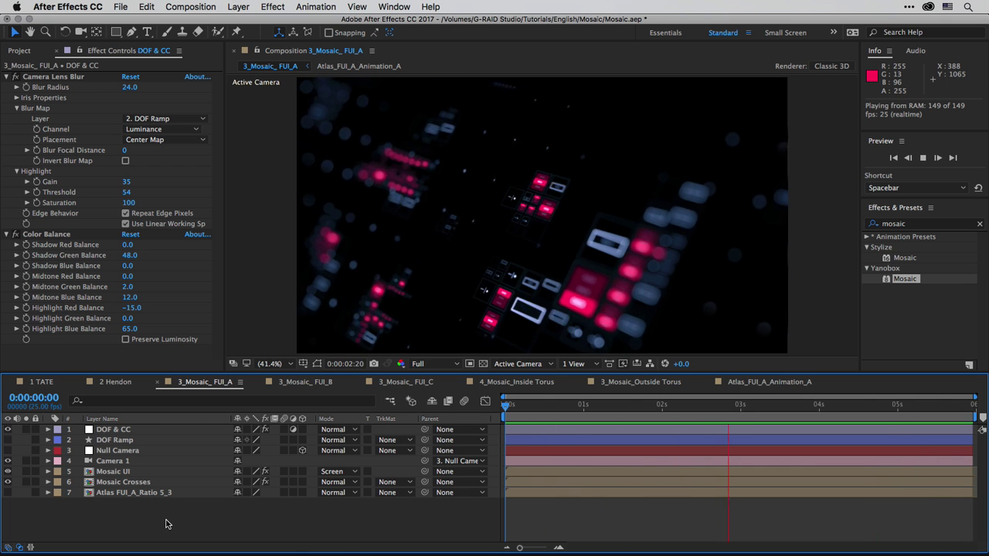
pyautogui.click(290, 382)
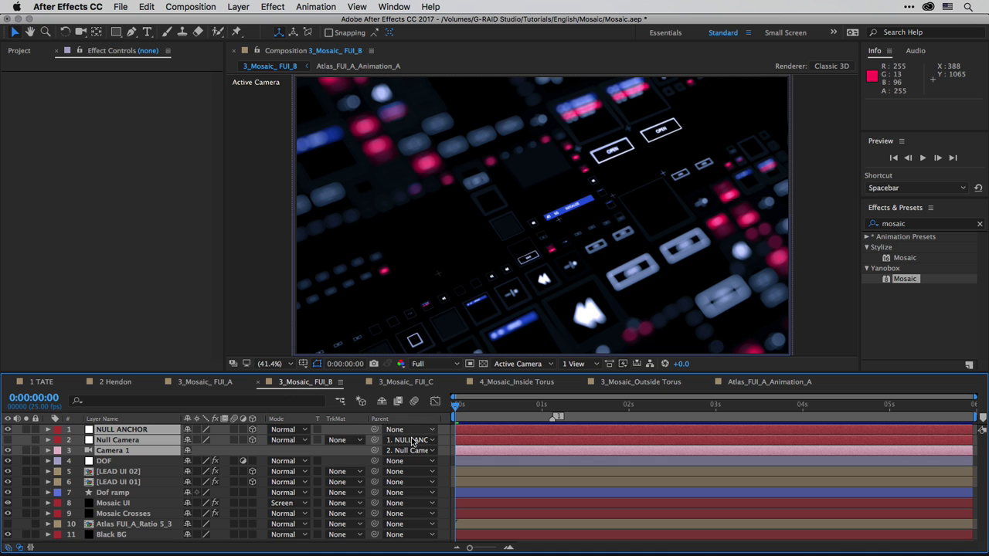
# Preview FUI_B, then switch to the 3_Mosaic_FUI_C composition during playback.
pyautogui.press('space')
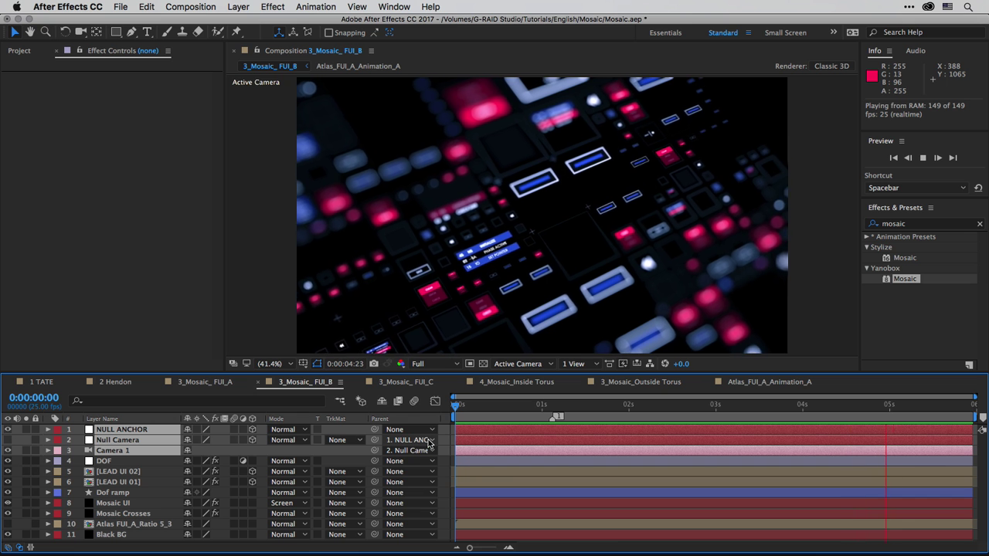
pyautogui.click(399, 384)
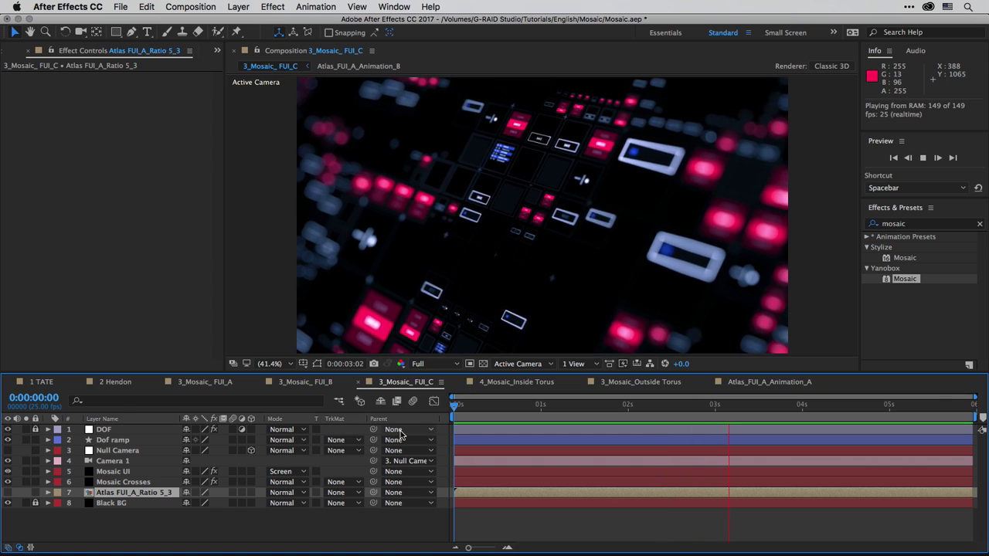
# Stop the RAM preview playback.
pyautogui.press('space')
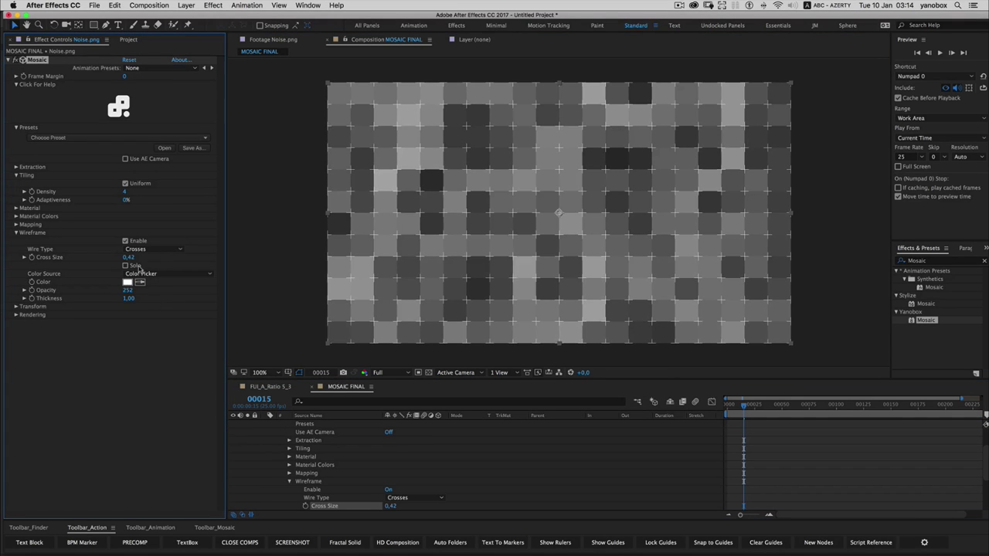
# Set Mosaic's Wire Type to 2 Triangles and the texture Columns to 5.
pyautogui.click(154, 249)
pyautogui.click(147, 287)
pyautogui.click(155, 248)
pyautogui.click(152, 288)
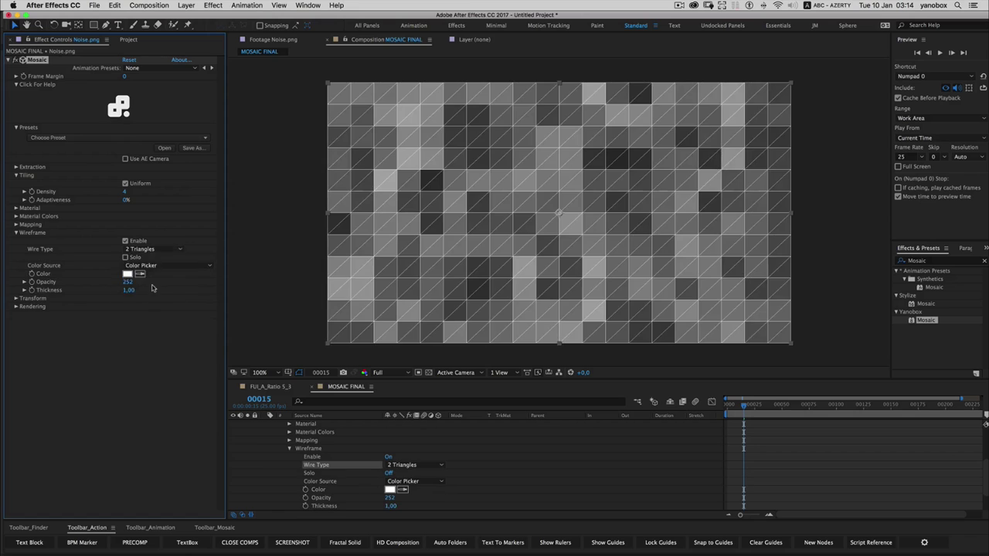
pyautogui.click(155, 248)
pyautogui.click(152, 288)
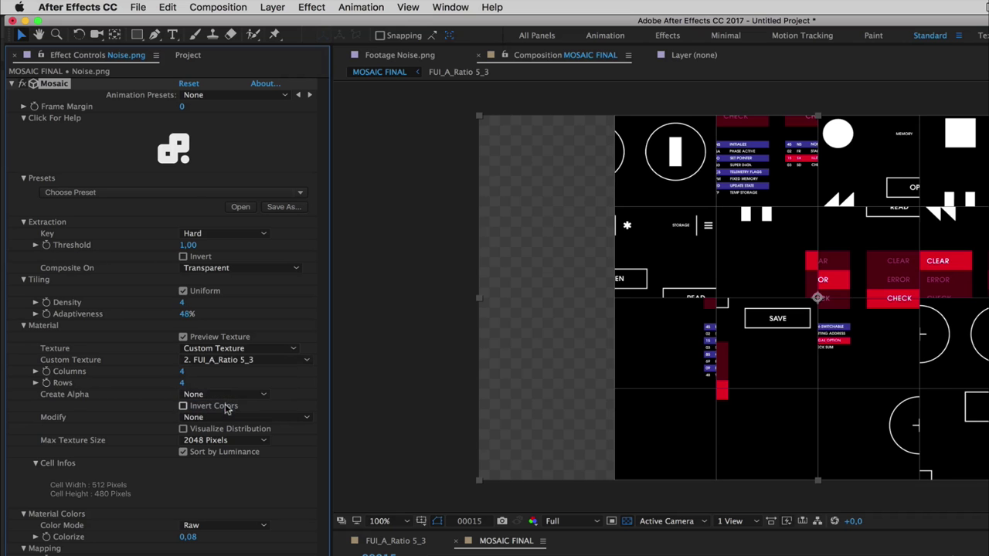
pyautogui.moveTo(183, 374); pyautogui.dragTo(181, 385)
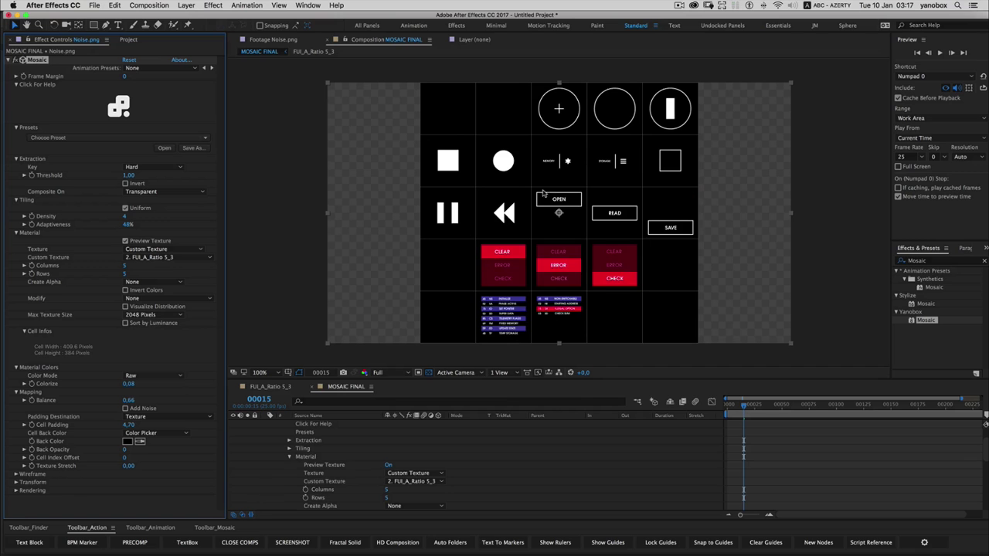
# Turn on Visualize Distribution and Preview Texture, and lower Adaptiveness to about 21%.
pyautogui.click(125, 306)
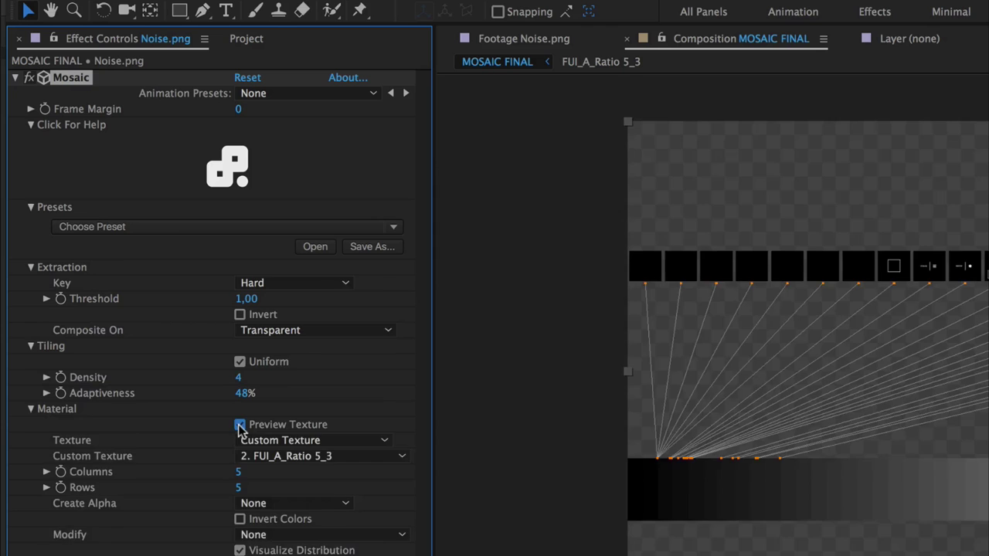
pyautogui.click(239, 425)
pyautogui.click(31, 424)
pyautogui.click(31, 440)
pyautogui.click(31, 456)
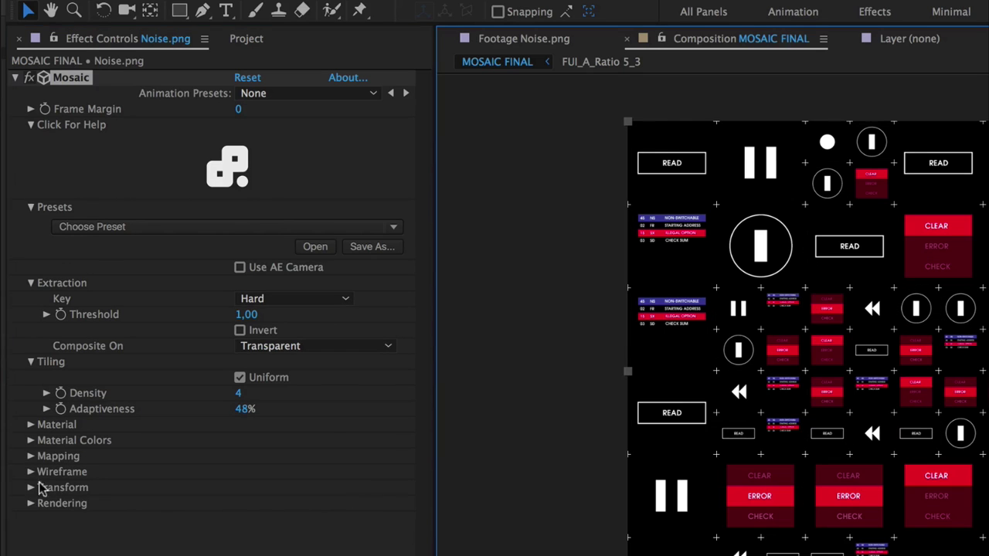
pyautogui.click(31, 471)
pyautogui.moveTo(230, 408); pyautogui.dragTo(208, 409)
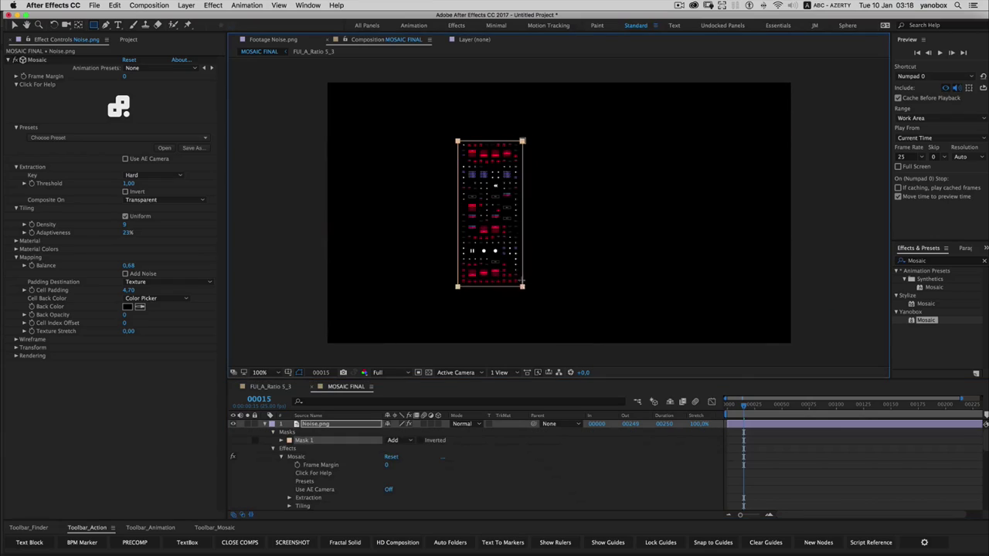
pyautogui.click(259, 360)
# Zoom the viewer to 200%, reshape the mosaic panel, and set Mosaic Balance to 0,68.
pyautogui.click(265, 492)
pyautogui.press('v')
pyautogui.moveTo(356, 309); pyautogui.dragTo(451, 295)
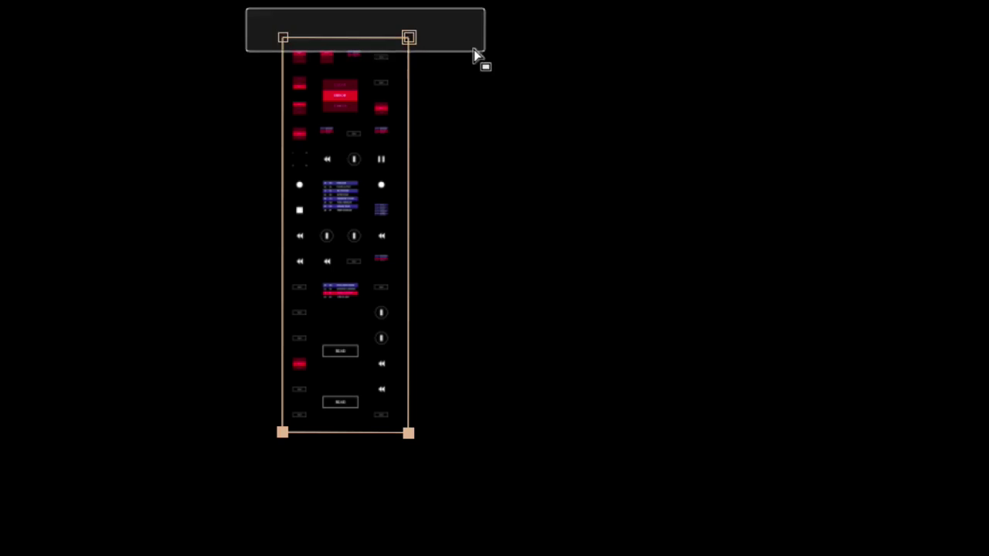
pyautogui.moveTo(485, 54); pyautogui.dragTo(487, 106)
pyautogui.moveTo(485, 225); pyautogui.dragTo(496, 227)
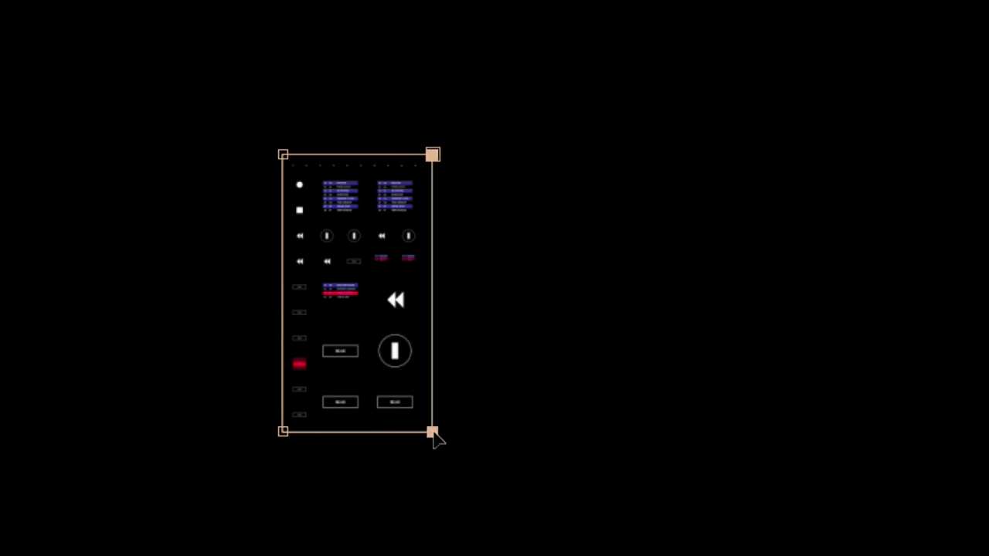
pyautogui.moveTo(433, 434); pyautogui.dragTo(533, 432)
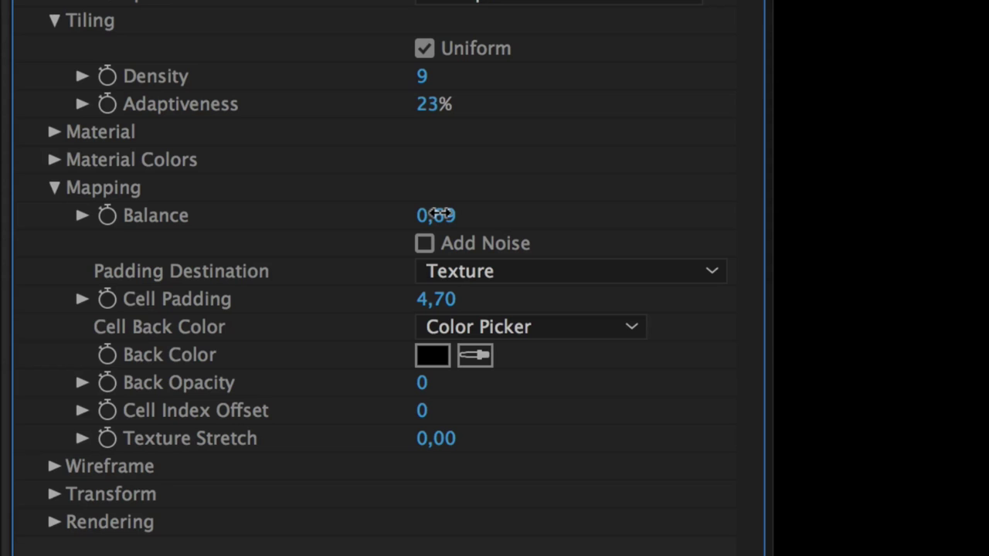
pyautogui.moveTo(441, 214); pyautogui.dragTo(429, 216)
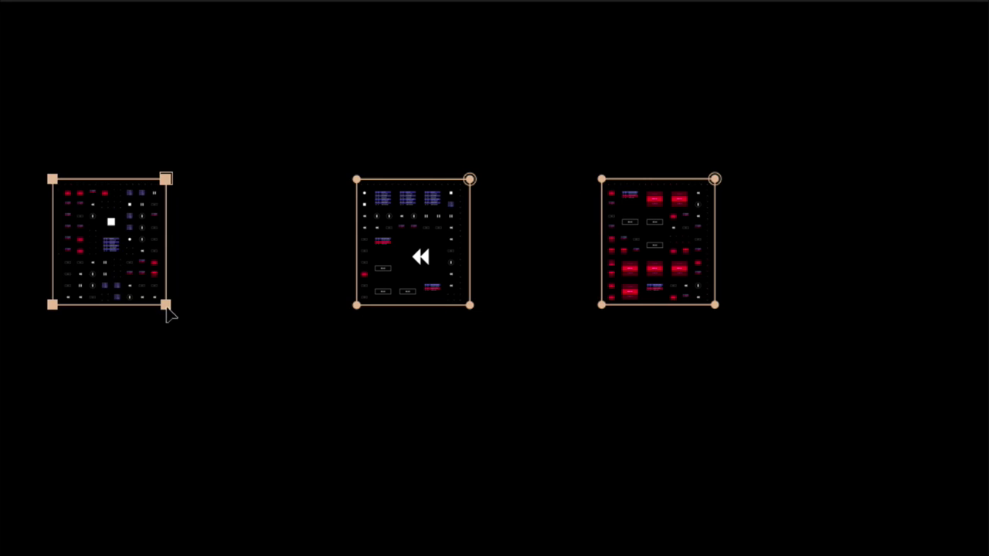
# Draw rectangle masks for the bottom-row panels and several thin strips above them.
pyautogui.moveTo(53, 368); pyautogui.dragTo(162, 497)
pyautogui.moveTo(176, 368); pyautogui.dragTo(289, 498)
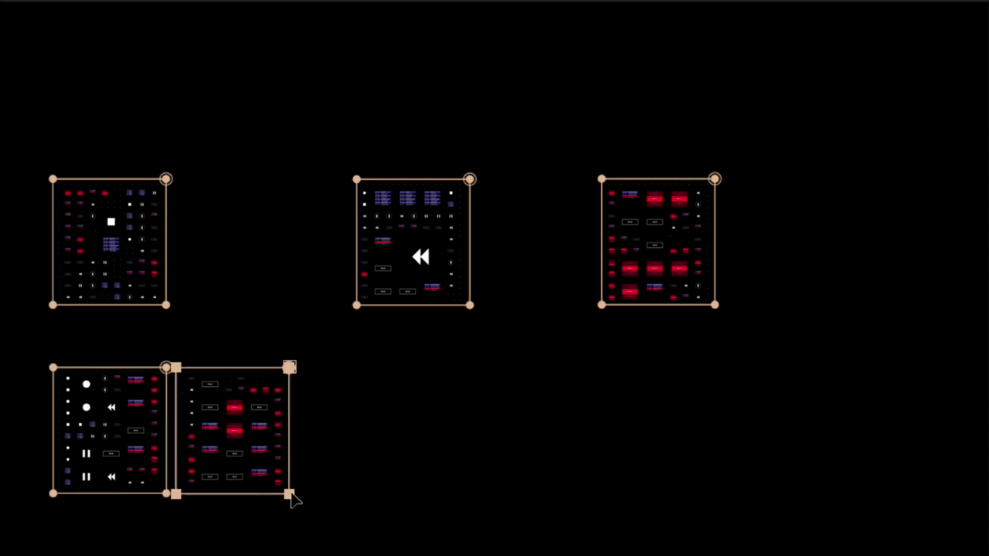
pyautogui.moveTo(409, 367)
pyautogui.mouseDown()
pyautogui.moveTo(298, 455)
pyautogui.moveTo(296, 399)
pyautogui.mouseUp()
pyautogui.moveTo(409, 401); pyautogui.dragTo(296, 437)
pyautogui.moveTo(409, 452); pyautogui.dragTo(299, 488)
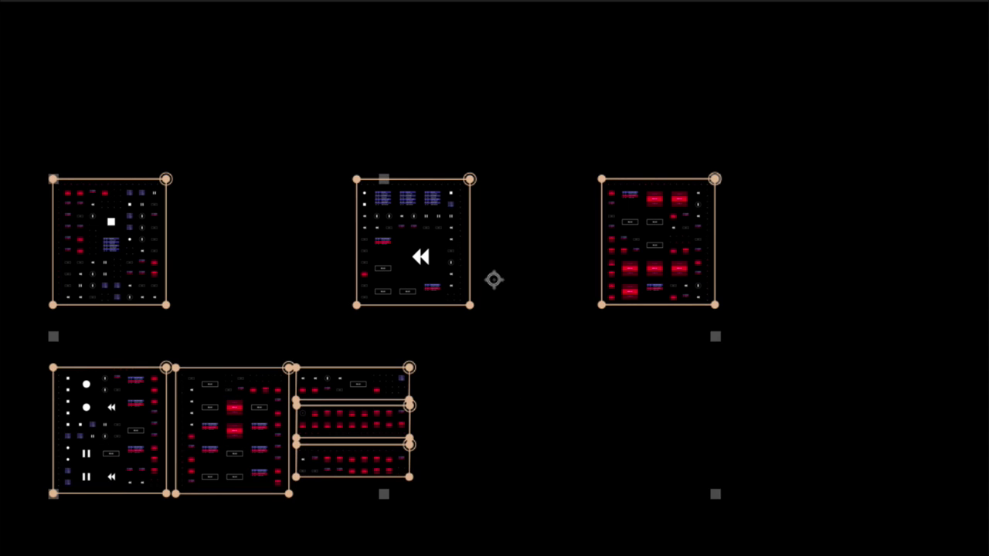
pyautogui.moveTo(49, 342)
pyautogui.mouseDown()
pyautogui.moveTo(489, 358)
pyautogui.moveTo(472, 357)
pyautogui.mouseUp()
pyautogui.moveTo(475, 170); pyautogui.dragTo(53, 151)
pyautogui.moveTo(475, 151); pyautogui.dragTo(59, 125)
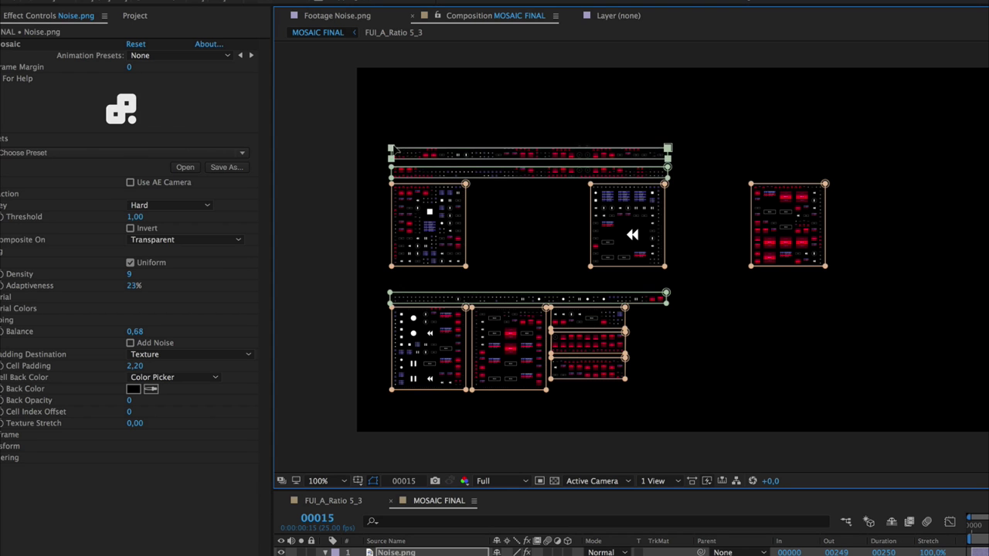
pyautogui.moveTo(394, 149); pyautogui.dragTo(668, 144)
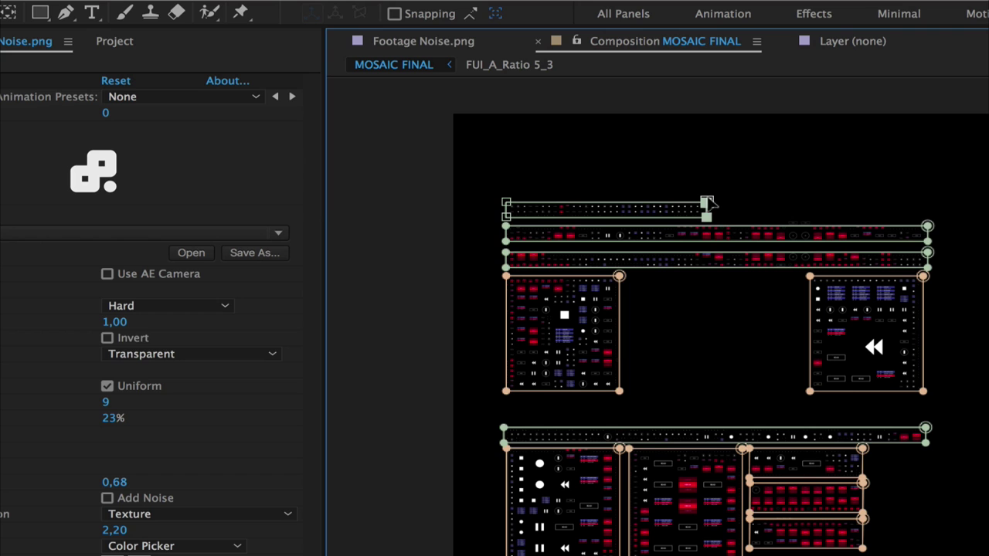
pyautogui.moveTo(712, 220)
pyautogui.mouseDown()
pyautogui.moveTo(839, 106)
pyautogui.moveTo(832, 97)
pyautogui.moveTo(950, 222)
pyautogui.mouseUp()
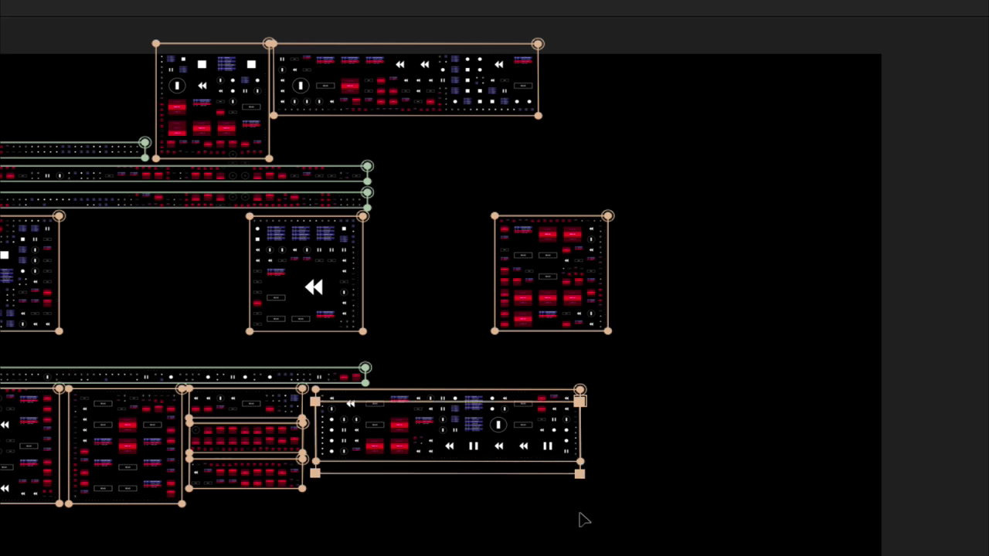
pyautogui.moveTo(612, 290); pyautogui.dragTo(489, 302)
pyautogui.moveTo(618, 215)
pyautogui.mouseDown()
pyautogui.moveTo(737, 332)
pyautogui.moveTo(860, 331)
pyautogui.moveTo(640, 335)
pyautogui.moveTo(782, 317)
pyautogui.mouseUp()
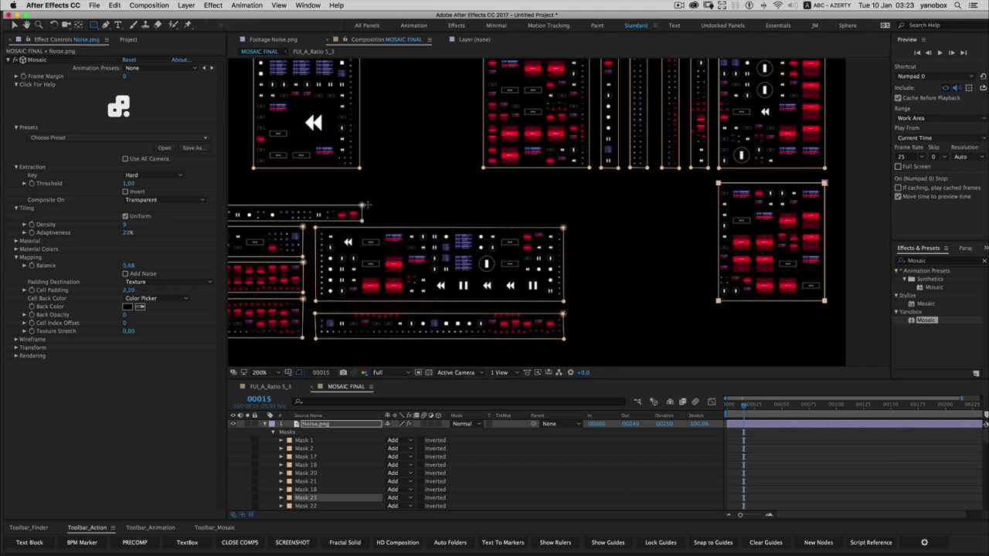
# Add more thin mask strips and several panels in the top-right area at 100% view.
pyautogui.moveTo(366, 205); pyautogui.dragTo(481, 213)
pyautogui.moveTo(647, 205); pyautogui.dragTo(533, 213)
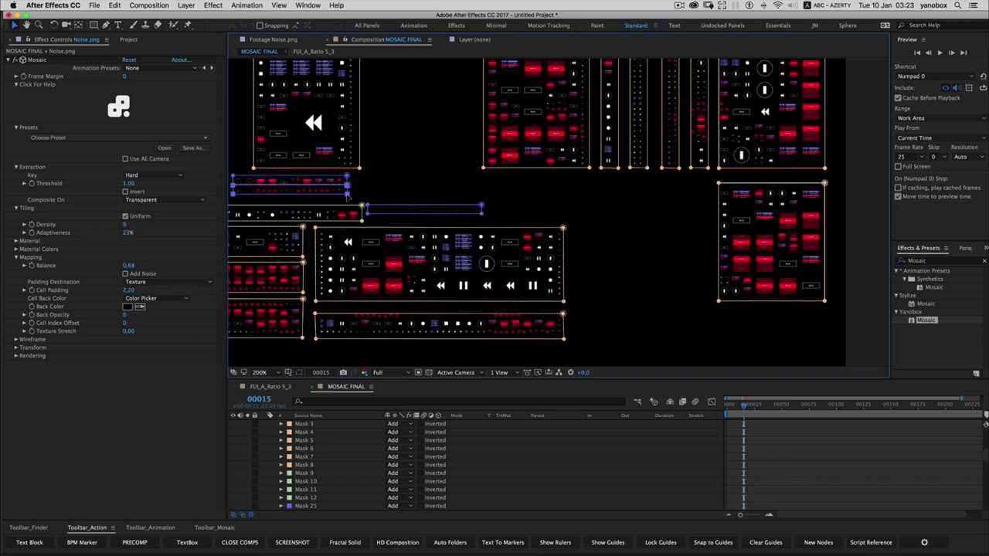
pyautogui.click(563, 339)
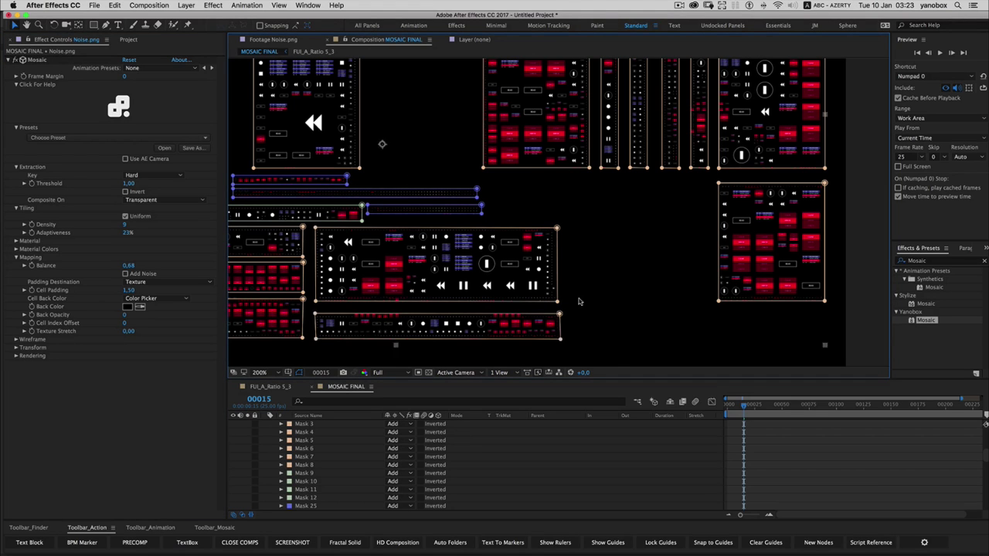
pyautogui.press(',')
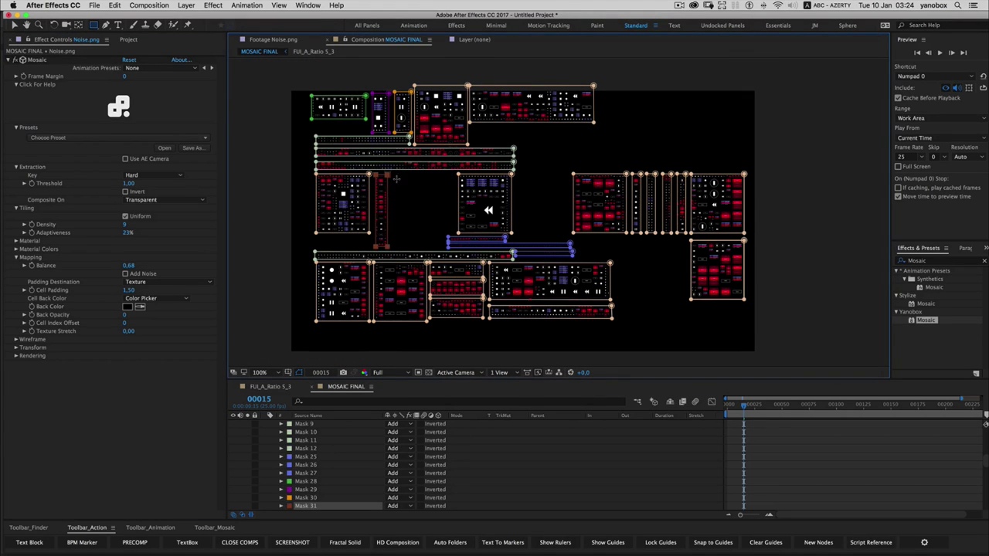
pyautogui.moveTo(556, 226); pyautogui.dragTo(562, 229)
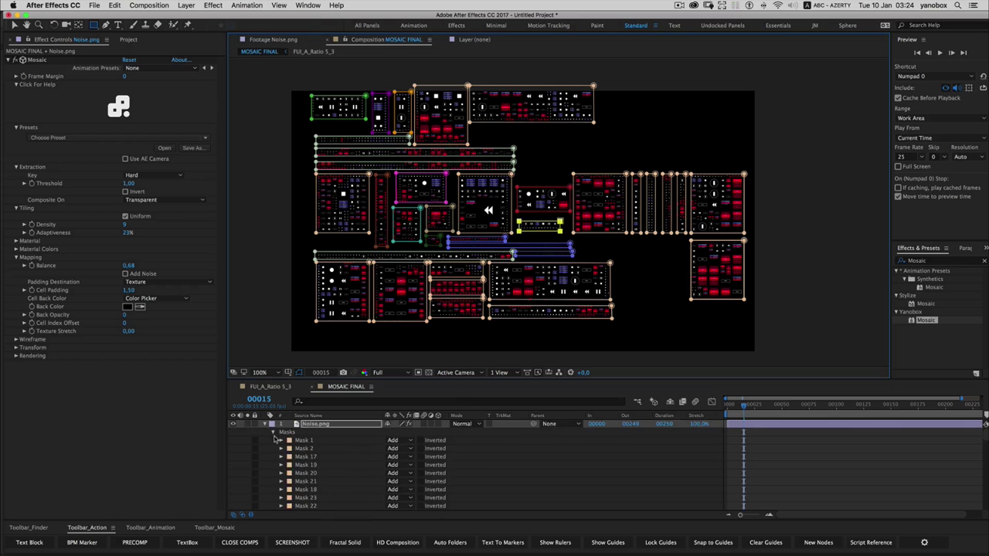
pyautogui.moveTo(473, 121); pyautogui.dragTo(571, 141)
pyautogui.moveTo(600, 90); pyautogui.dragTo(731, 124)
pyautogui.moveTo(672, 121); pyautogui.dragTo(743, 170)
pyautogui.click(14, 24)
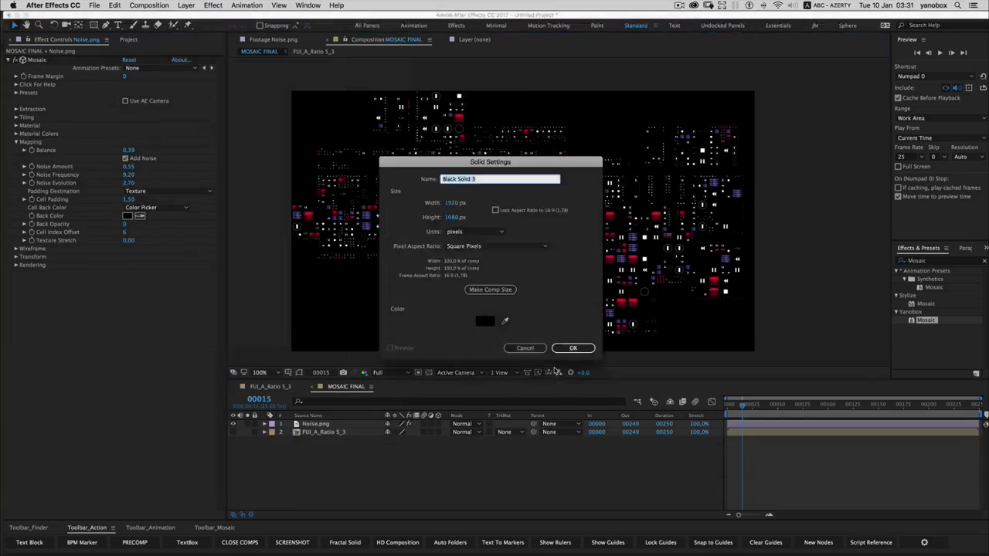
# Add a camera rig with Camera 1 and Pivot Camera, revealing their Position and Rotation.
pyautogui.click(125, 101)
pyautogui.click(313, 432)
pyautogui.press('p')
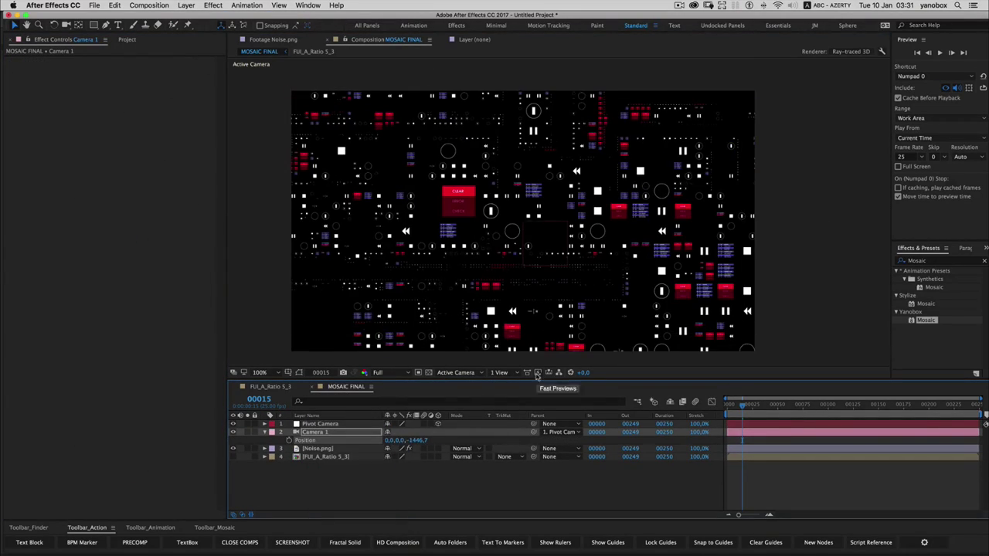
pyautogui.press('super+a')
pyautogui.press('r')
pyautogui.click(186, 6)
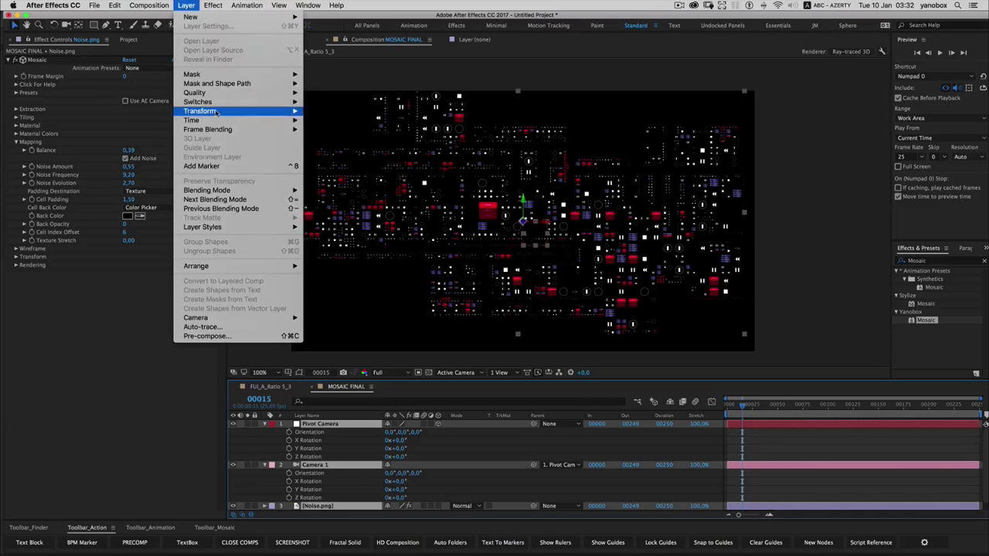
pyautogui.click(320, 424)
pyautogui.press('r')
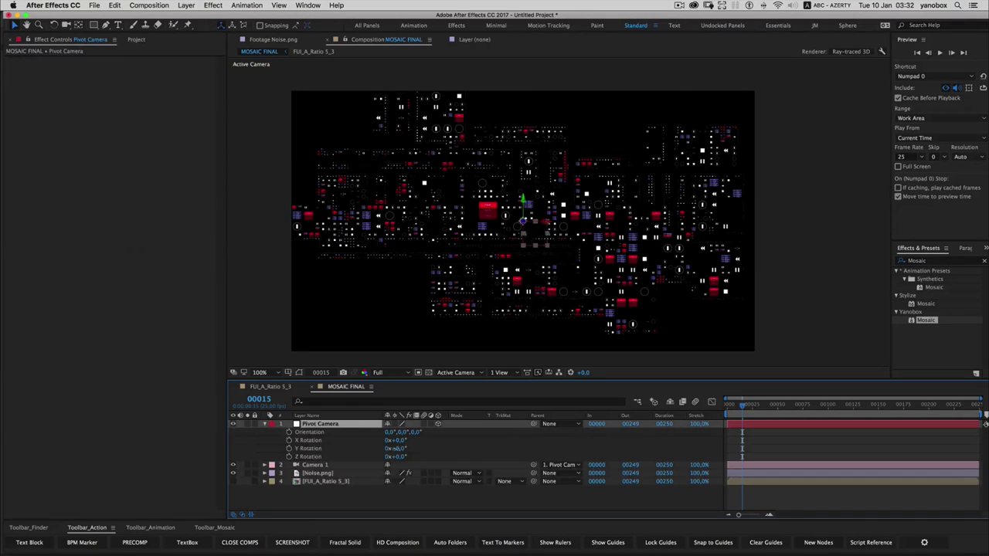
pyautogui.click(339, 472)
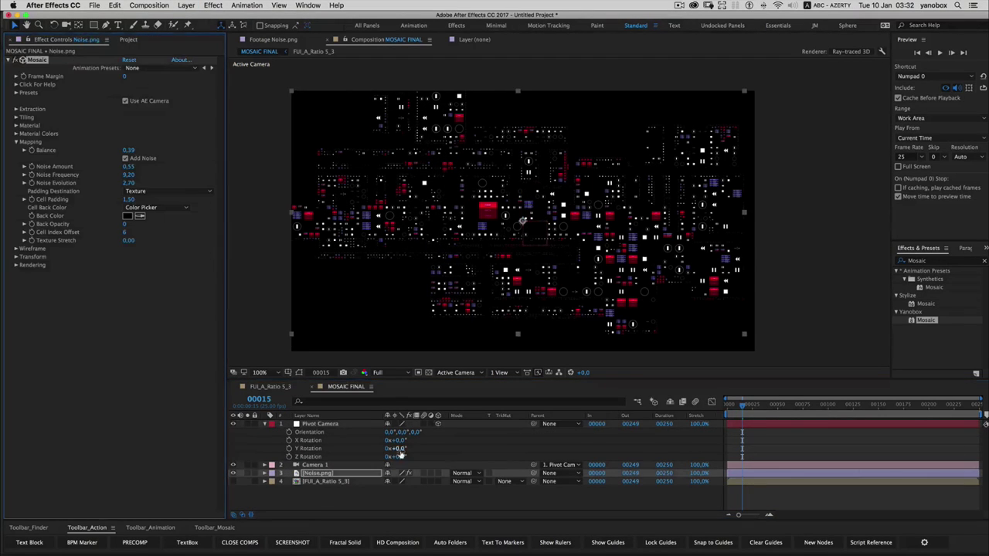
# Tilt Pivot Camera to 33° X and 44° Y, moving Camera 1 to about 35, 128, -1024.7.
pyautogui.moveTo(395, 448); pyautogui.dragTo(384, 448)
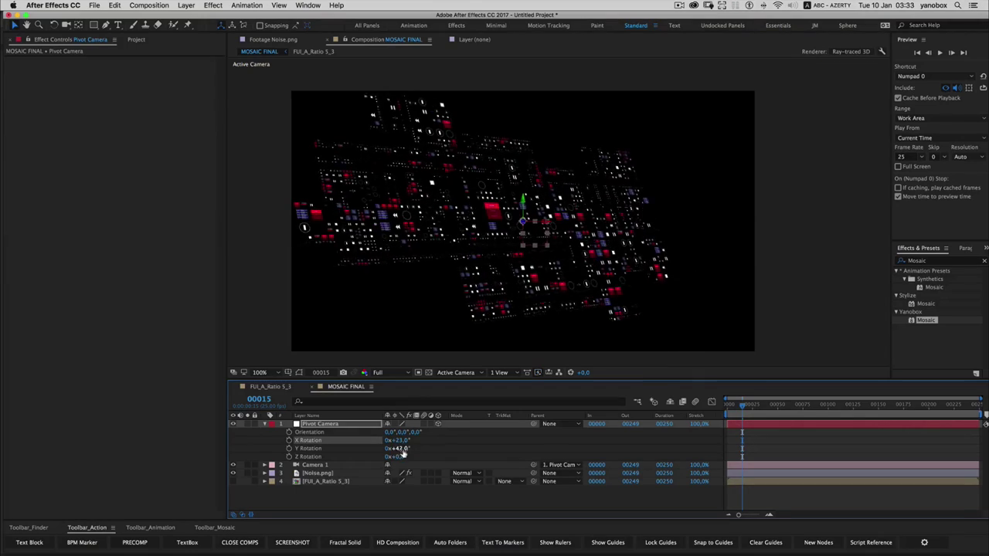
pyautogui.click(319, 465)
pyautogui.press('p')
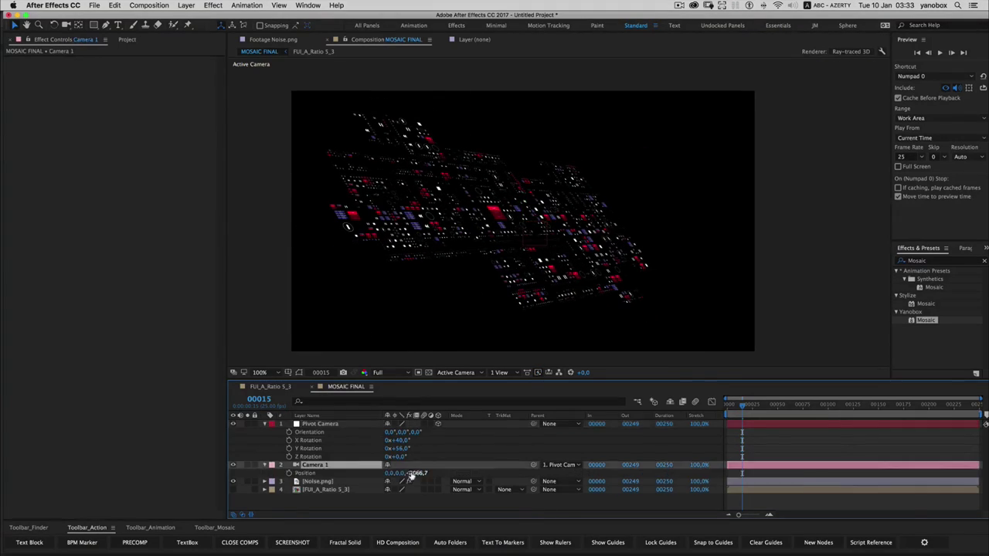
pyautogui.moveTo(400, 441); pyautogui.dragTo(406, 450)
pyautogui.moveTo(294, 483); pyautogui.dragTo(285, 481)
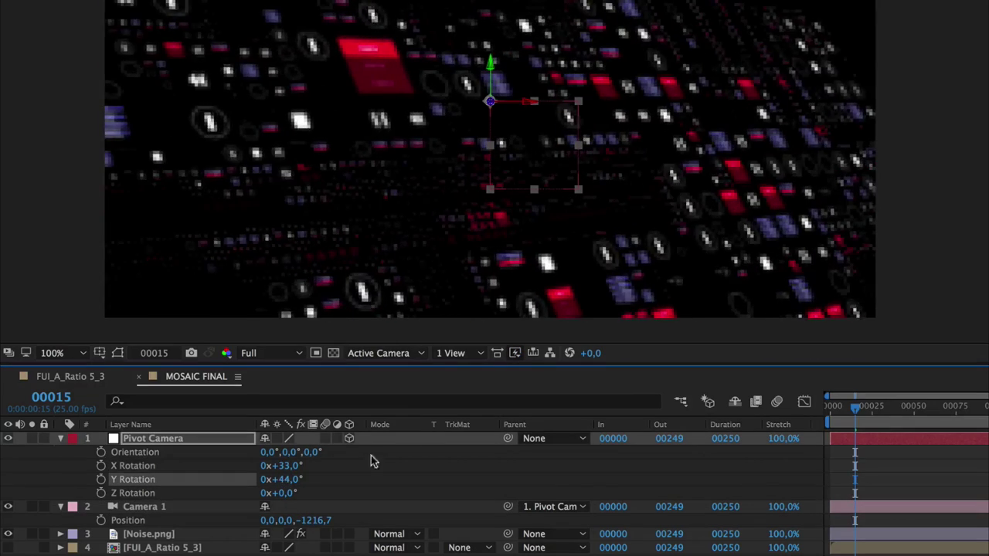
pyautogui.moveTo(287, 519); pyautogui.dragTo(278, 363)
pyautogui.click(514, 353)
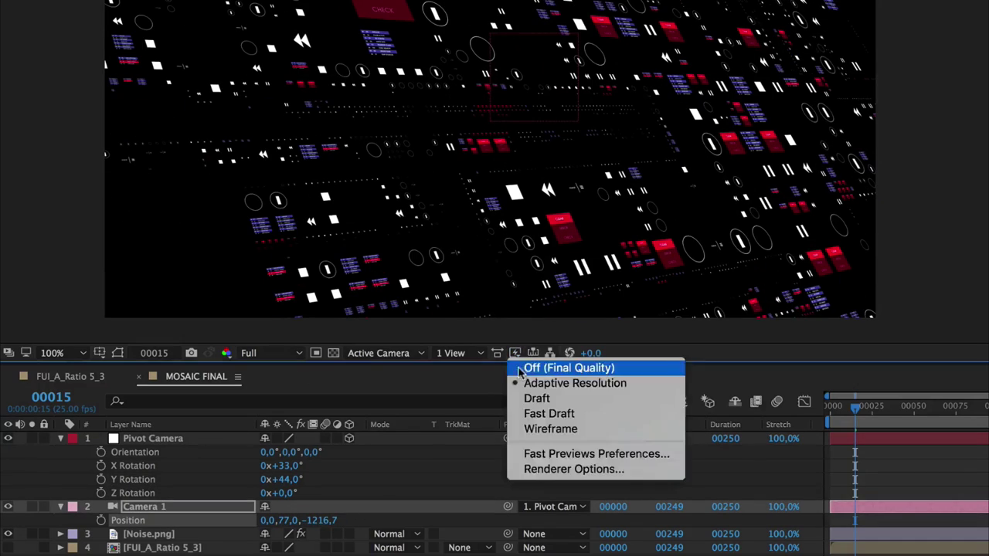
pyautogui.click(340, 411)
pyautogui.moveTo(287, 525); pyautogui.dragTo(305, 530)
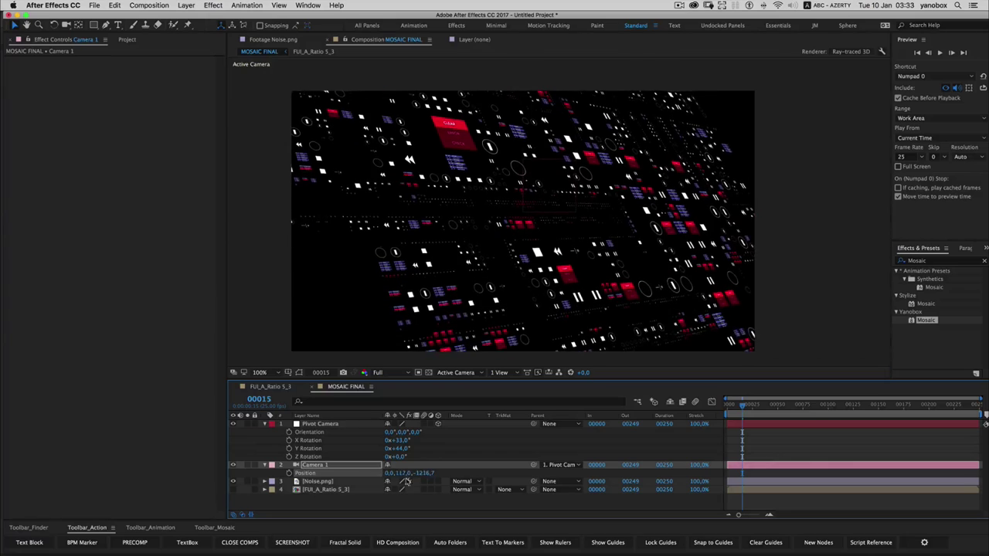
pyautogui.moveTo(412, 477); pyautogui.dragTo(396, 441)
pyautogui.click(338, 425)
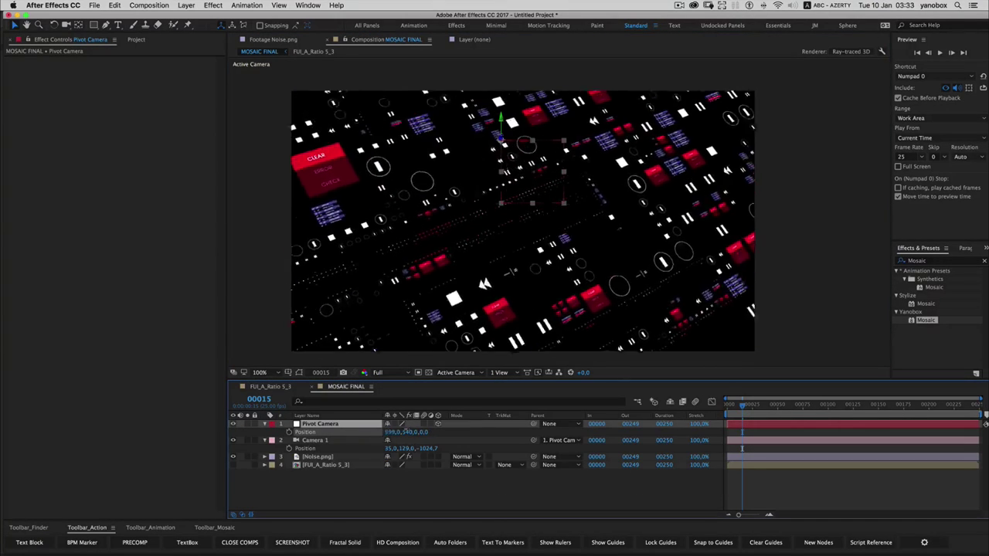
# Draw a comp-sized gradient rectangle shape layer with a black band between white as the depth map.
pyautogui.click(186, 5)
pyautogui.click(441, 58)
pyautogui.moveTo(291, 90); pyautogui.dragTo(755, 351)
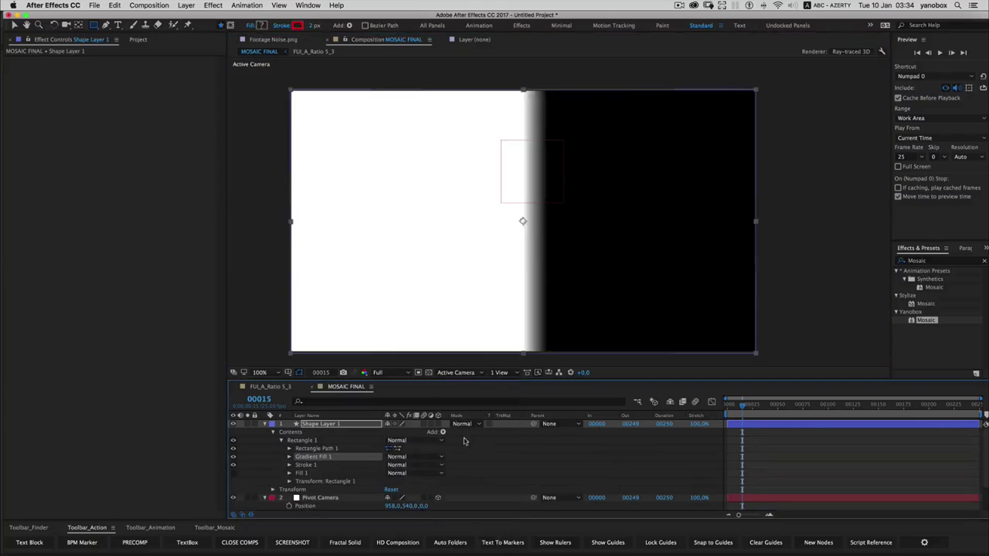
pyautogui.press('t')
pyautogui.press('super+f')
pyautogui.write('gr')
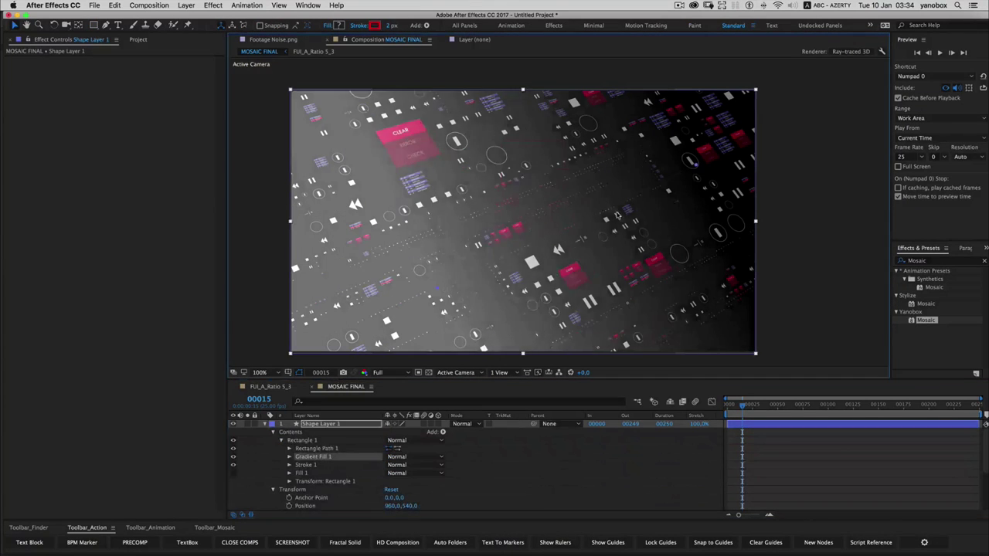
pyautogui.click(402, 489)
pyautogui.moveTo(275, 319); pyautogui.dragTo(241, 319)
pyautogui.click(309, 299)
# Add an adjustment layer with Camera Lens Blur using DOF MAP as Blur Map and a Decagon iris.
pyautogui.press('super+alt+y')
pyautogui.click(185, 6)
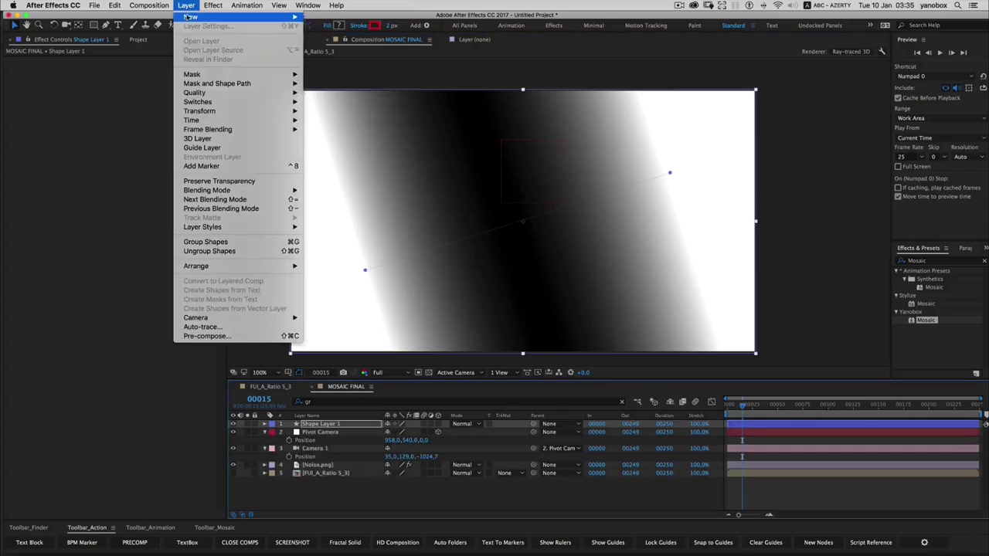
pyautogui.click(232, 42)
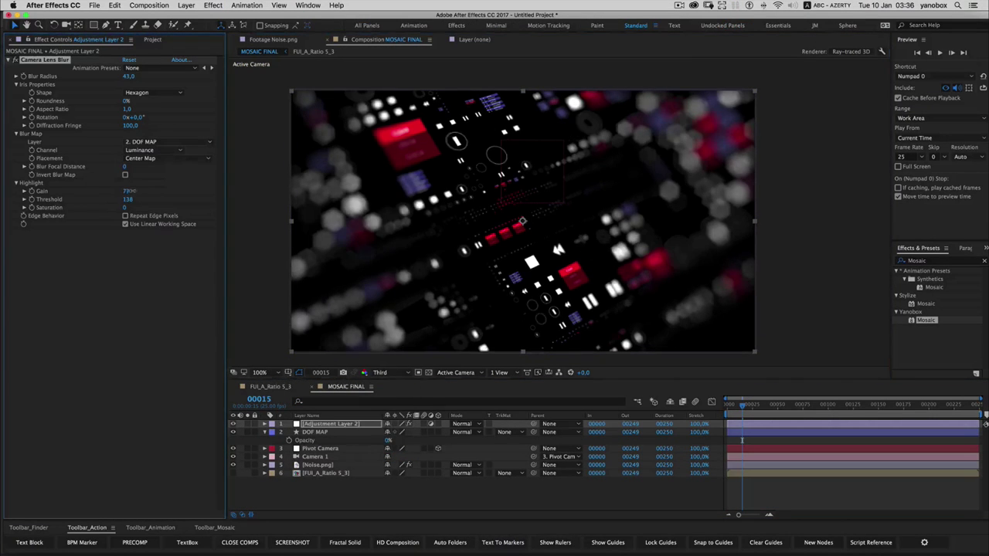
pyautogui.scroll(-3, 558, 212)
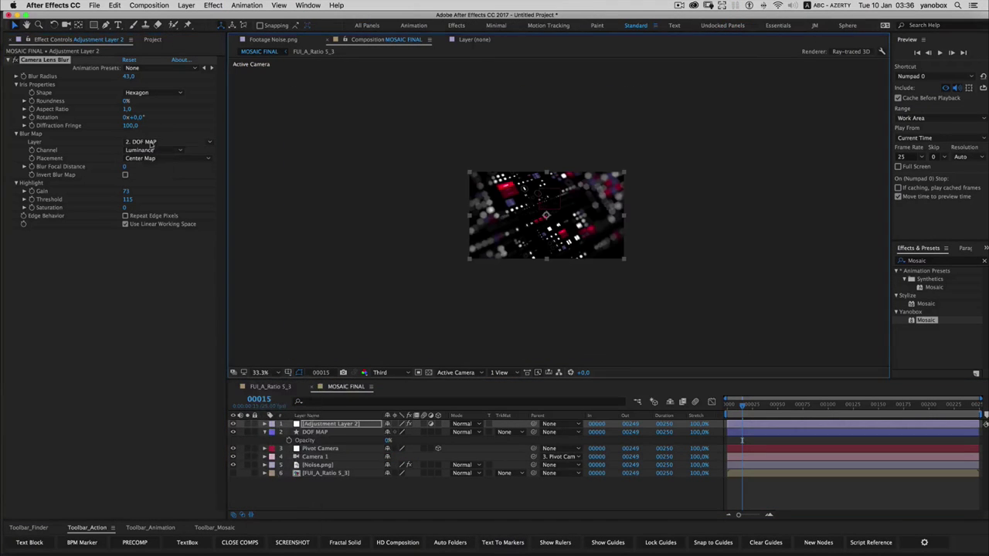
pyautogui.click(154, 92)
pyautogui.click(143, 223)
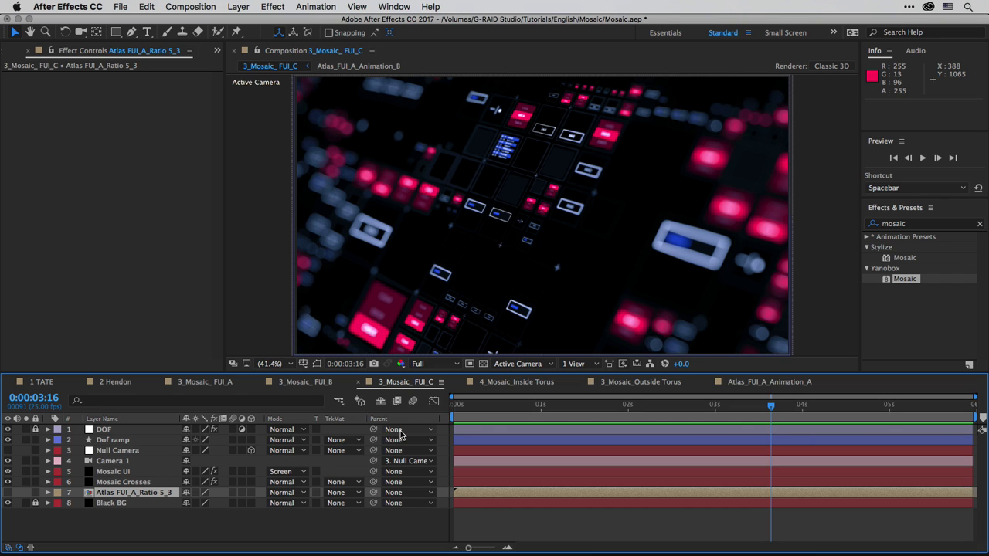
# Open and preview 4_Mosaic_Inside Torus, go to 0:00:01:15, then open the Texture C (Master) Anim INT TORUS precomp.
pyautogui.click(512, 382)
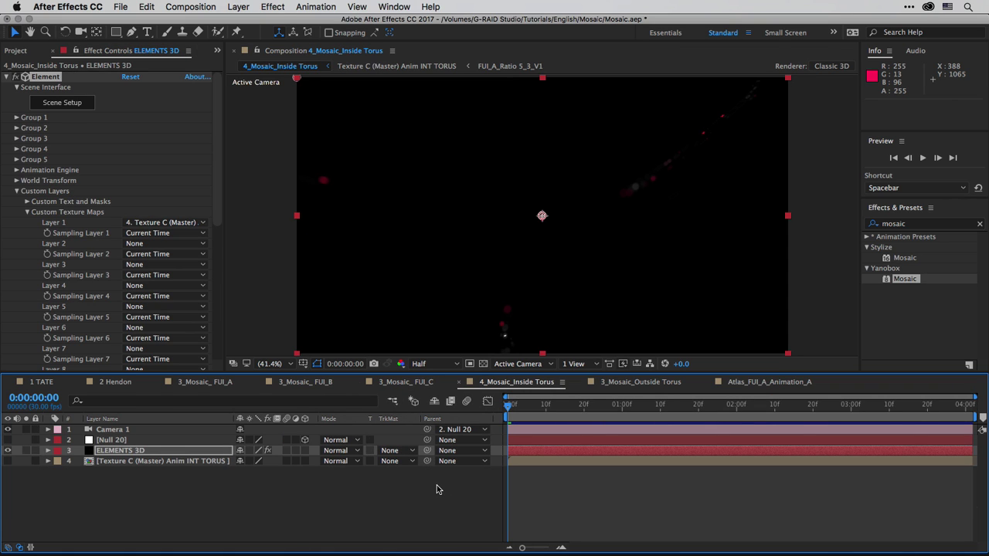
pyautogui.press('space')
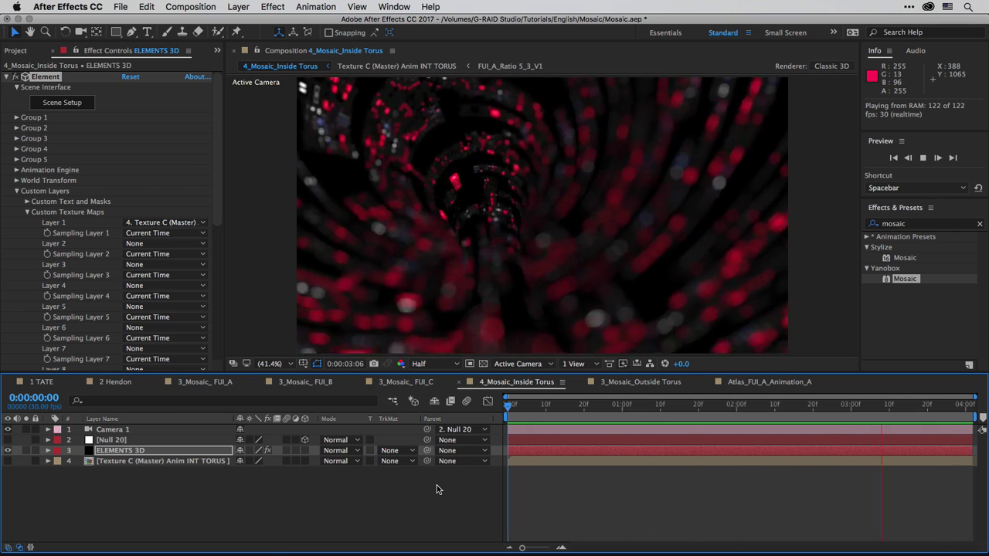
pyautogui.press('space')
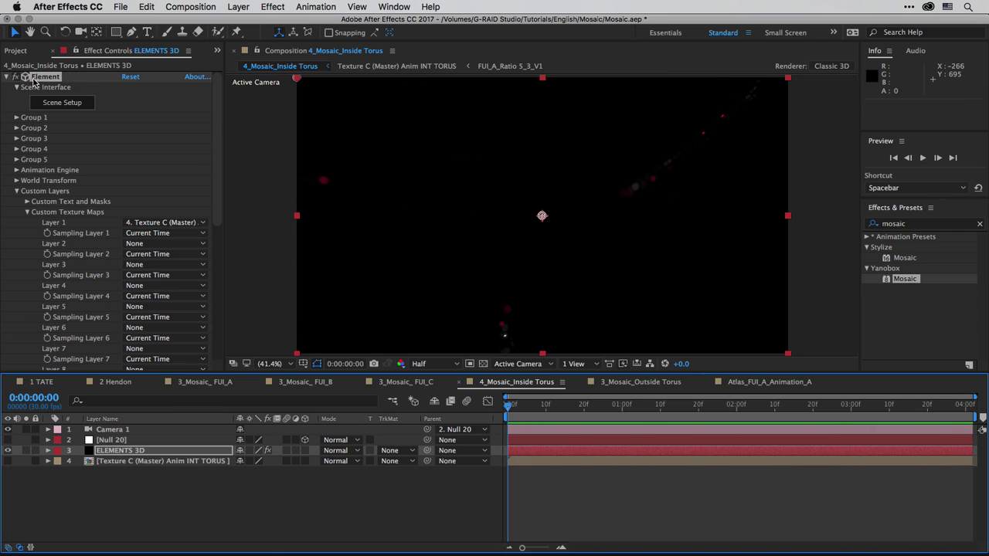
pyautogui.moveTo(543, 410); pyautogui.dragTo(786, 415)
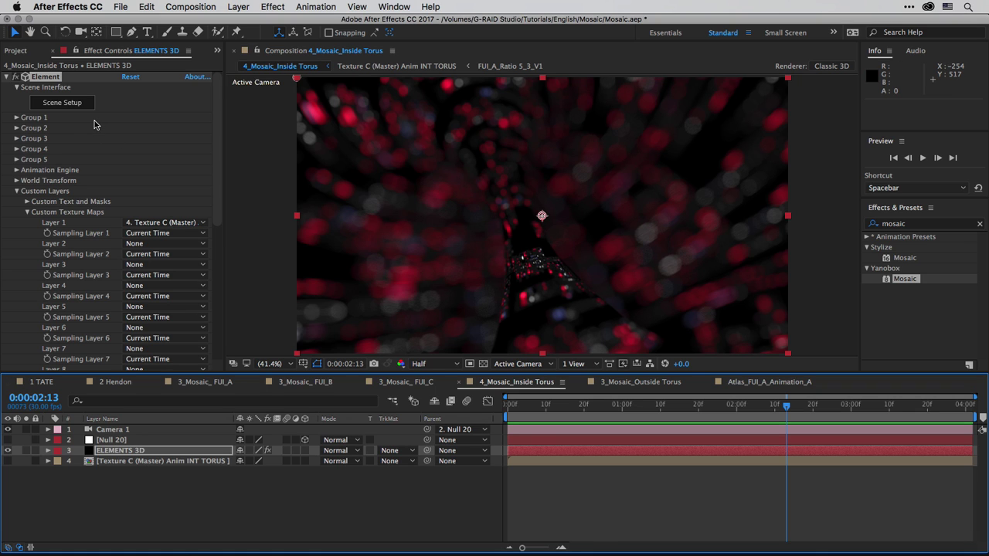
pyautogui.doubleClick(113, 461)
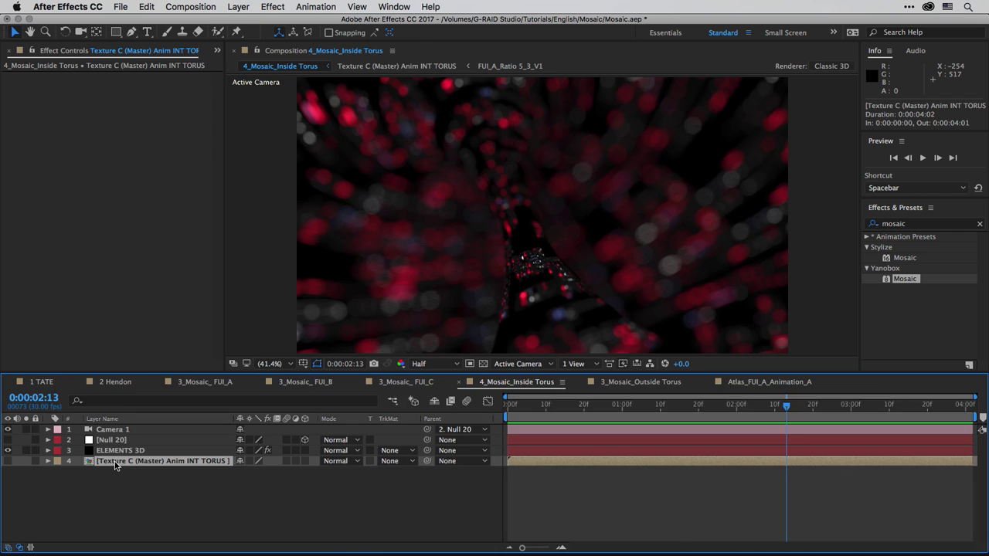
pyautogui.click(454, 451)
pyautogui.moveTo(547, 406); pyautogui.dragTo(683, 420)
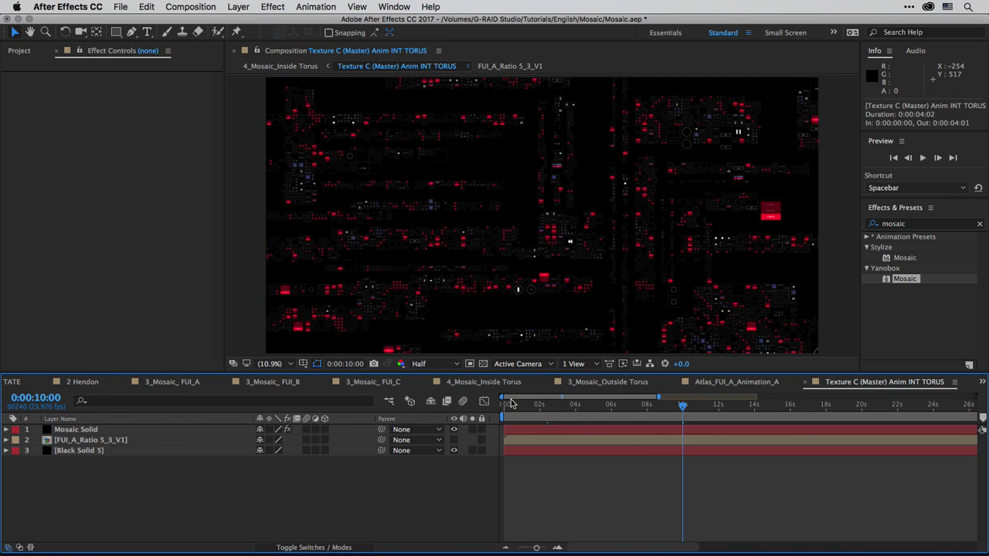
pyautogui.click(211, 6)
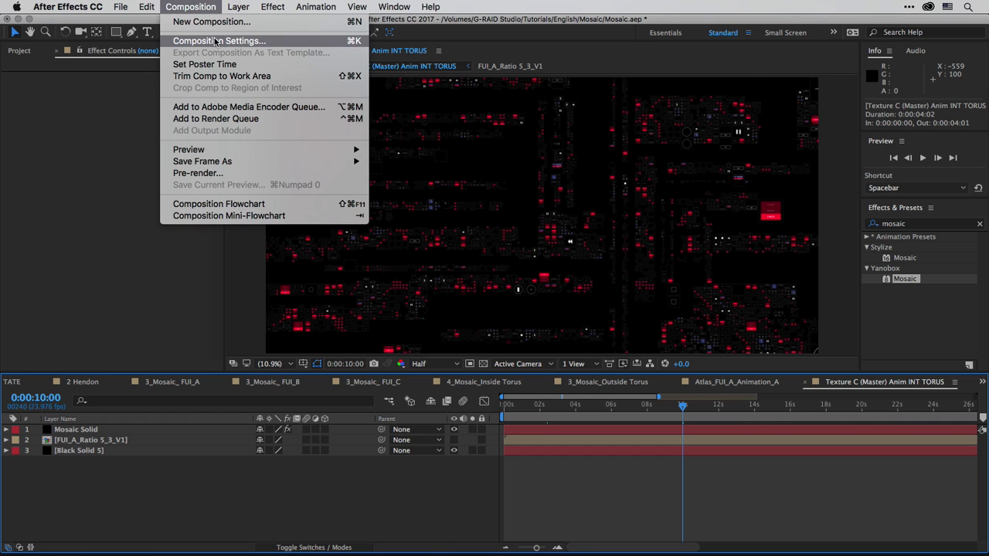
pyautogui.click(213, 42)
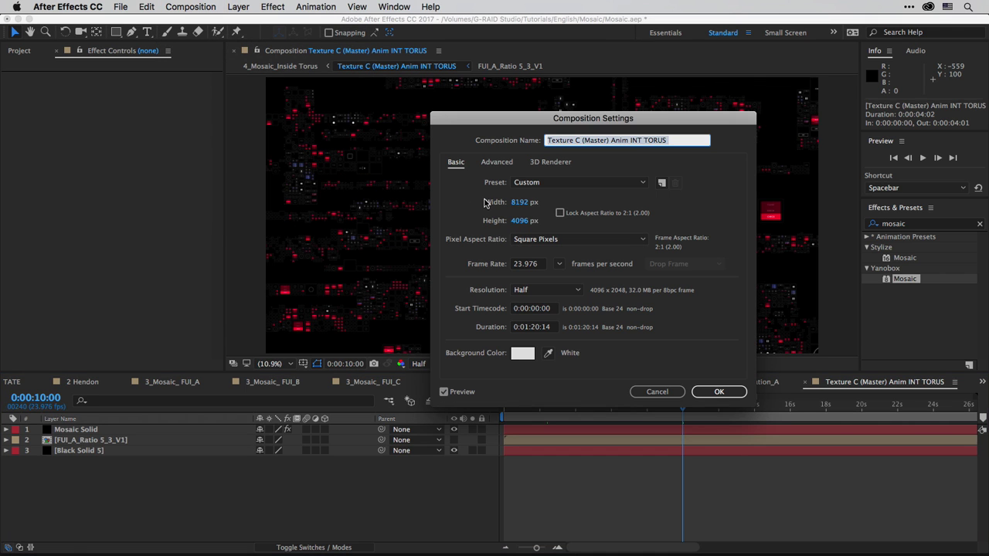
pyautogui.click(662, 393)
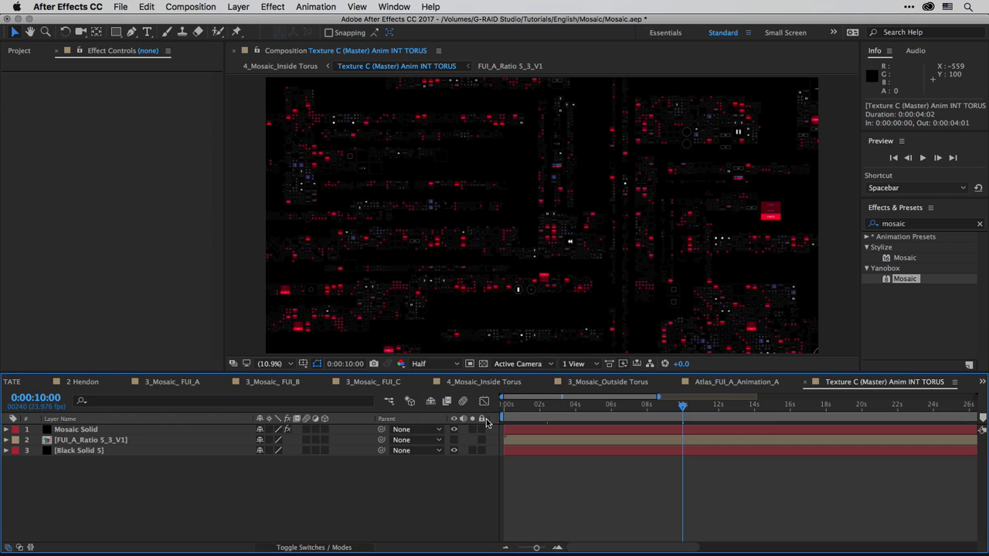
pyautogui.click(275, 66)
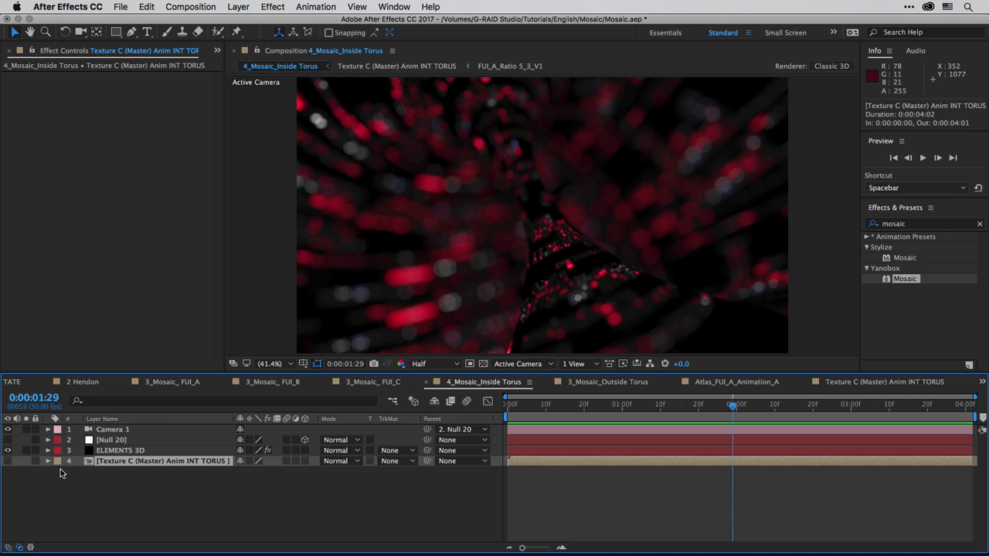
# Select the ELEMENTS 3D layer and launch its Element 3D Scene Setup.
pyautogui.click(126, 451)
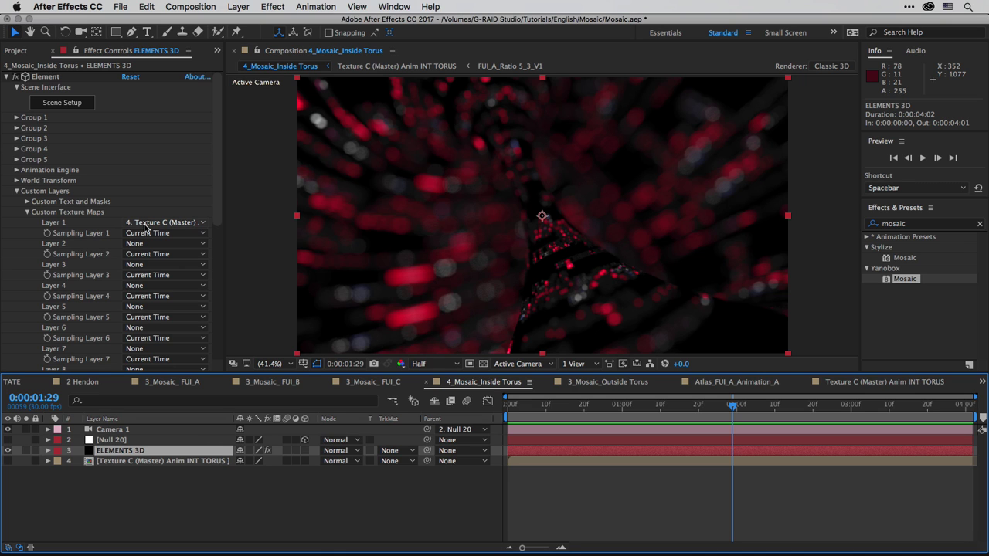
pyautogui.click(60, 104)
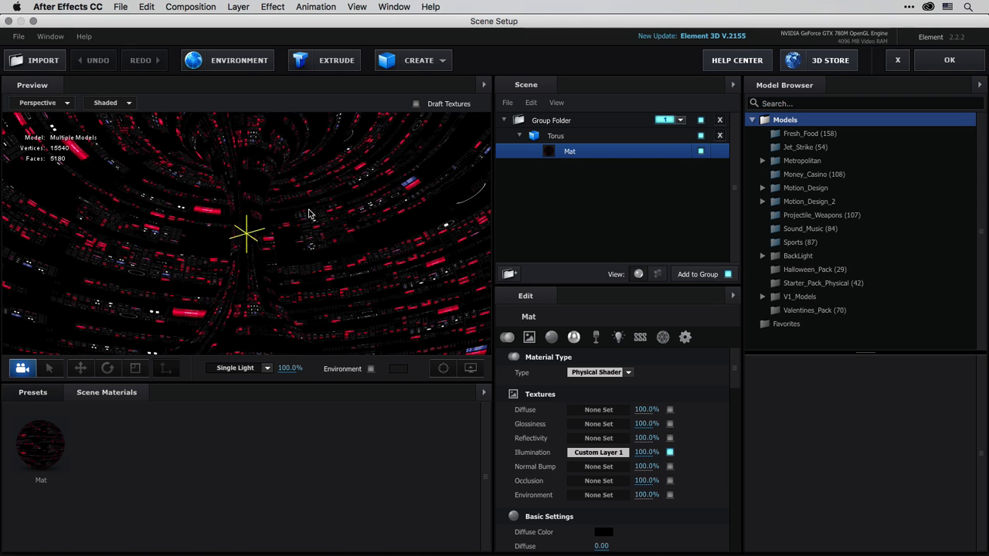
# Zoom out and orbit the Scene Setup preview to view the whole torus.
pyautogui.scroll(-3, 308, 214)
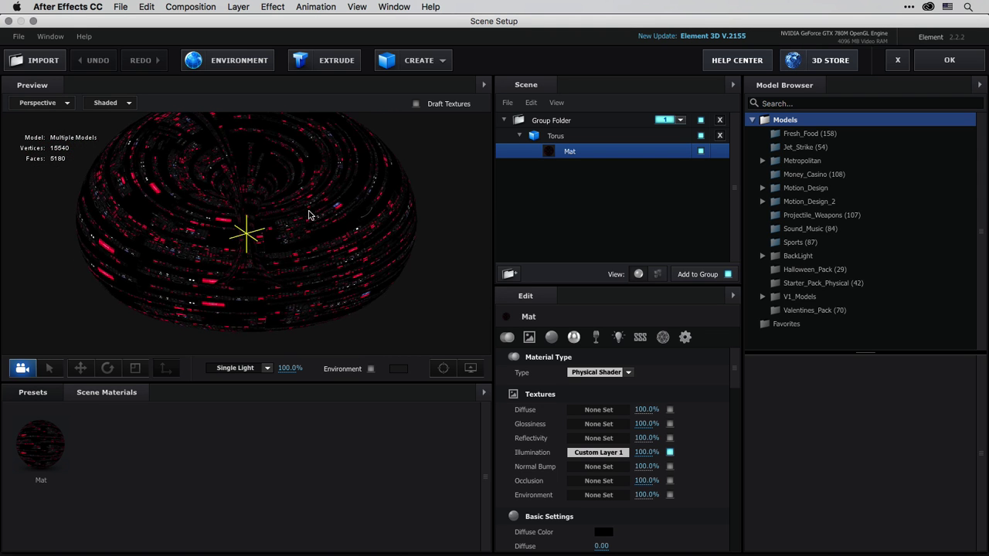
pyautogui.moveTo(309, 215); pyautogui.dragTo(194, 273)
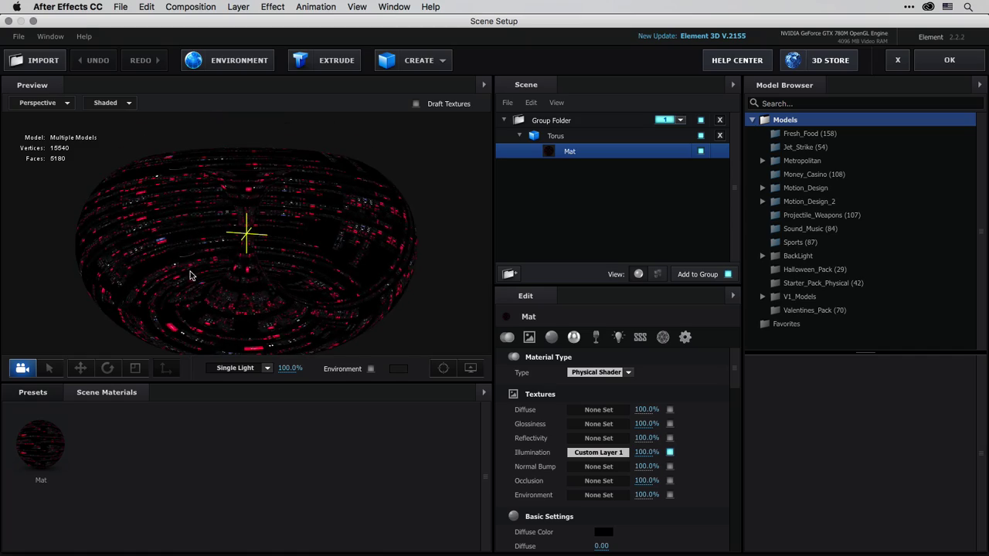
pyautogui.scroll(5, 272, 275)
pyautogui.moveTo(313, 278); pyautogui.dragTo(229, 260)
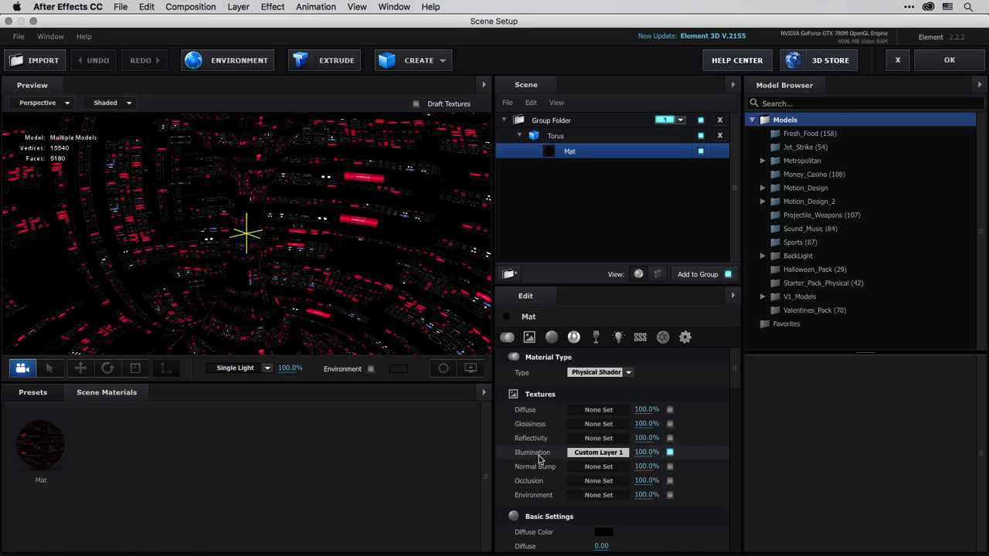
# Keep Custom Layer 1 as the Torus Mat's Illumination texture and close Scene Setup with OK.
pyautogui.moveTo(535, 456)
pyautogui.click(583, 454)
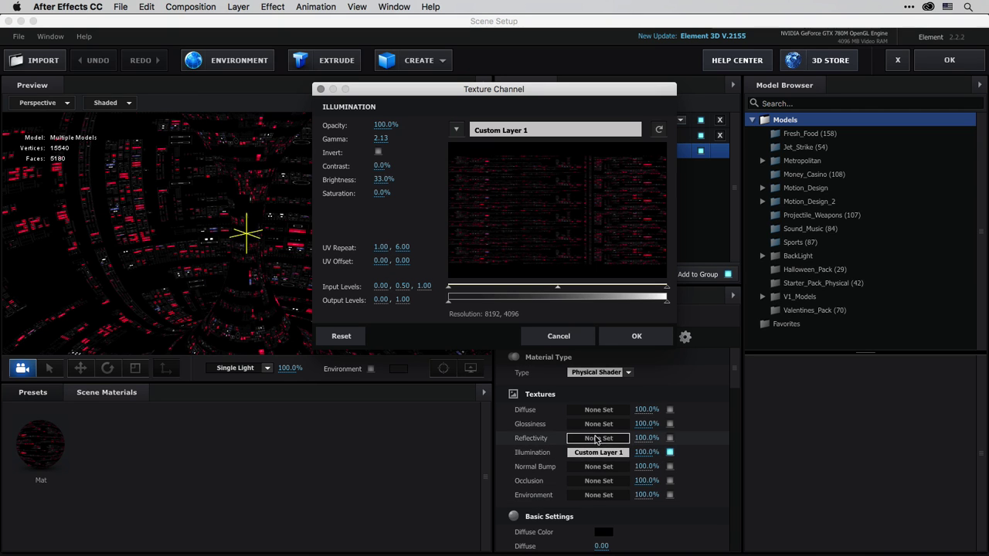
pyautogui.click(456, 129)
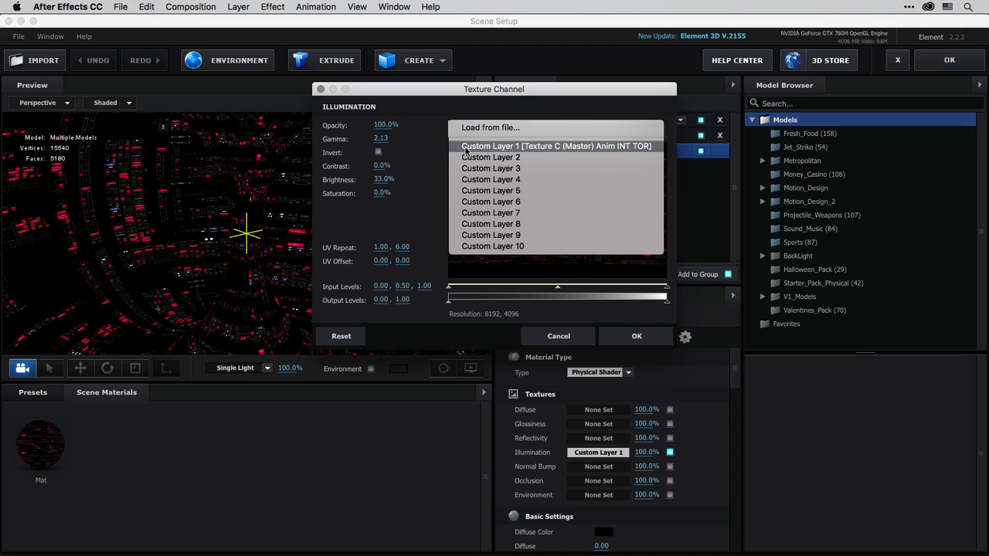
pyautogui.click(465, 147)
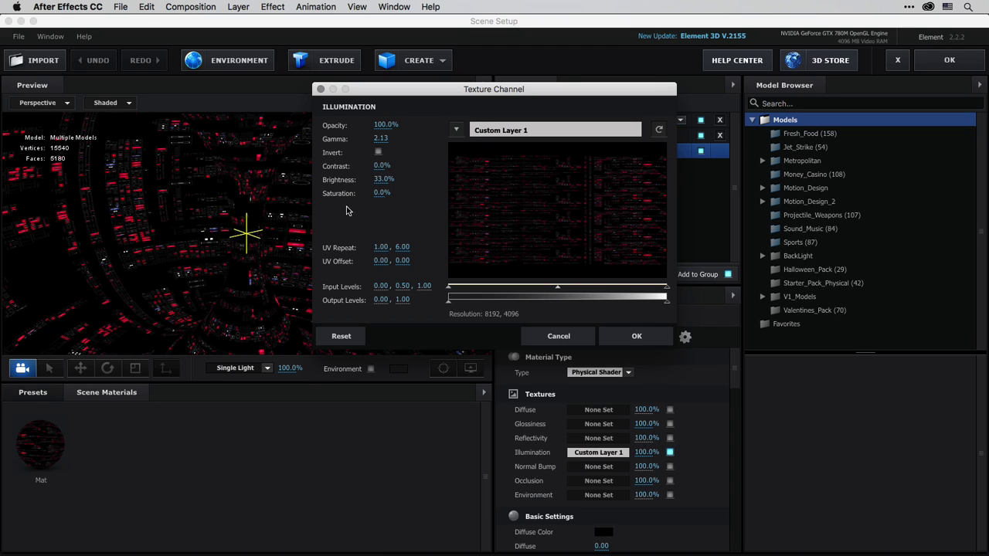
pyautogui.click(638, 337)
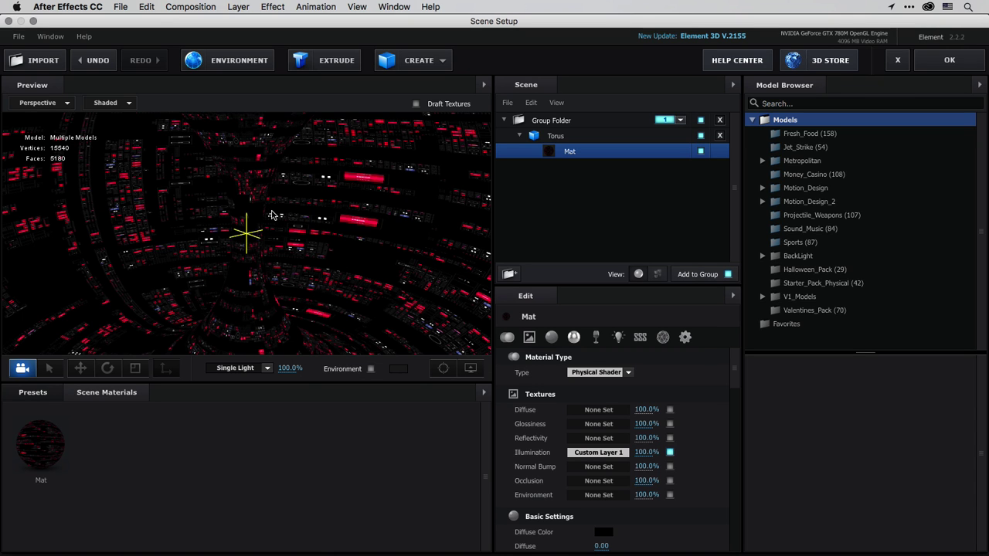
pyautogui.click(950, 61)
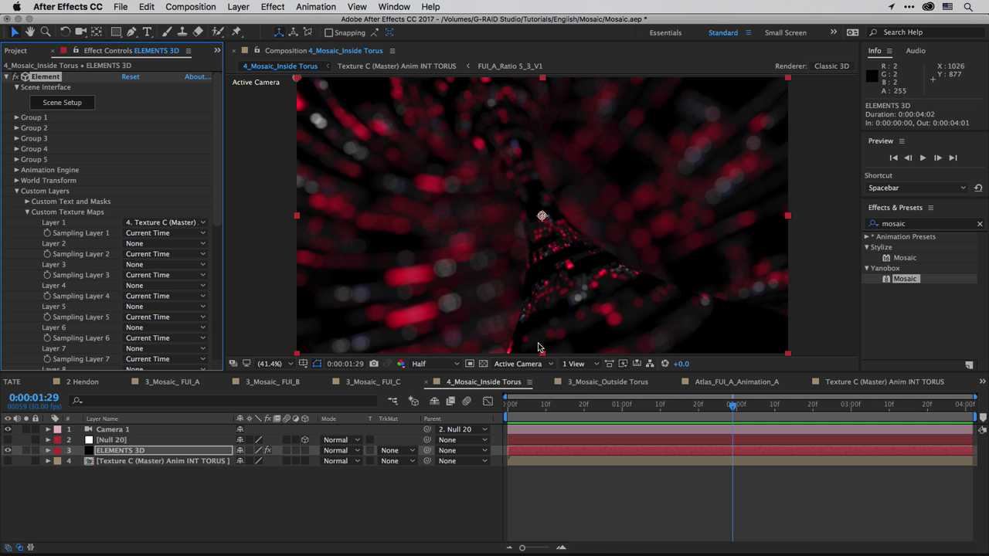
# Scrub to 0:00:02:06 and review Camera 1's depth-of-field settings without changing them.
pyautogui.click(598, 404)
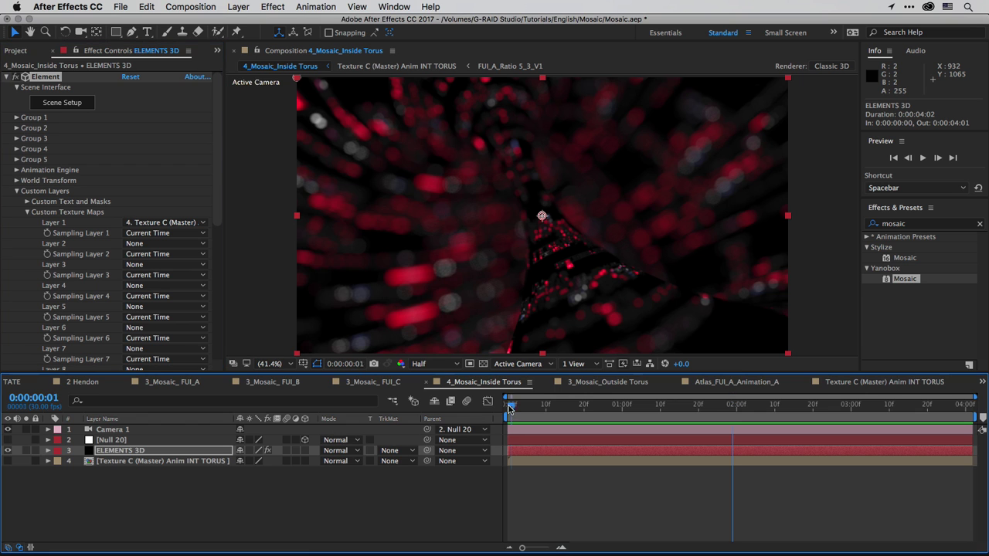
pyautogui.moveTo(617, 408); pyautogui.dragTo(758, 404)
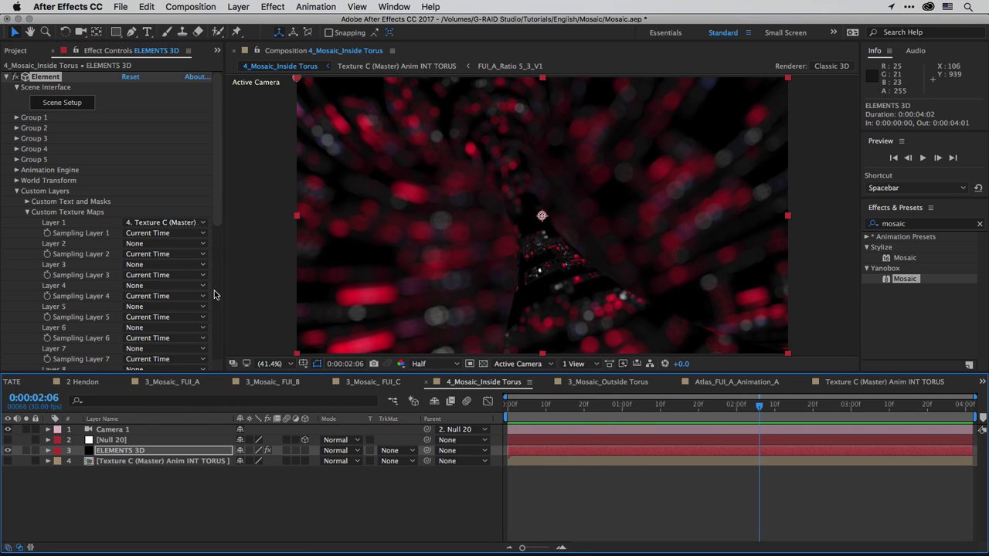
pyautogui.doubleClick(109, 429)
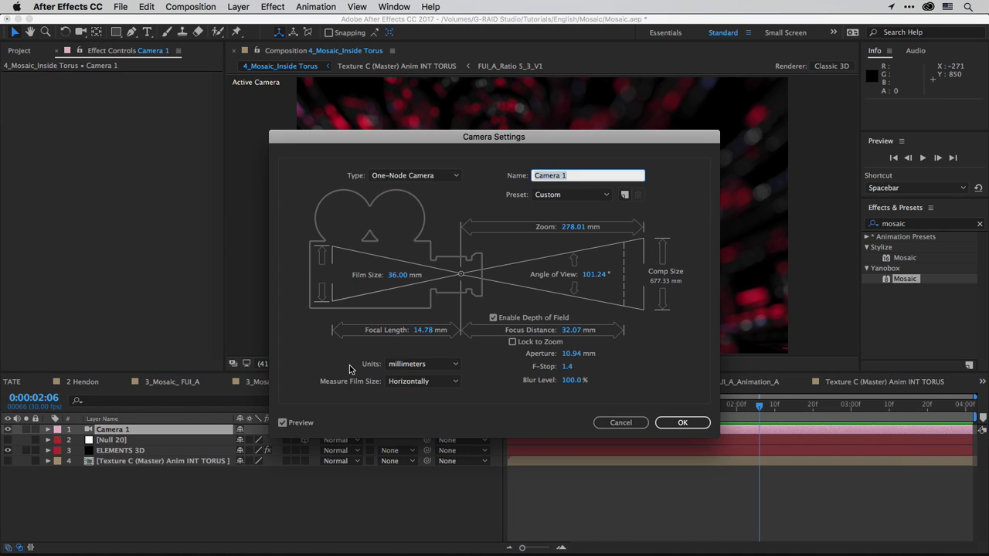
pyautogui.click(619, 425)
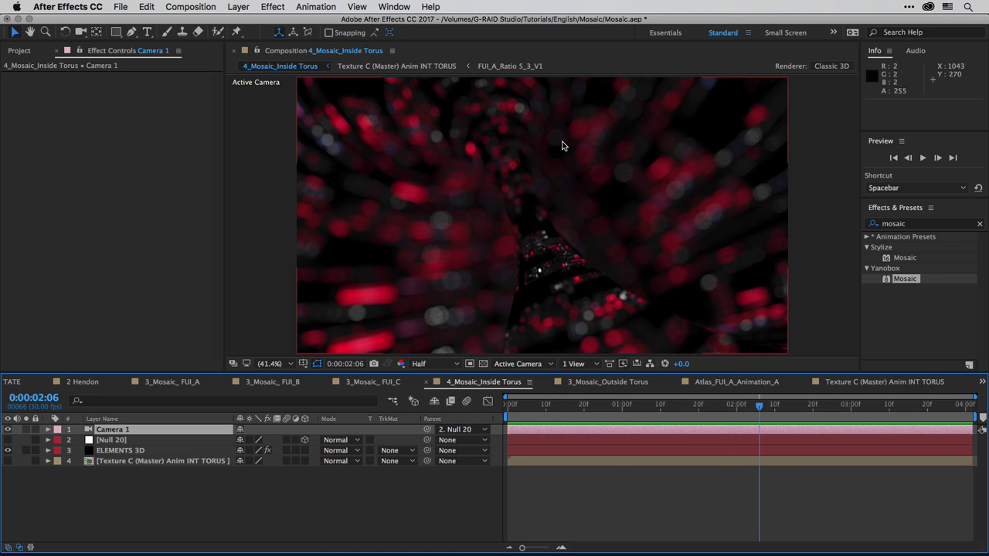
# Select the ELEMENTS 3D layer, collapse Custom Layers, and bring up 3_Mosaic_Outside Torus.
pyautogui.click(116, 450)
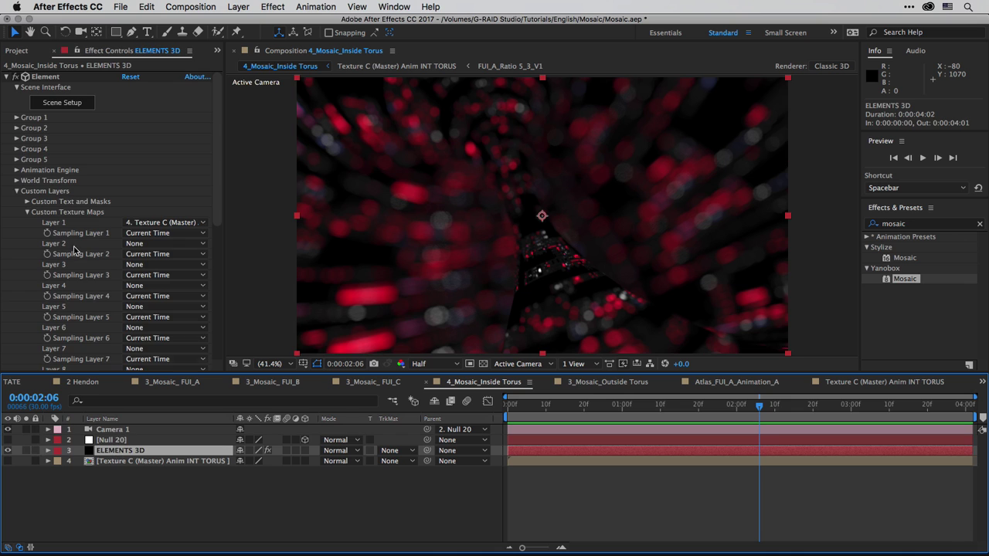
pyautogui.click(12, 193)
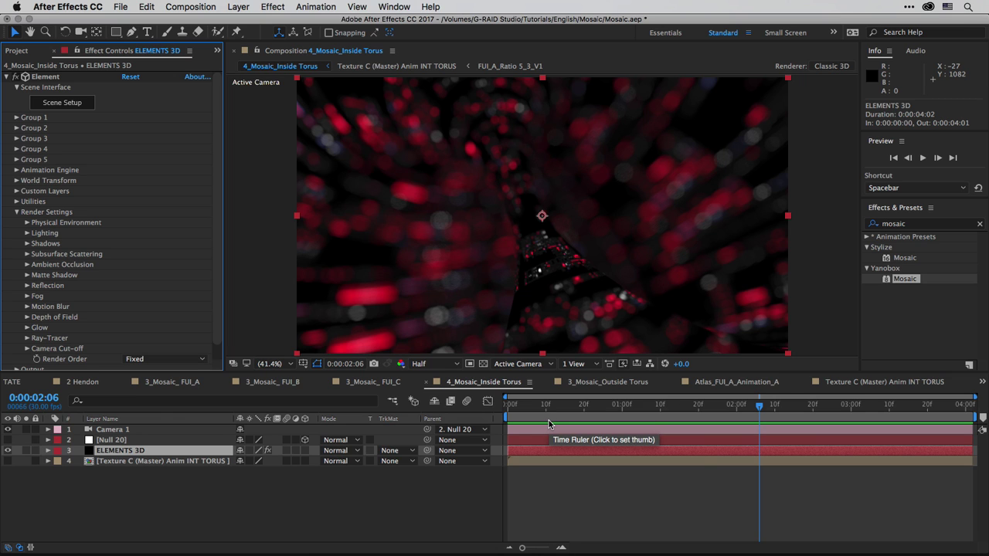
pyautogui.click(606, 382)
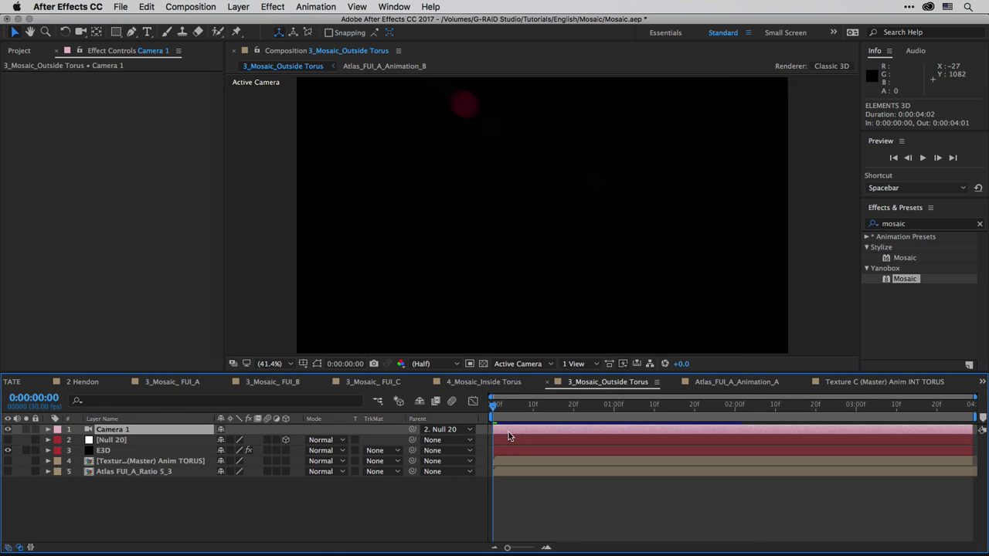
# Preview the Outside Torus animation, then play 4_Mosaic_Inside Torus from 0:00:00:00.
pyautogui.press('space')
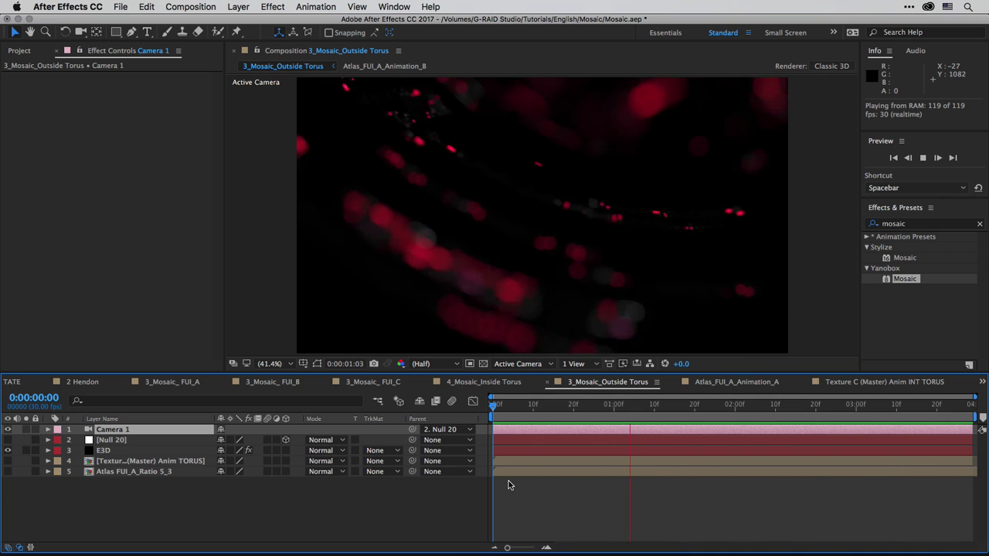
pyautogui.press('space')
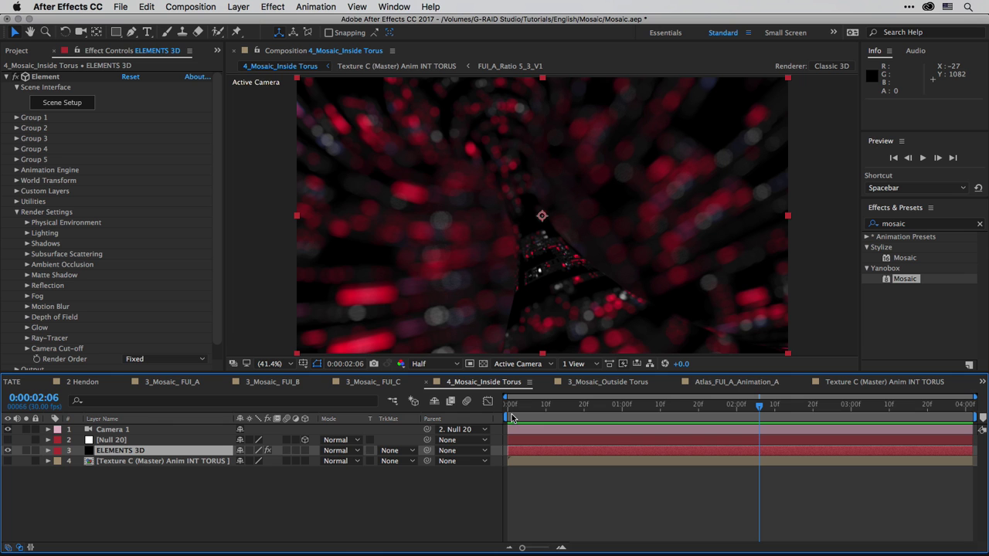
pyautogui.click(507, 408)
pyautogui.press('space')
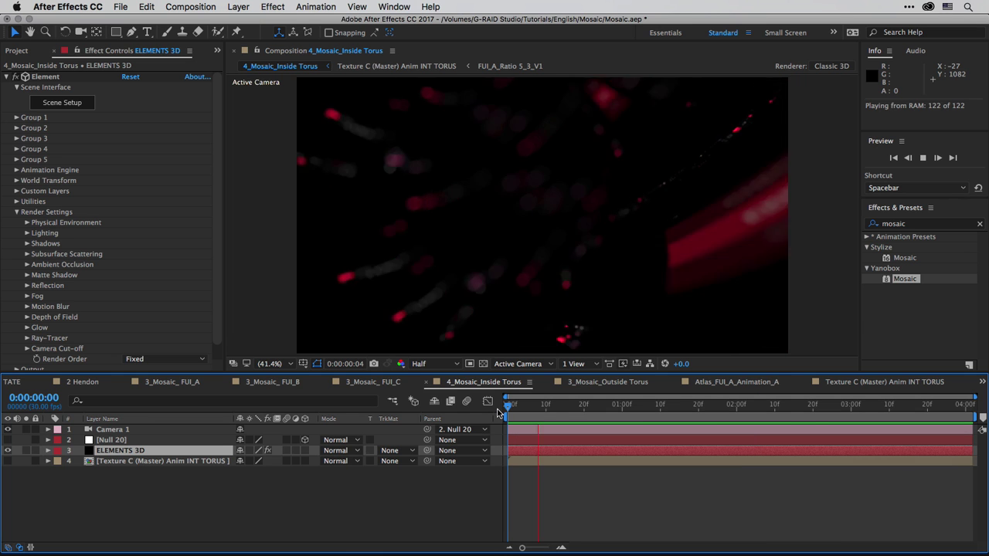